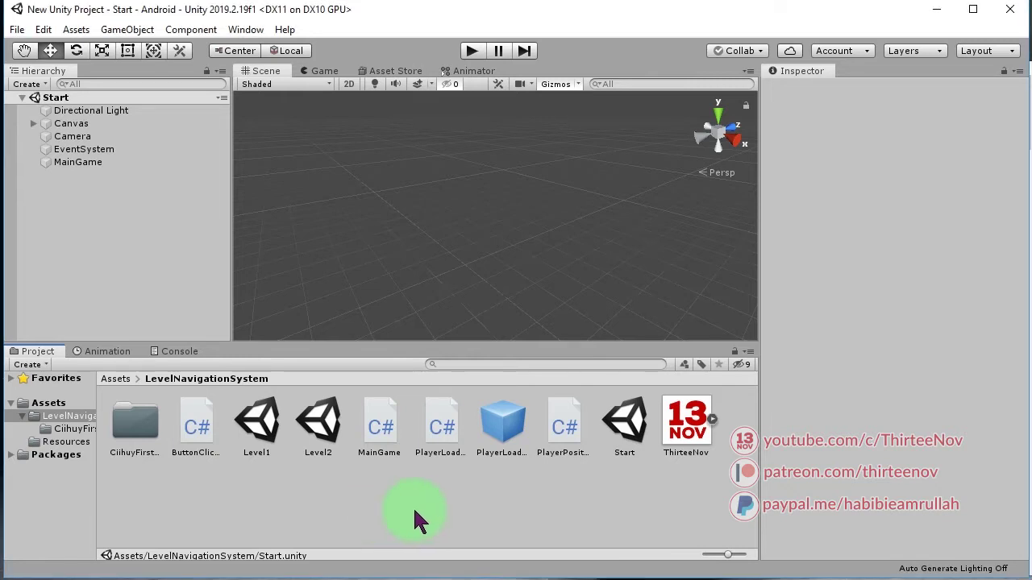
- Open the Level1, Level2 and Start scenes from LevelNavigationSystem and preview the Start menu
{"action": "left_click", "coordinate": [115, 378]}
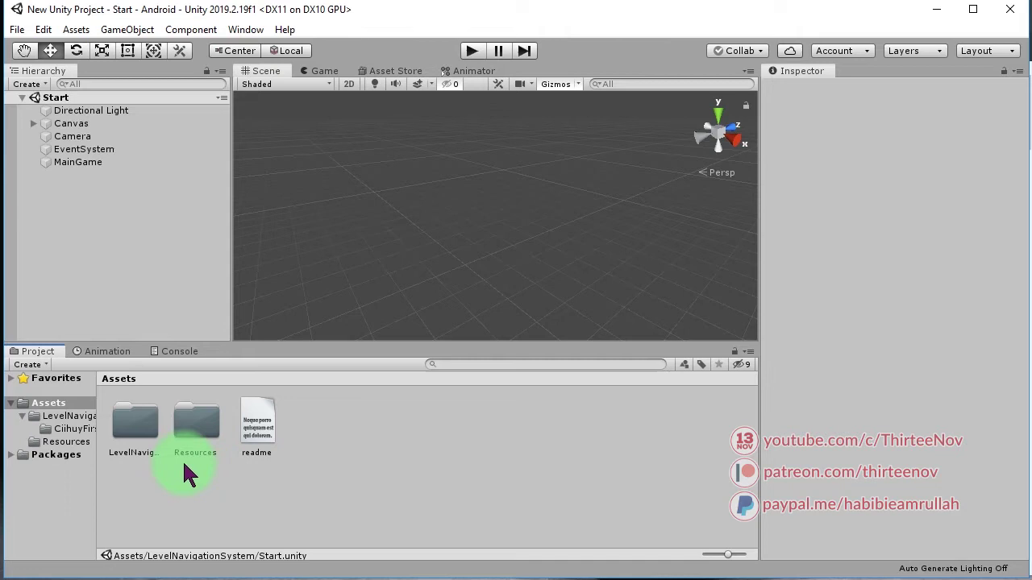
{"action": "double_click", "coordinate": [142, 425]}
{"action": "left_click", "coordinate": [507, 501]}
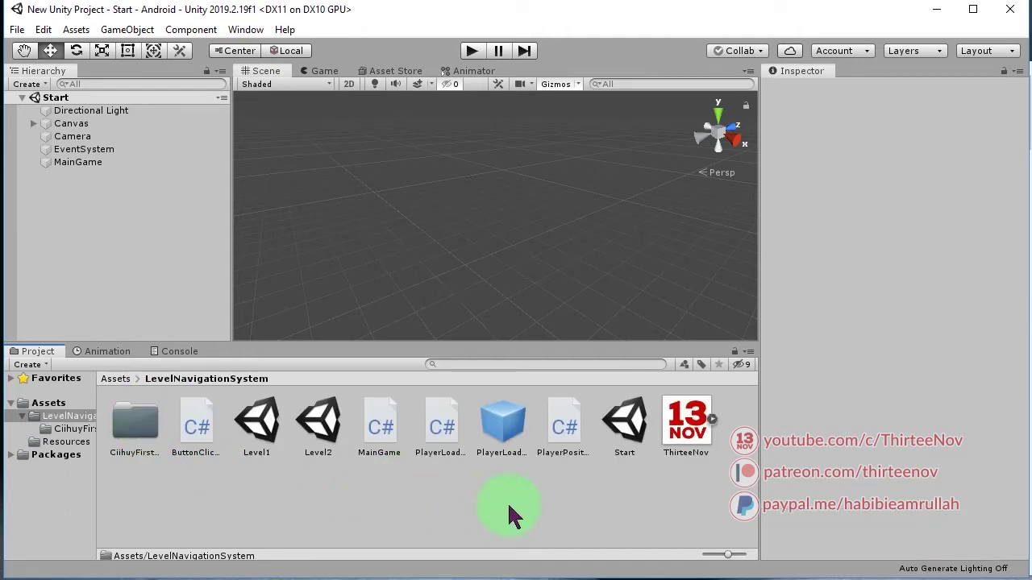
{"action": "left_click", "coordinate": [633, 433]}
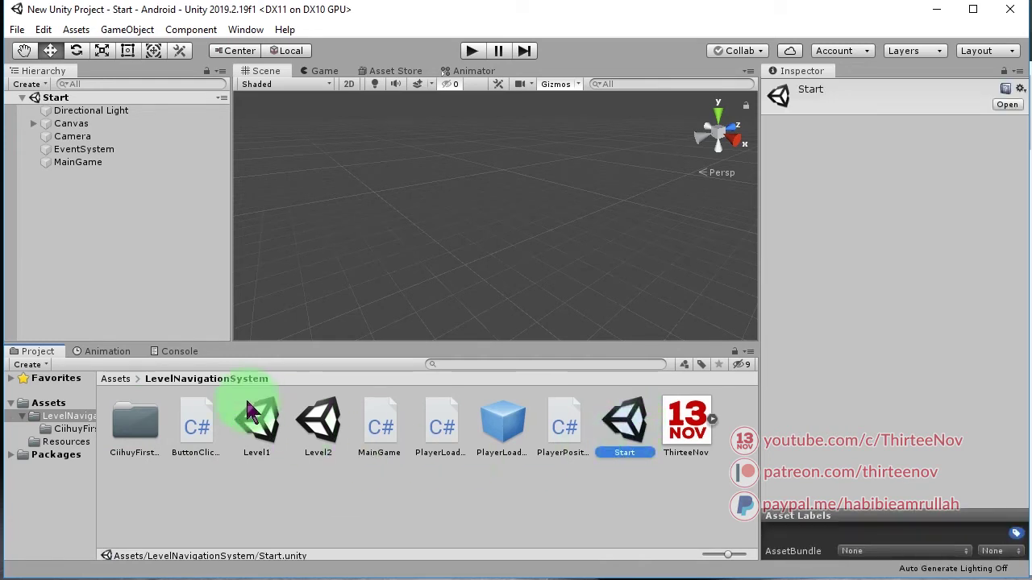
{"action": "double_click", "coordinate": [267, 427]}
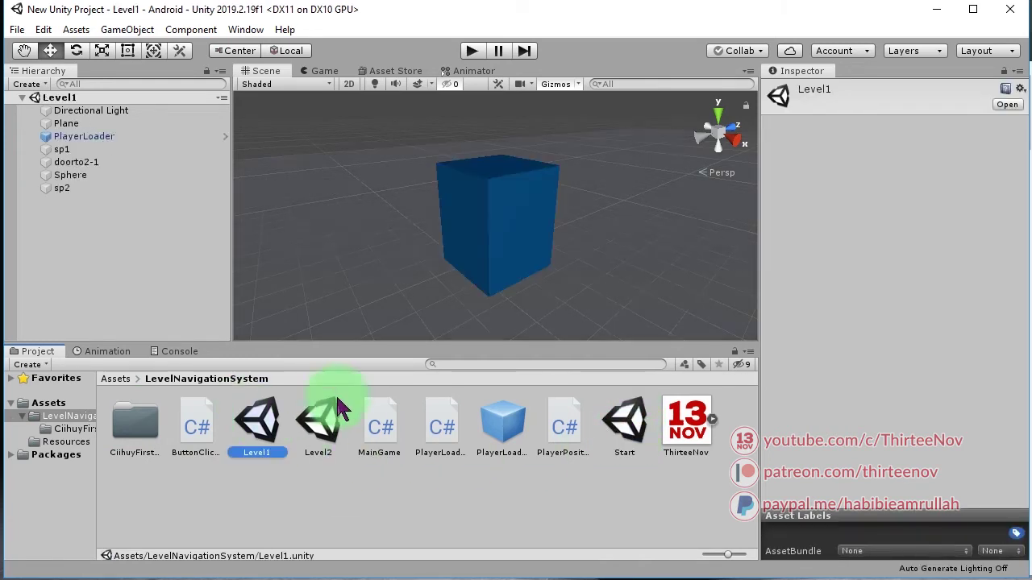
{"action": "double_click", "coordinate": [329, 438]}
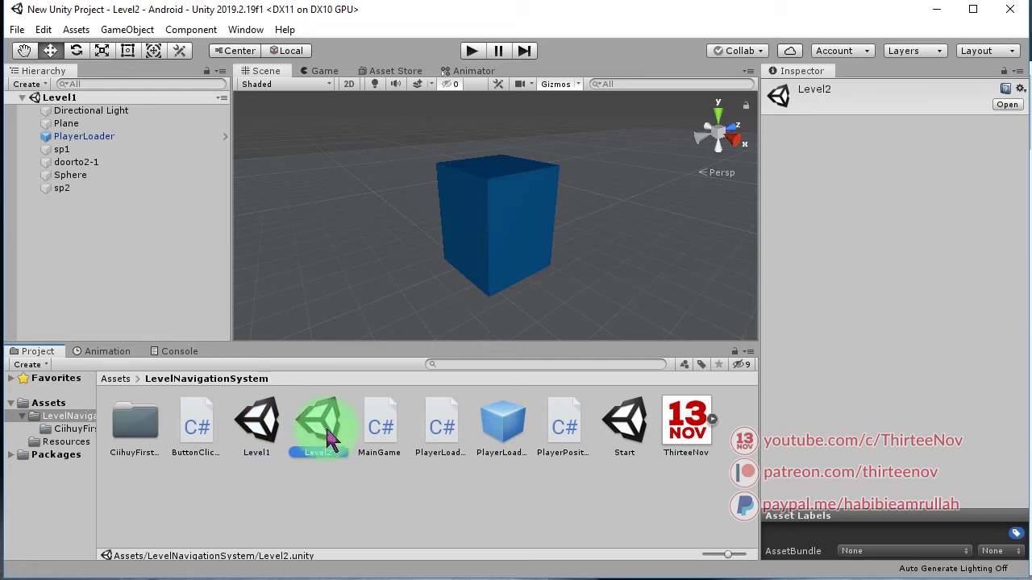
{"action": "left_click", "coordinate": [626, 500]}
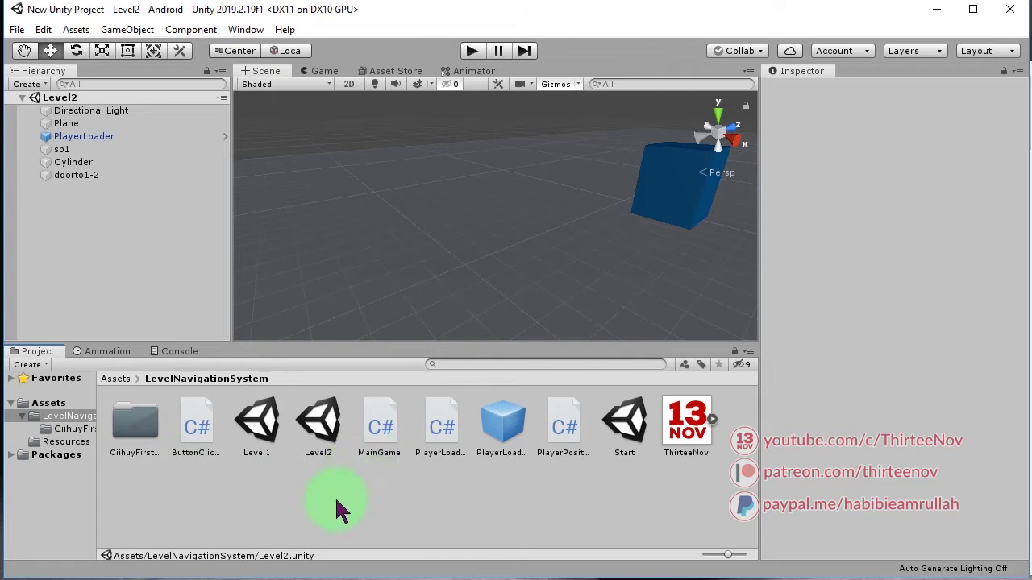
{"action": "double_click", "coordinate": [617, 443]}
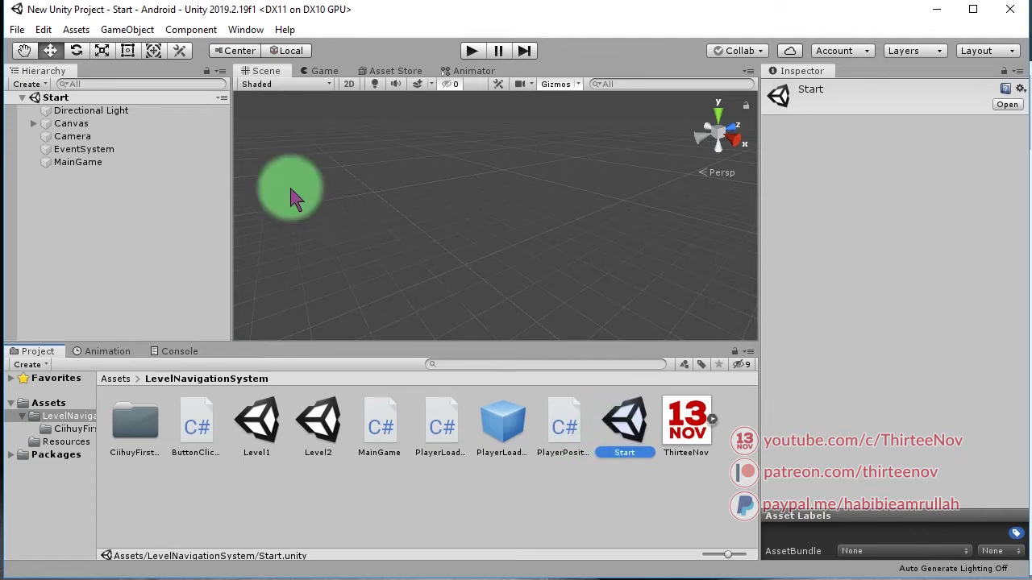
{"action": "left_click", "coordinate": [323, 71]}
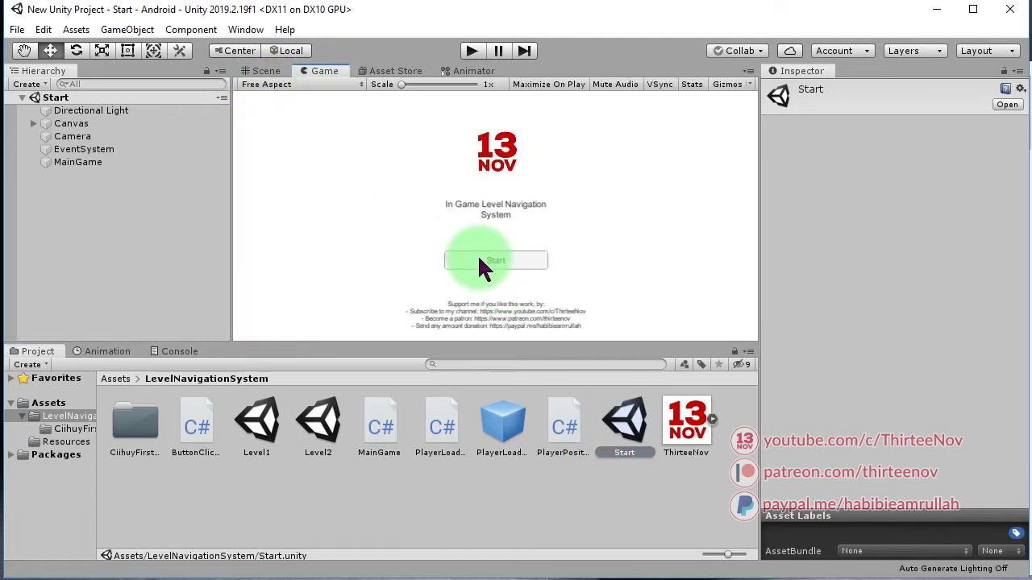
{"action": "left_click", "coordinate": [269, 71]}
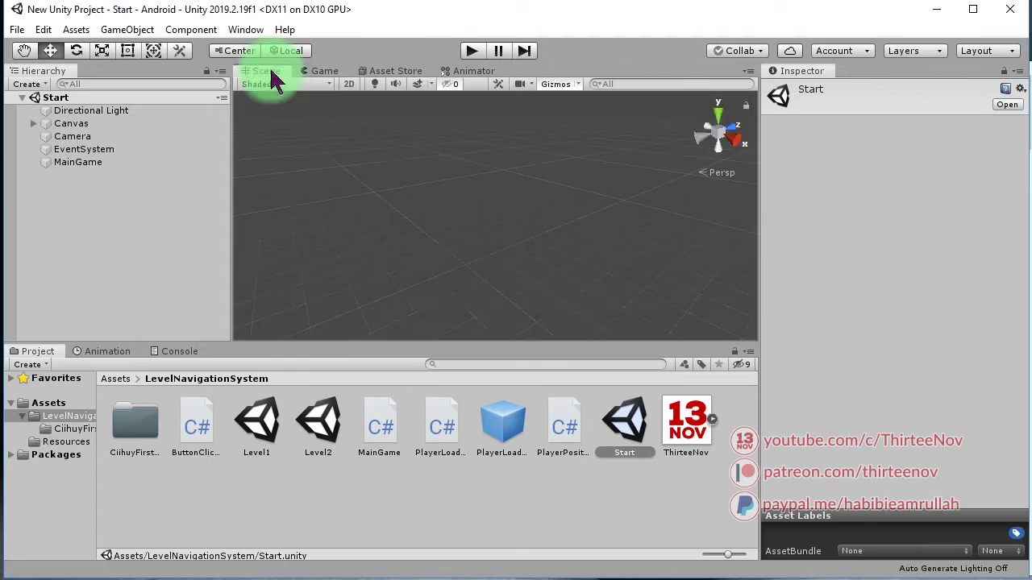
- Open Level1 and inspect its Sphere dome and doorto2-1 door cube
{"action": "double_click", "coordinate": [259, 427]}
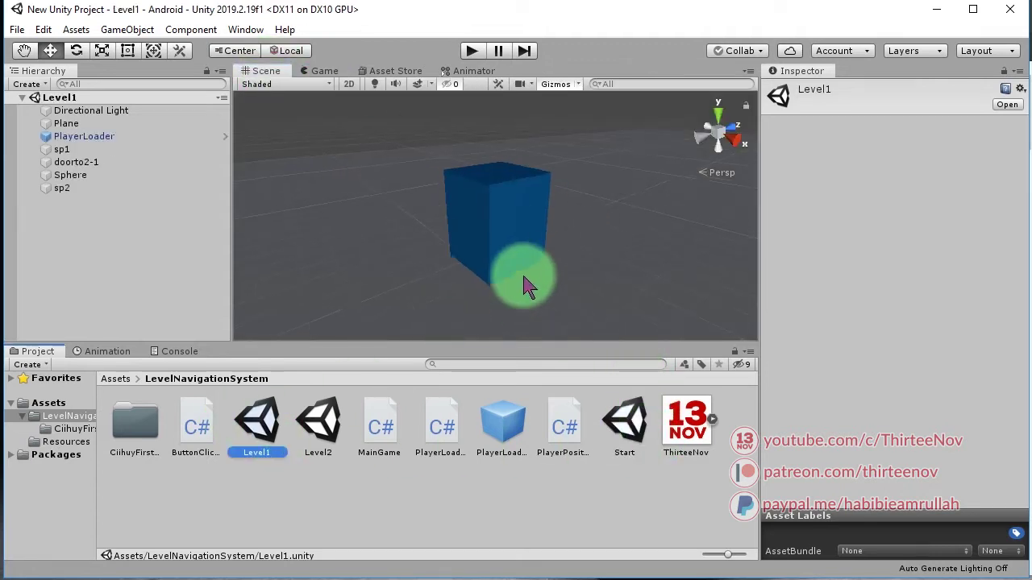
{"action": "scroll", "coordinate": [529, 288], "scroll_direction": "down", "scroll_amount": 5}
{"action": "left_click_drag", "start_coordinate": [535, 292], "coordinate": [603, 289], "text": "alt"}
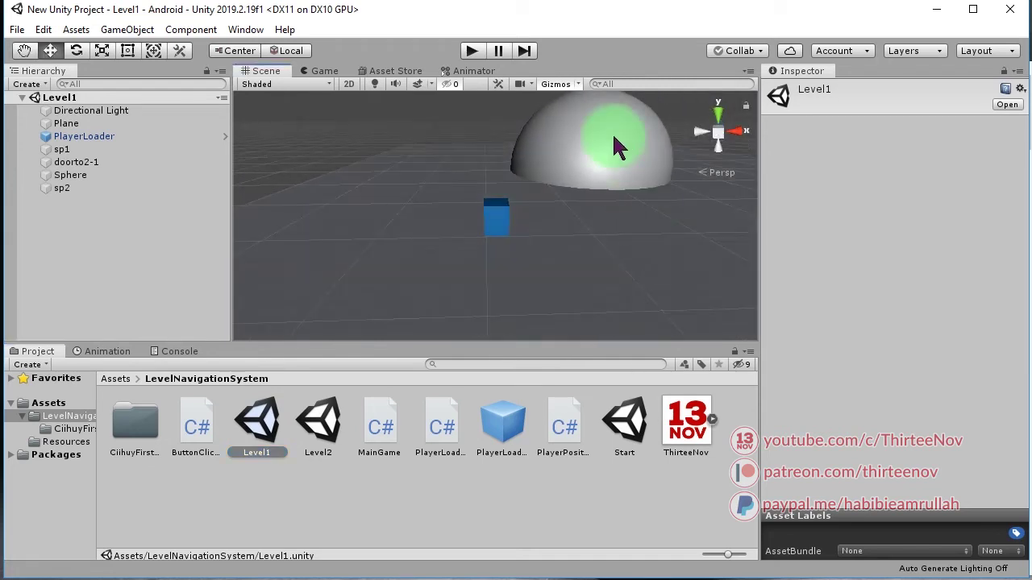
{"action": "left_click", "coordinate": [611, 135]}
{"action": "left_click_drag", "start_coordinate": [621, 278], "coordinate": [461, 280], "text": "alt"}
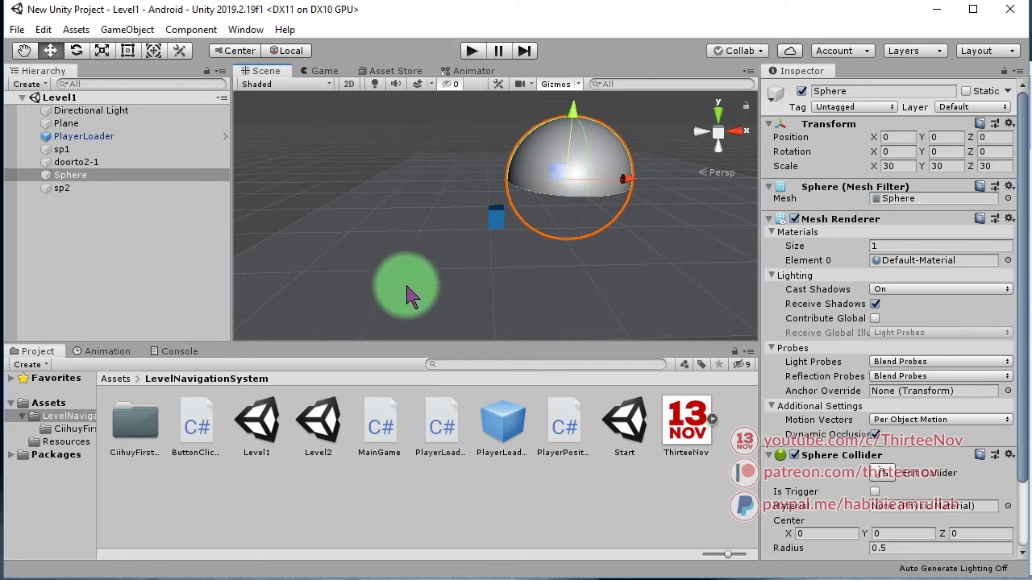
{"action": "left_click", "coordinate": [493, 216]}
{"action": "left_click_drag", "start_coordinate": [549, 265], "coordinate": [405, 243], "text": "alt"}
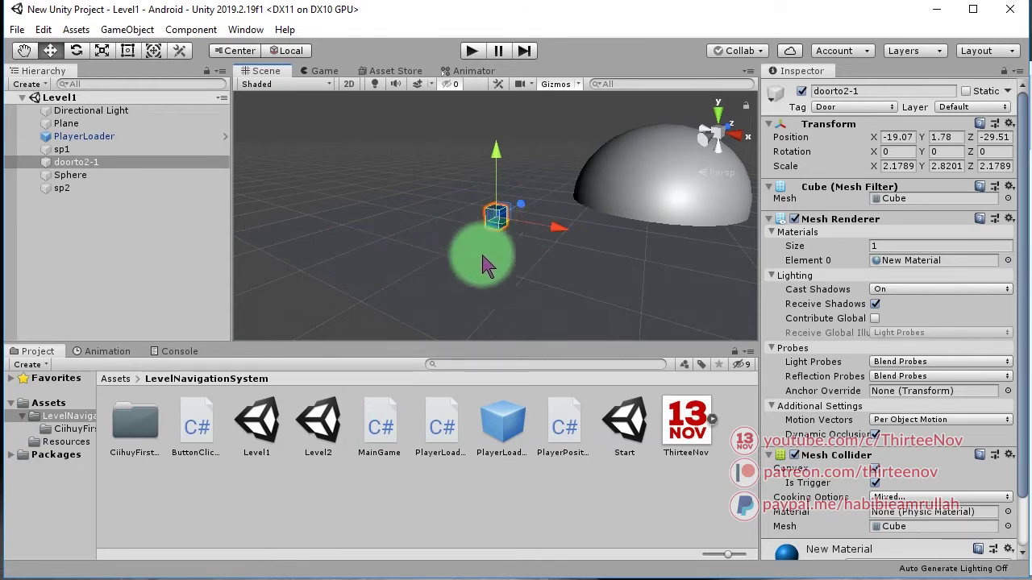
- Open Level2 and inspect its Cylinder and blue door cube
{"action": "double_click", "coordinate": [321, 437]}
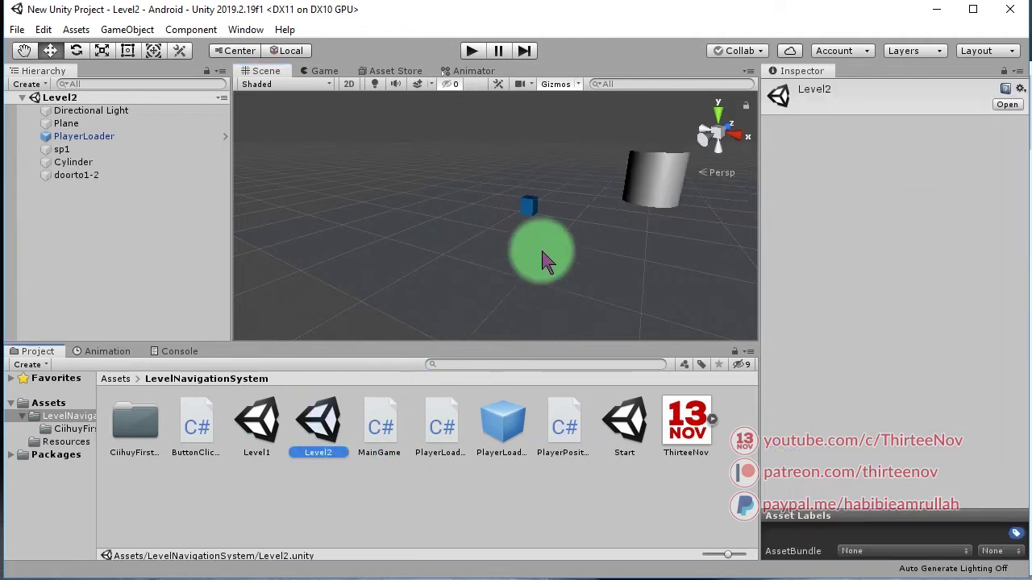
{"action": "left_click_drag", "start_coordinate": [520, 240], "coordinate": [652, 248], "text": "alt"}
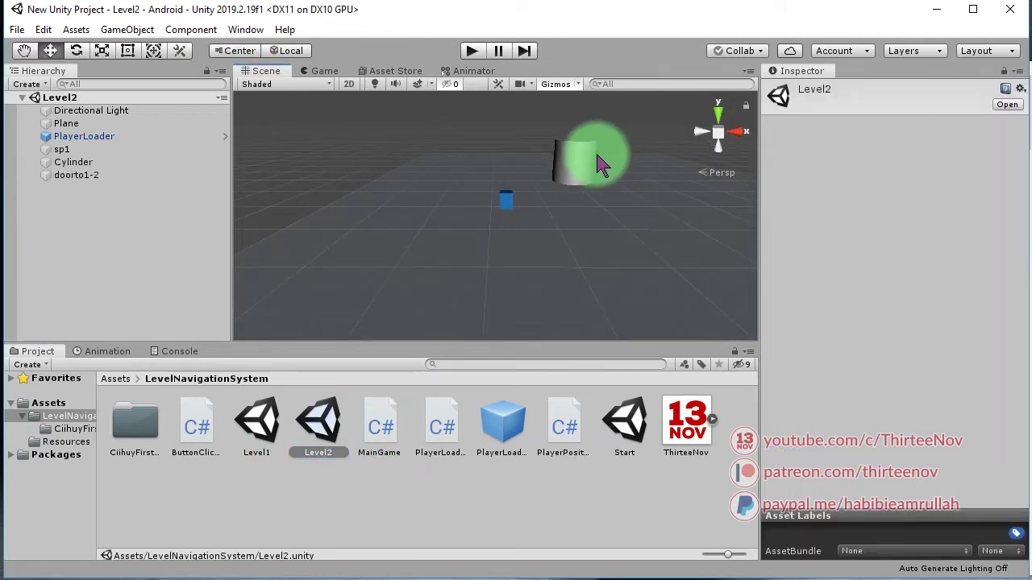
{"action": "left_click", "coordinate": [588, 161]}
{"action": "mouse_move", "coordinate": [588, 161]}
{"action": "left_mouse_down", "text": "alt"}
{"action": "mouse_move", "coordinate": [586, 282]}
{"action": "mouse_move", "coordinate": [625, 263]}
{"action": "left_mouse_up", "text": "alt"}
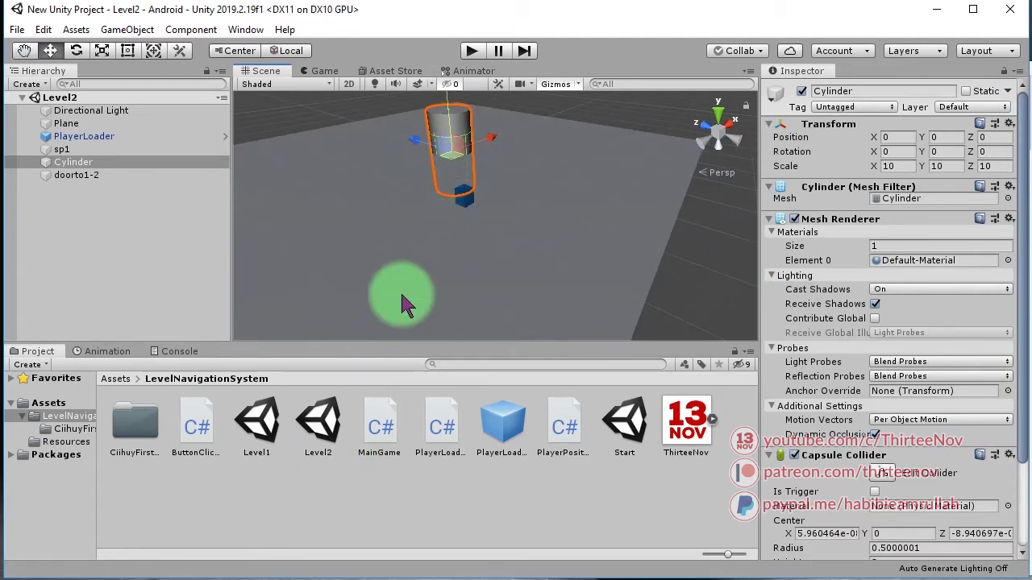
{"action": "left_click_drag", "start_coordinate": [520, 212], "coordinate": [521, 205], "text": "alt"}
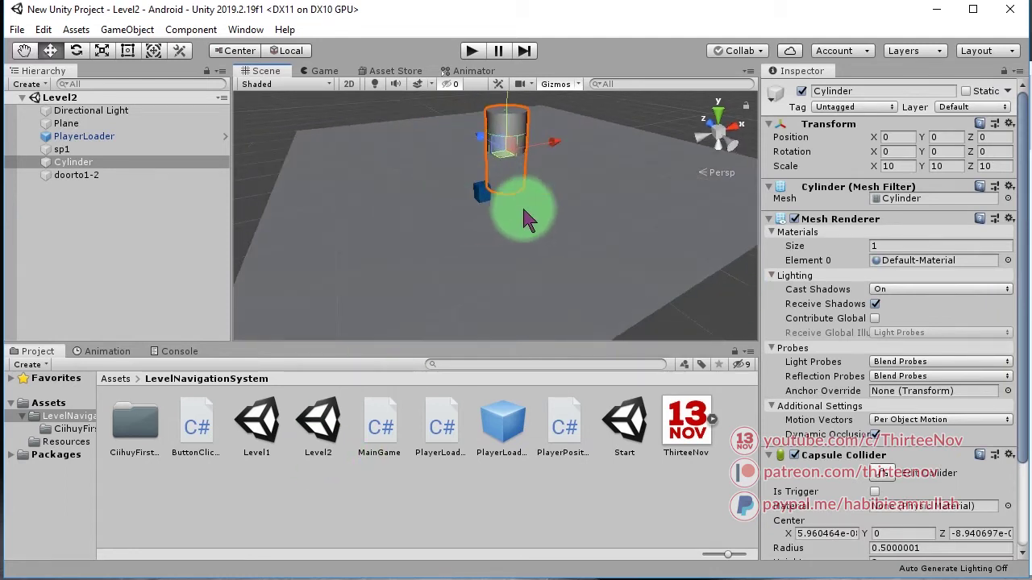
{"action": "left_click", "coordinate": [481, 195]}
- Reopen the Start scene, enter Play mode and press the in-game Start to load Level1
{"action": "left_click", "coordinate": [262, 415]}
{"action": "double_click", "coordinate": [266, 415]}
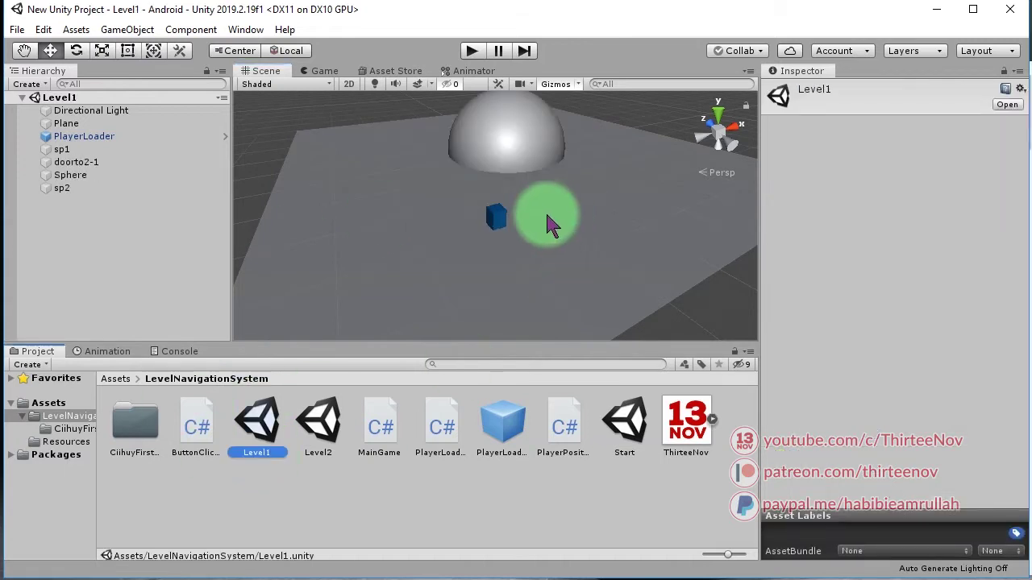
{"action": "left_click", "coordinate": [487, 484]}
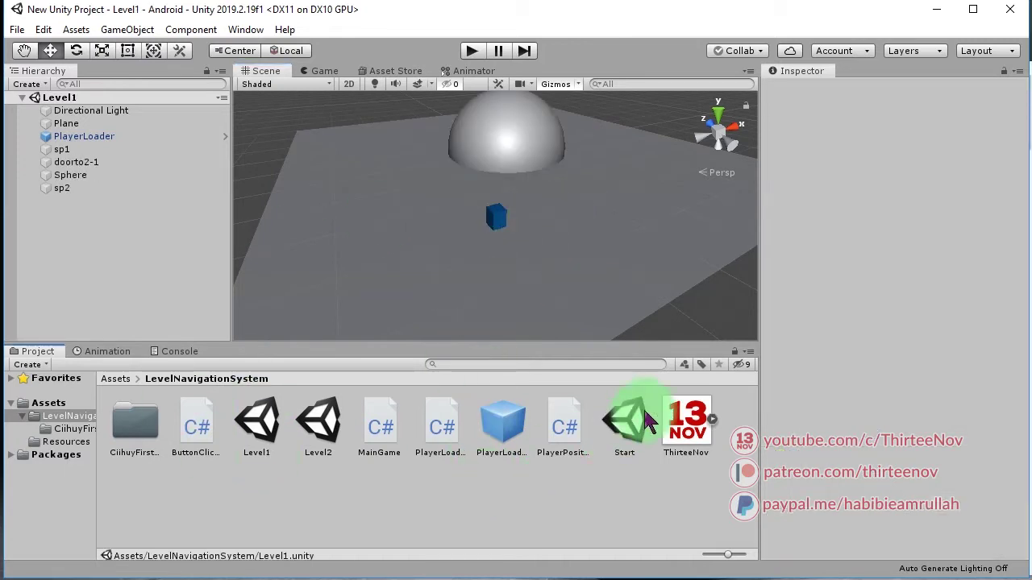
{"action": "double_click", "coordinate": [631, 439]}
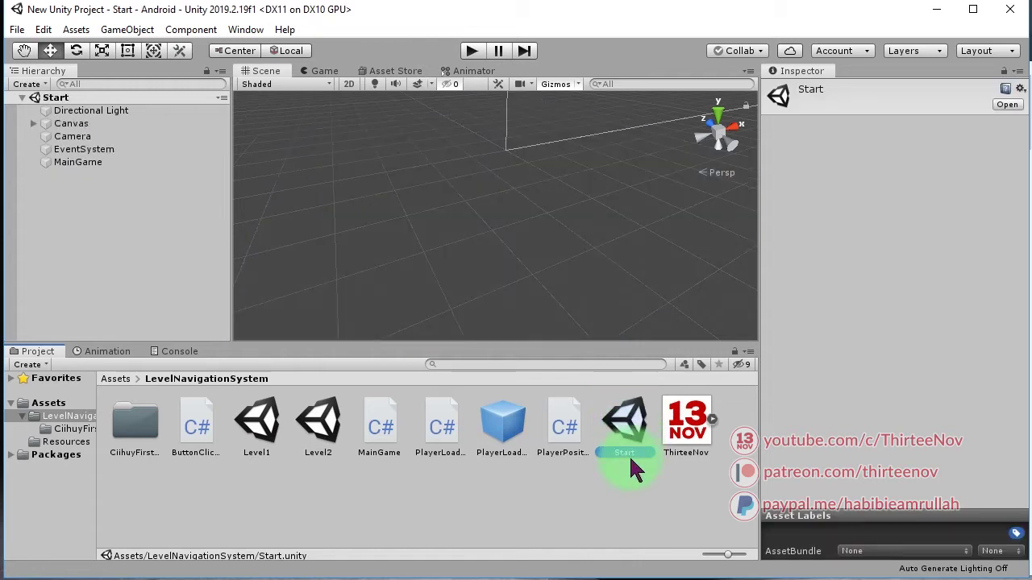
{"action": "left_click", "coordinate": [473, 51]}
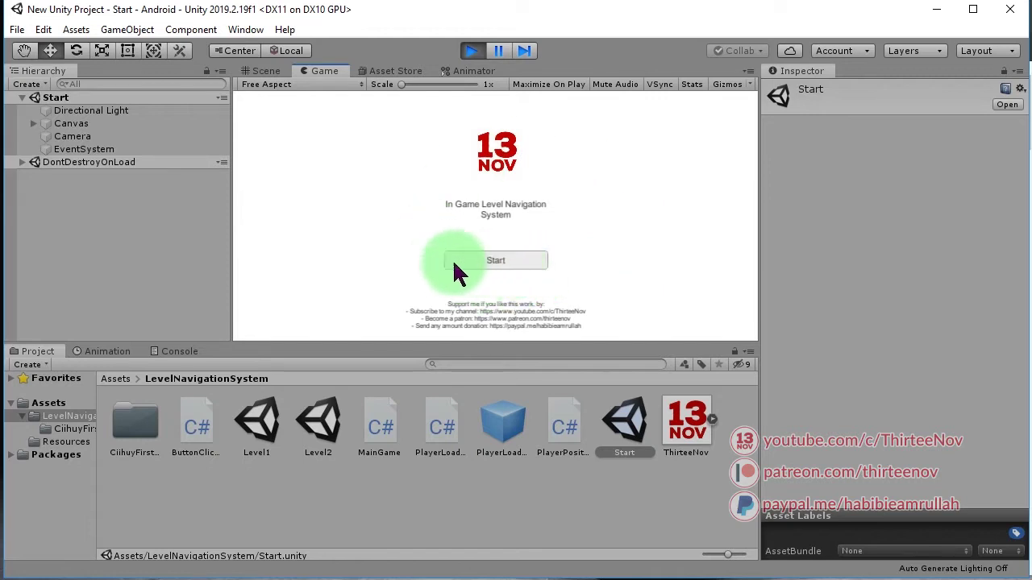
{"action": "left_click", "coordinate": [500, 259]}
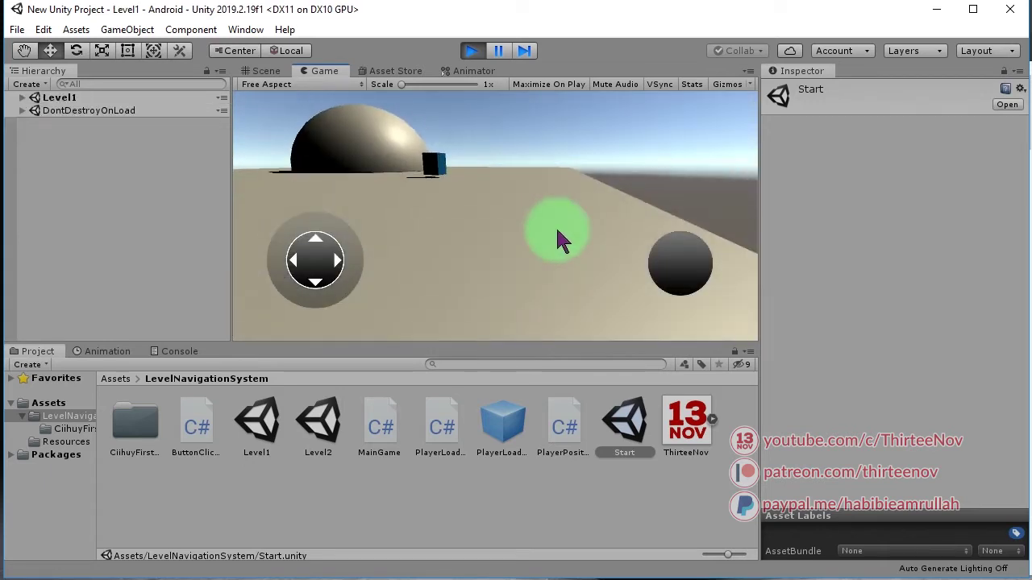
- Look around Level1 and walk the player into the door cube to load Level2
{"action": "left_click", "coordinate": [62, 97]}
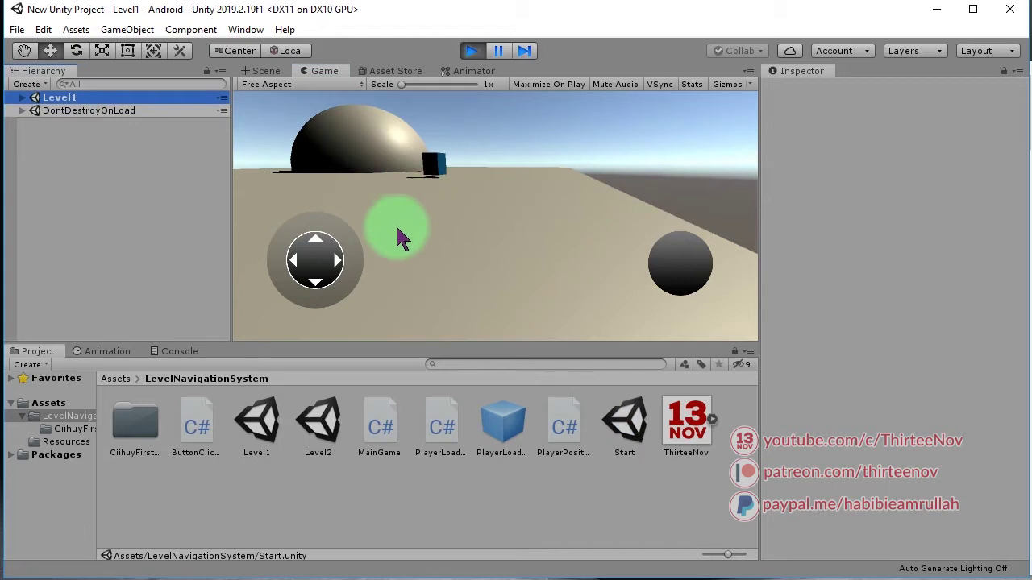
{"action": "mouse_move", "coordinate": [360, 125]}
{"action": "left_mouse_down"}
{"action": "mouse_move", "coordinate": [421, 196]}
{"action": "mouse_move", "coordinate": [478, 201]}
{"action": "mouse_move", "coordinate": [352, 236]}
{"action": "mouse_move", "coordinate": [341, 212]}
{"action": "left_mouse_up"}
{"action": "mouse_move", "coordinate": [510, 219]}
{"action": "left_mouse_down"}
{"action": "mouse_move", "coordinate": [532, 245]}
{"action": "mouse_move", "coordinate": [567, 236]}
{"action": "mouse_move", "coordinate": [524, 208]}
{"action": "mouse_move", "coordinate": [531, 178]}
{"action": "mouse_move", "coordinate": [543, 204]}
{"action": "mouse_move", "coordinate": [462, 291]}
{"action": "mouse_move", "coordinate": [527, 260]}
{"action": "mouse_move", "coordinate": [502, 230]}
{"action": "mouse_move", "coordinate": [529, 218]}
{"action": "mouse_move", "coordinate": [293, 226]}
{"action": "mouse_move", "coordinate": [179, 349]}
{"action": "left_mouse_up"}
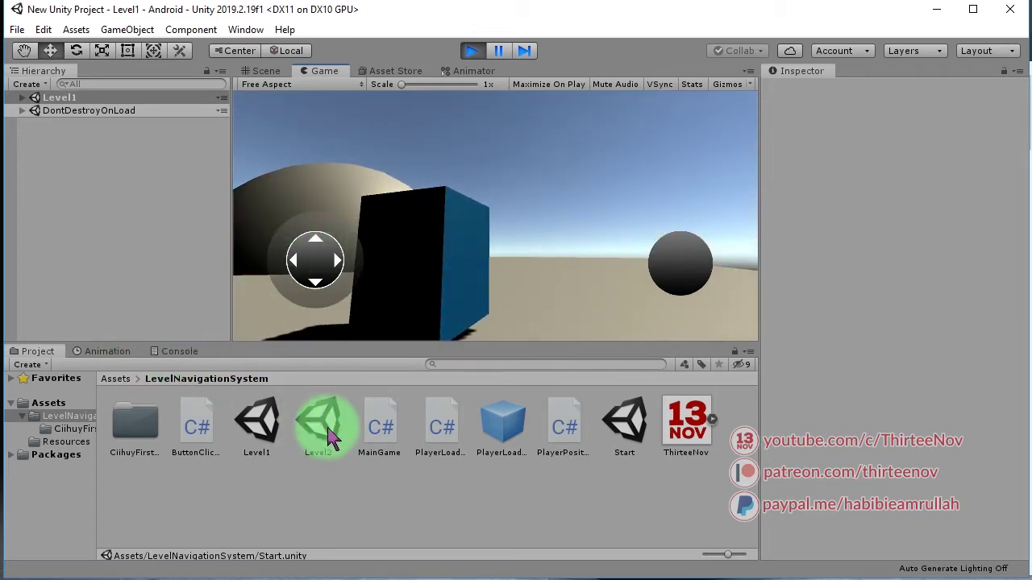
{"action": "mouse_move", "coordinate": [463, 238]}
{"action": "left_mouse_down"}
{"action": "mouse_move", "coordinate": [491, 242]}
{"action": "mouse_move", "coordinate": [502, 295]}
{"action": "mouse_move", "coordinate": [528, 331]}
{"action": "left_mouse_up"}
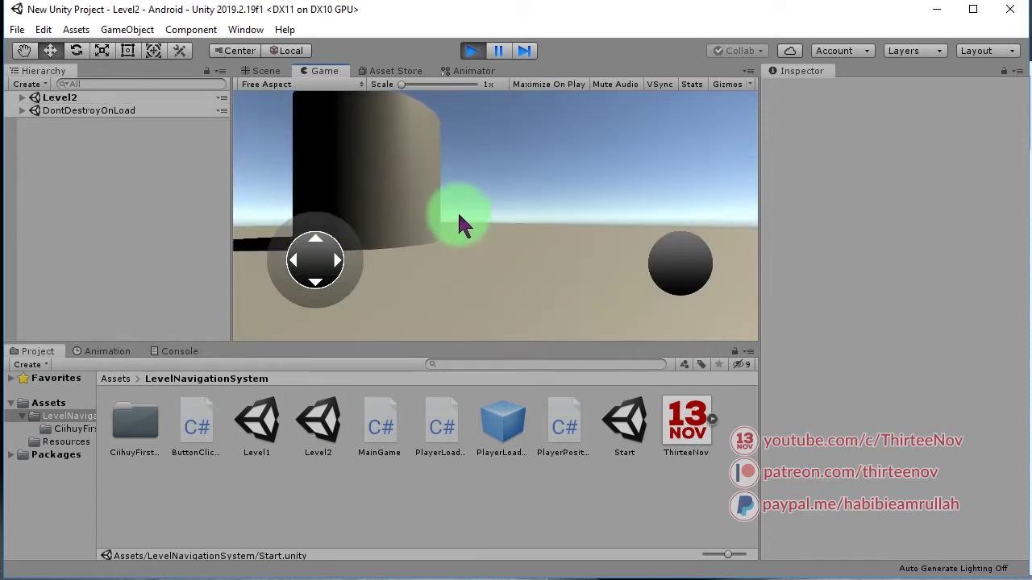
- Walk into Level2's door to return to Level1, then stop Play mode
{"action": "mouse_move", "coordinate": [536, 224]}
{"action": "left_mouse_down"}
{"action": "mouse_move", "coordinate": [398, 231]}
{"action": "mouse_move", "coordinate": [609, 232]}
{"action": "mouse_move", "coordinate": [653, 201]}
{"action": "mouse_move", "coordinate": [505, 228]}
{"action": "mouse_move", "coordinate": [547, 229]}
{"action": "mouse_move", "coordinate": [524, 233]}
{"action": "left_mouse_up"}
{"action": "mouse_move", "coordinate": [560, 203]}
{"action": "left_mouse_down"}
{"action": "mouse_move", "coordinate": [498, 196]}
{"action": "mouse_move", "coordinate": [516, 245]}
{"action": "left_mouse_up"}
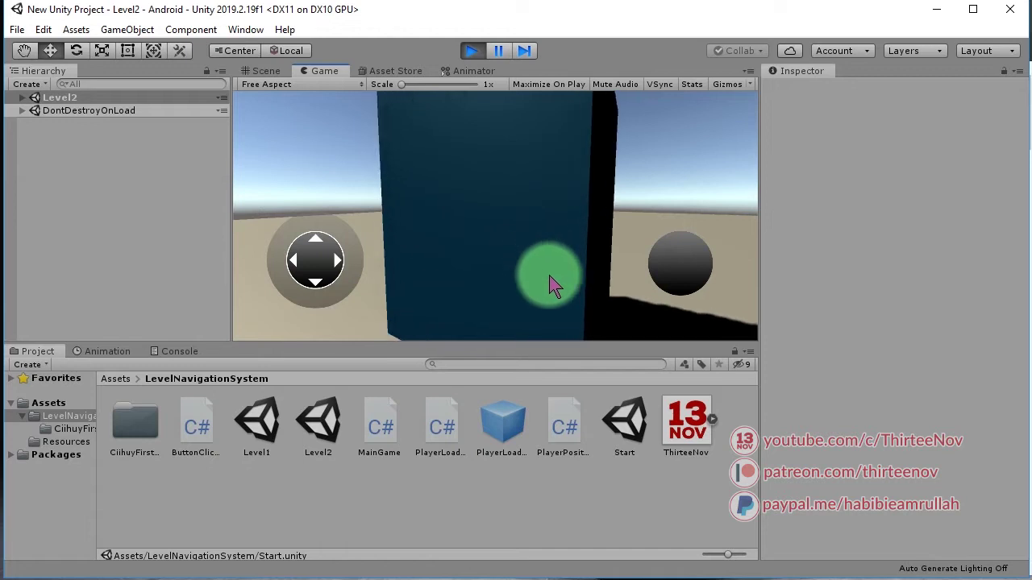
{"action": "left_click", "coordinate": [85, 96]}
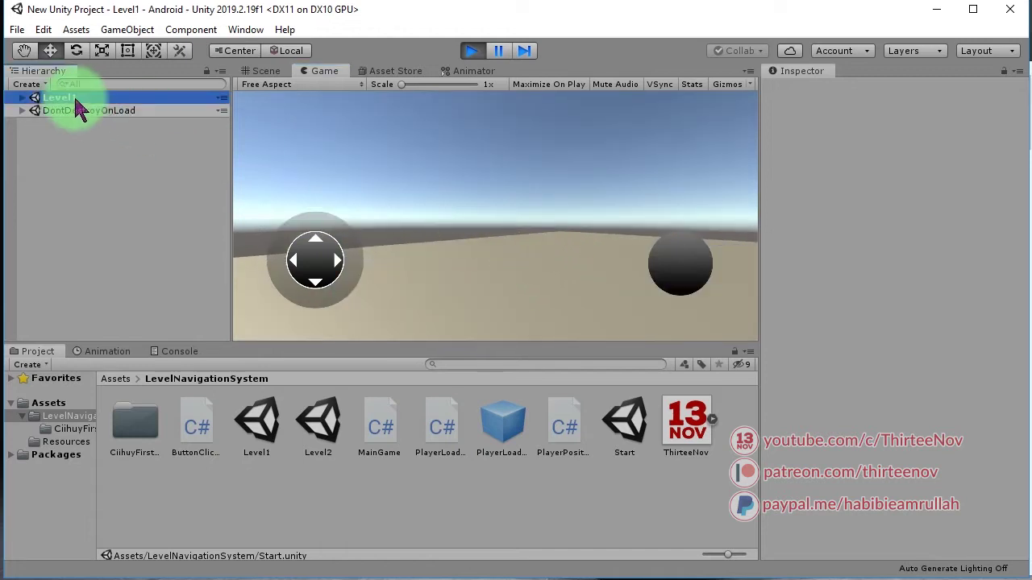
{"action": "mouse_move", "coordinate": [527, 221]}
{"action": "left_mouse_down"}
{"action": "mouse_move", "coordinate": [486, 224]}
{"action": "mouse_move", "coordinate": [494, 233]}
{"action": "left_mouse_up"}
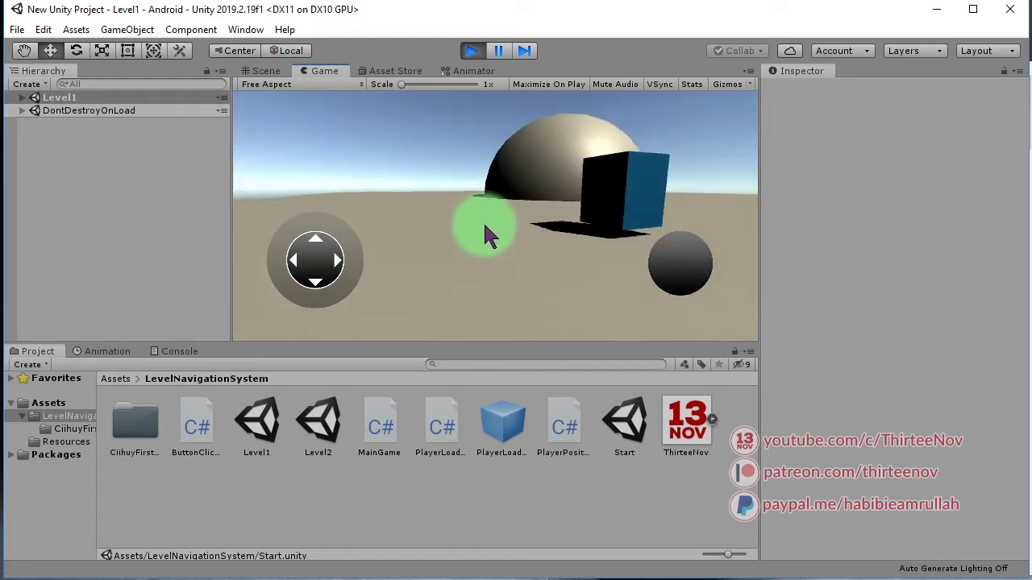
{"action": "left_click", "coordinate": [471, 50]}
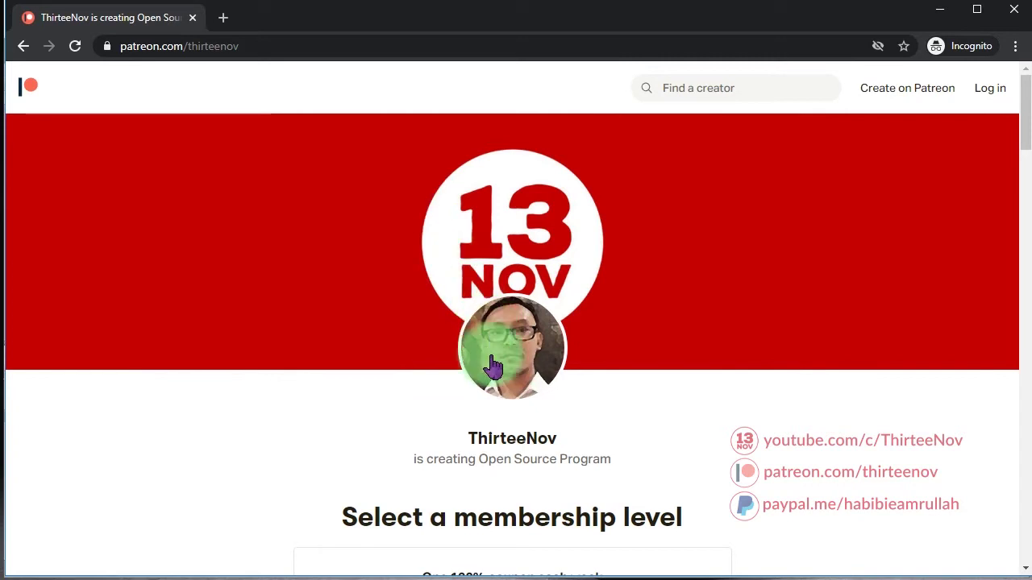
- Scroll down to the $5 per month tier, highlight its price, then scroll back up
{"action": "left_click", "coordinate": [249, 46]}
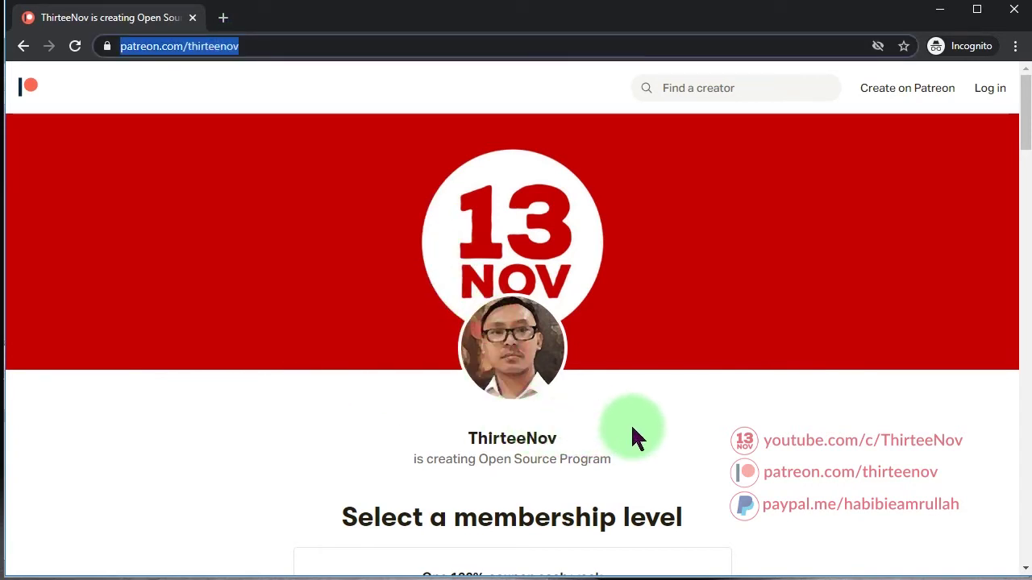
{"action": "scroll", "coordinate": [632, 428], "scroll_direction": "down", "scroll_amount": 1}
{"action": "scroll", "coordinate": [631, 428], "scroll_direction": "down", "scroll_amount": 1}
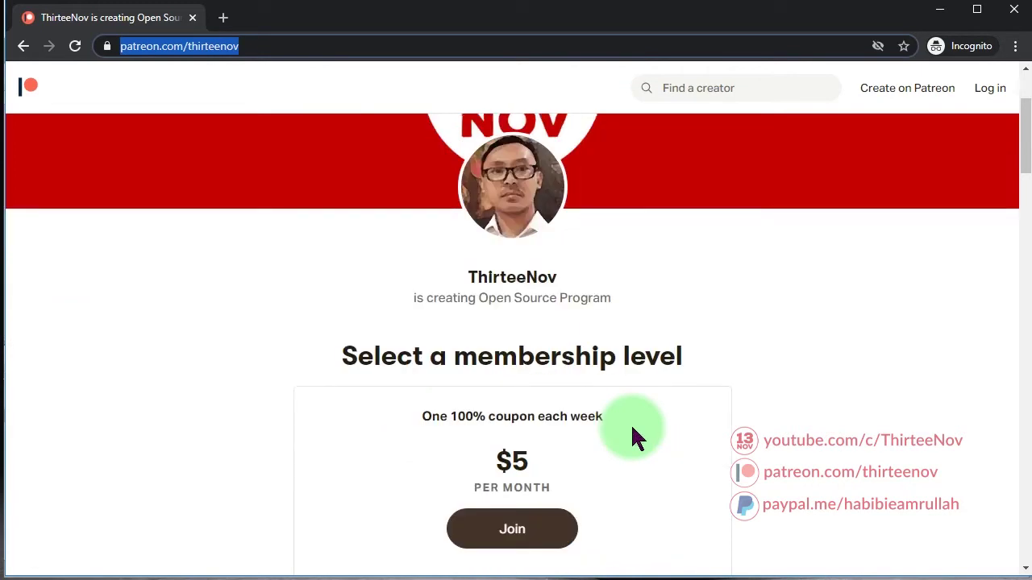
{"action": "mouse_move", "coordinate": [492, 463]}
{"action": "left_mouse_down"}
{"action": "mouse_move", "coordinate": [537, 465]}
{"action": "mouse_move", "coordinate": [499, 461]}
{"action": "left_mouse_up"}
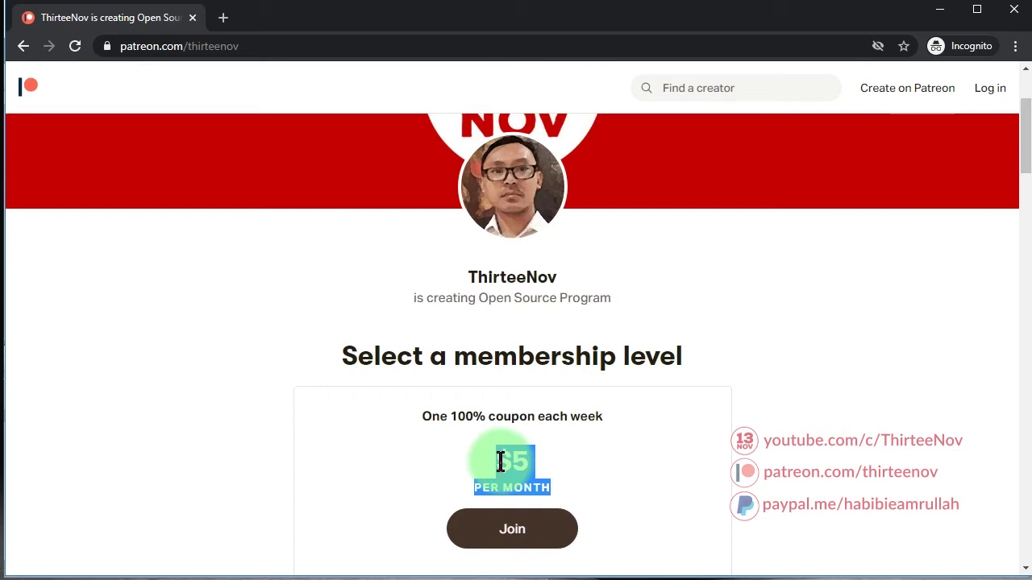
{"action": "scroll", "coordinate": [606, 420], "scroll_direction": "up", "scroll_amount": 1}
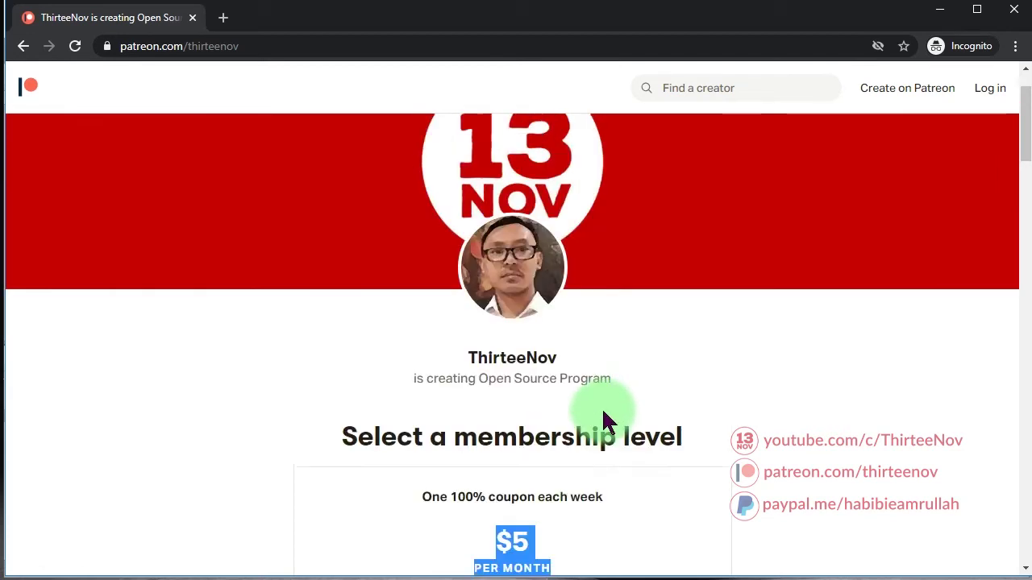
{"action": "scroll", "coordinate": [603, 412], "scroll_direction": "up", "scroll_amount": 1}
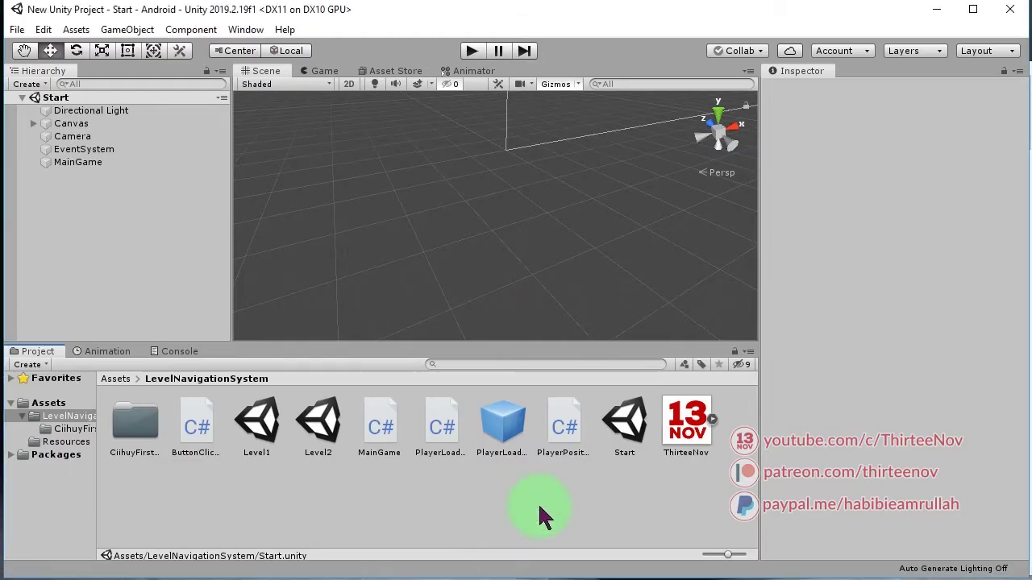
- Select the Start scene's Button, frame it, and scroll to its On Click event loading Level1
{"action": "left_click", "coordinate": [629, 430]}
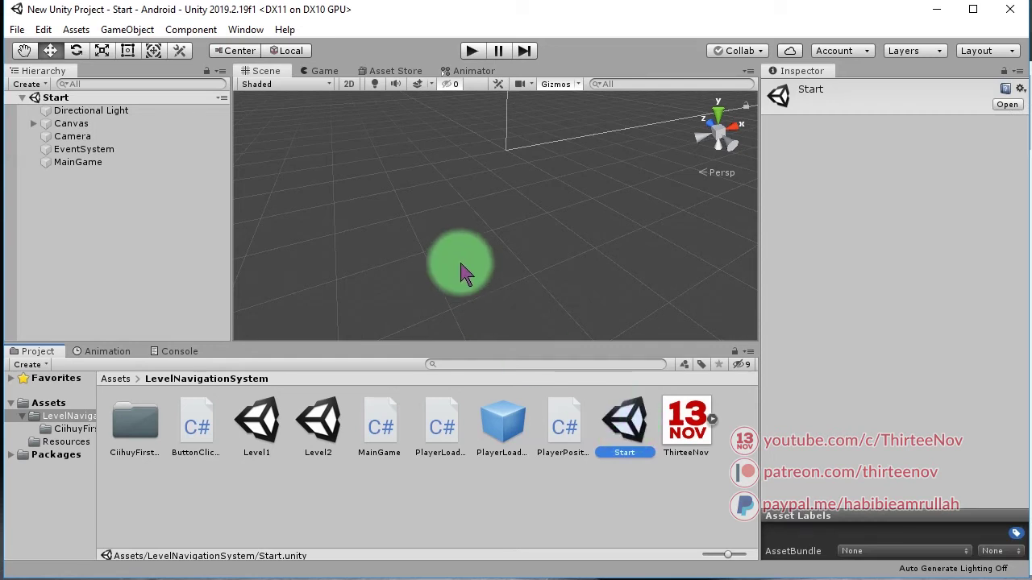
{"action": "left_click", "coordinate": [34, 125]}
{"action": "left_click", "coordinate": [84, 137]}
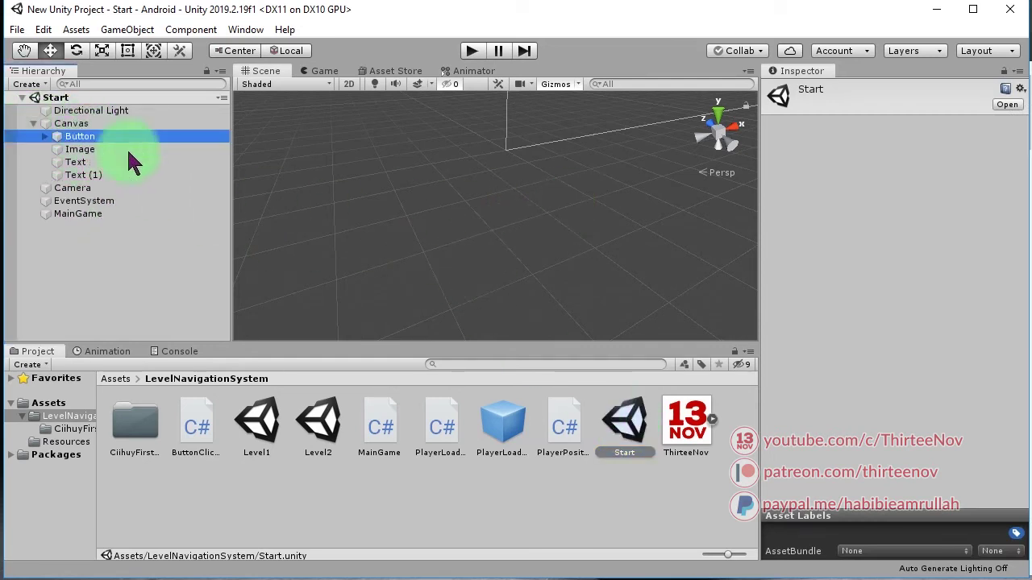
{"action": "key", "text": "f"}
{"action": "left_click_drag", "start_coordinate": [512, 290], "coordinate": [357, 189], "text": "alt"}
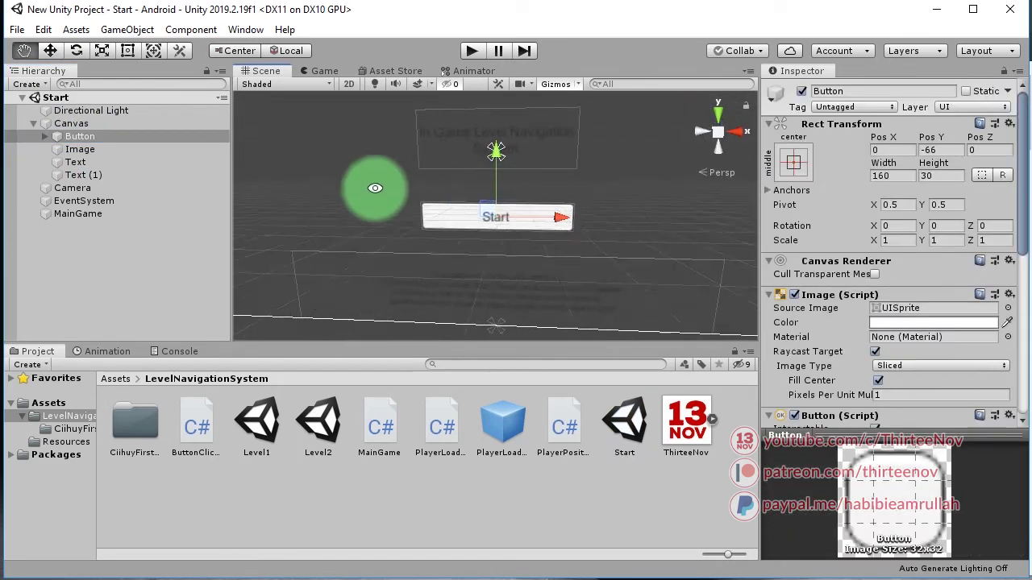
{"action": "key", "text": "w"}
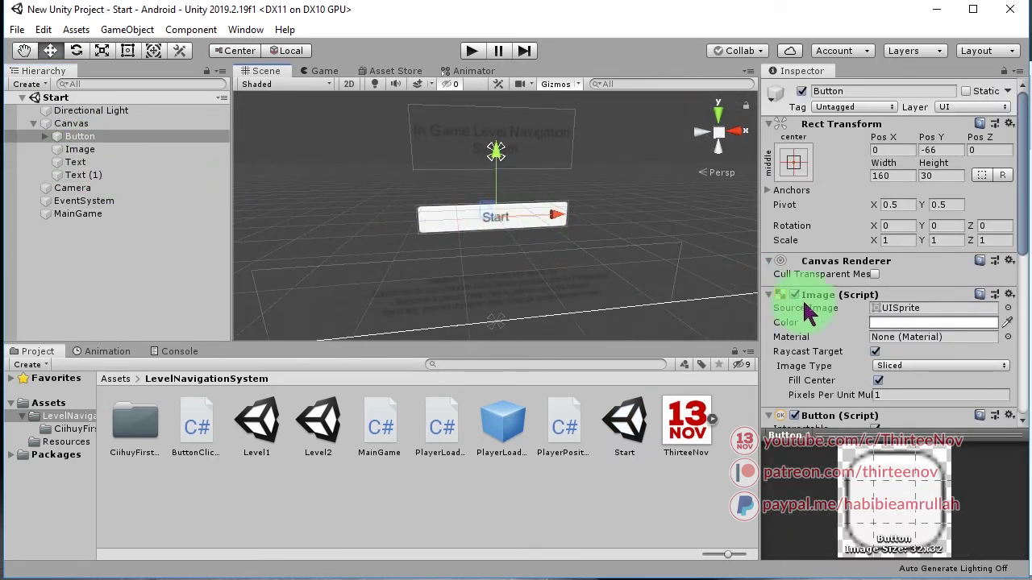
{"action": "scroll", "coordinate": [794, 331], "scroll_direction": "down", "scroll_amount": 5}
{"action": "scroll", "coordinate": [794, 330], "scroll_direction": "down", "scroll_amount": 5}
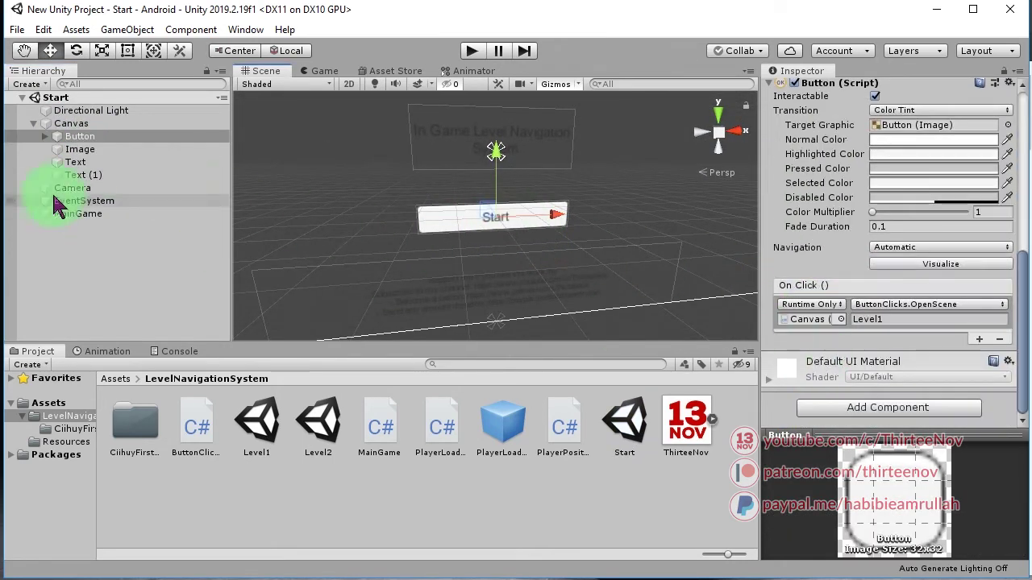
- Open the ButtonClicks.cs script from the Project panel in the code editor
{"action": "left_click", "coordinate": [87, 125]}
{"action": "left_click", "coordinate": [194, 428]}
{"action": "left_click", "coordinate": [200, 428]}
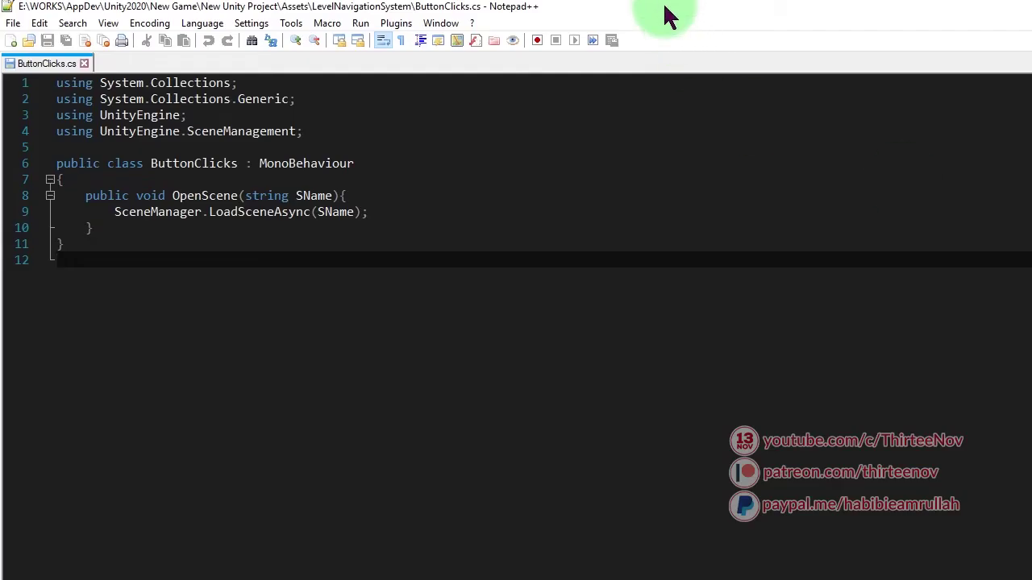
- Return to Unity and show the Button's On Click calling ButtonClicks.OpenScene with Level1
{"action": "double_click", "coordinate": [665, 14]}
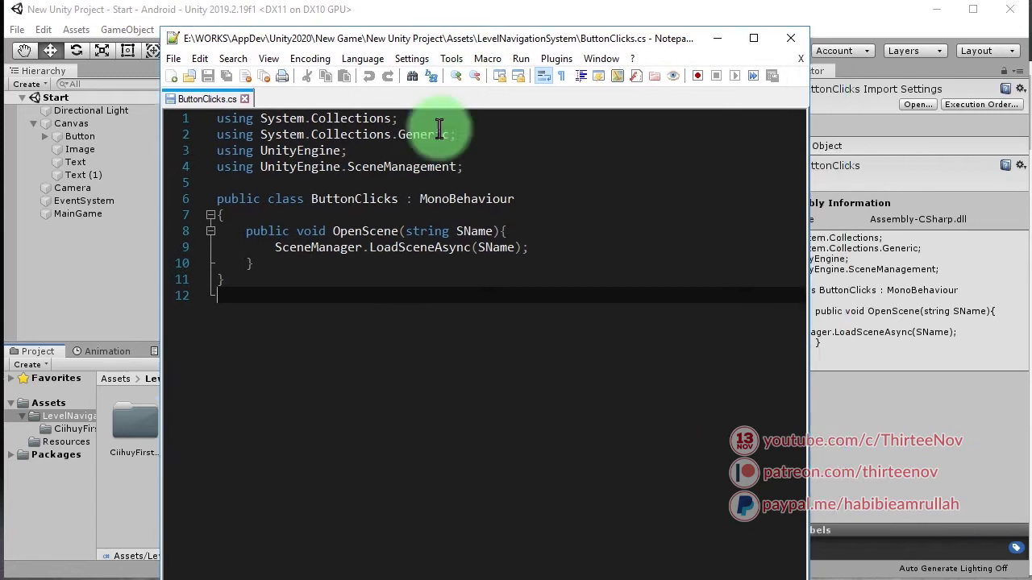
{"action": "left_click", "coordinate": [85, 297]}
{"action": "left_click", "coordinate": [78, 125]}
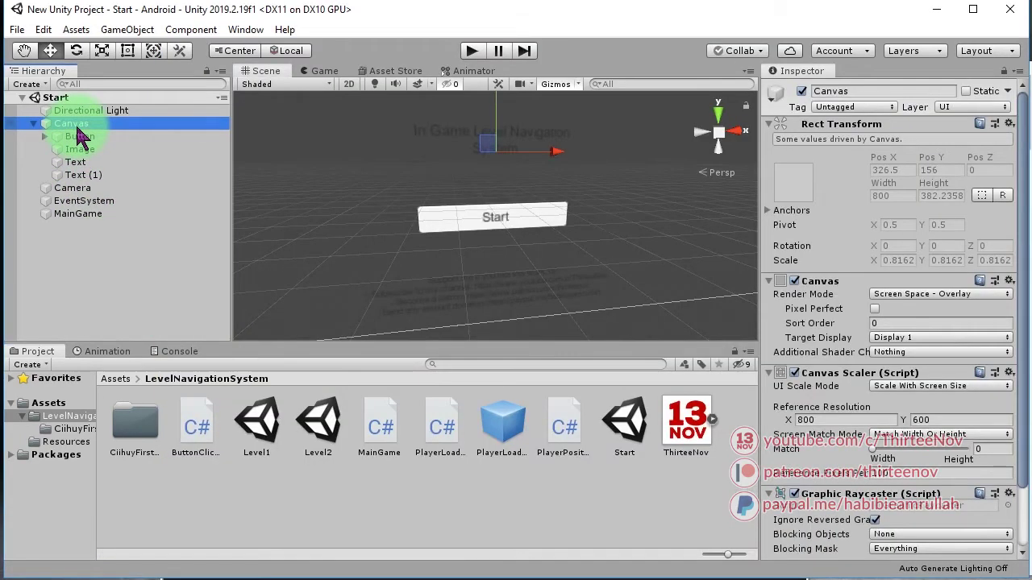
{"action": "left_click", "coordinate": [80, 136]}
{"action": "scroll", "coordinate": [861, 393], "scroll_direction": "down", "scroll_amount": 5}
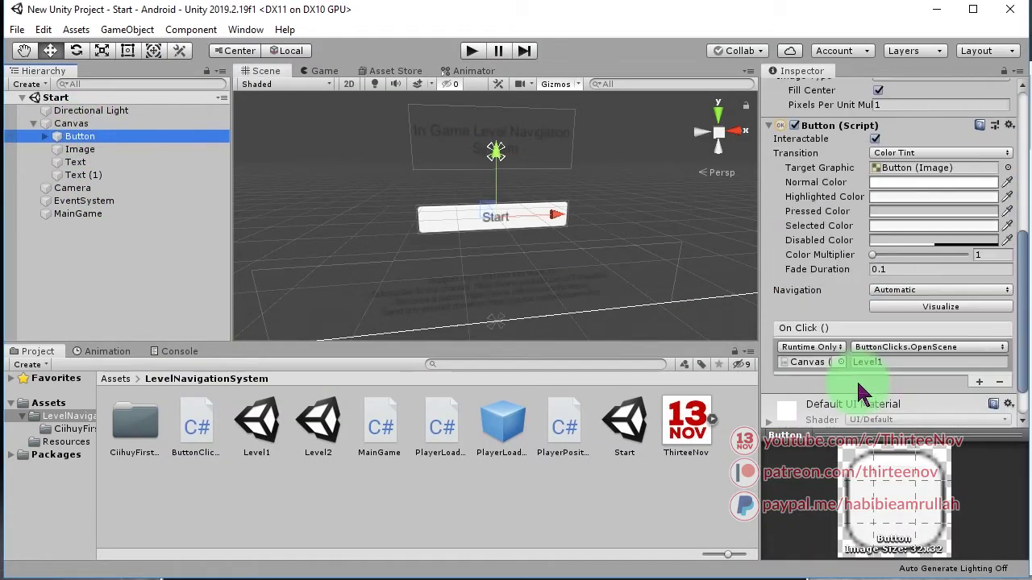
{"action": "scroll", "coordinate": [861, 393], "scroll_direction": "down", "scroll_amount": 1}
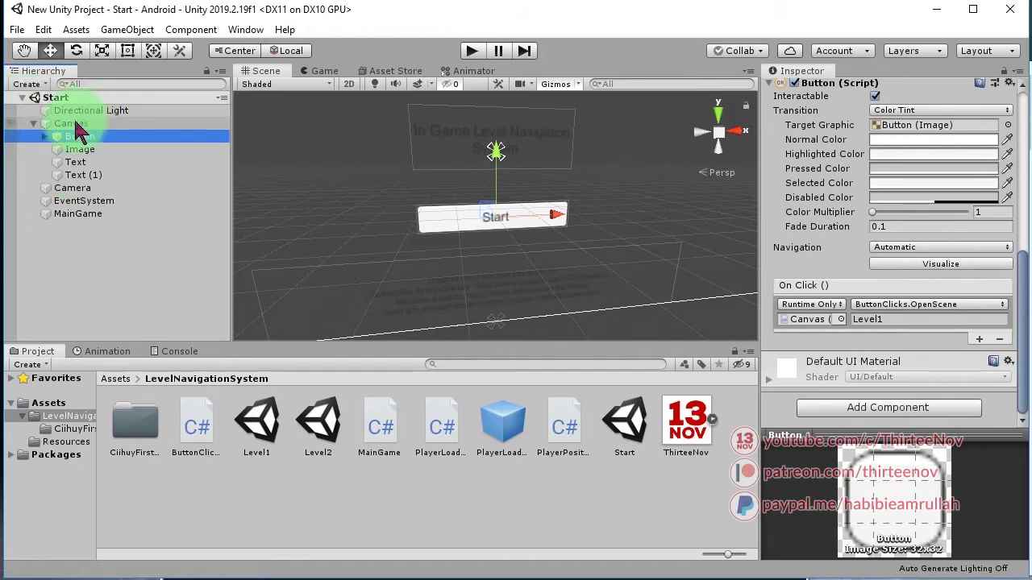
- Assign Canvas to On Click, choose ButtonClicks.OpenScene with argument Level2, and save the scene
{"action": "left_click_drag", "start_coordinate": [78, 130], "coordinate": [803, 328]}
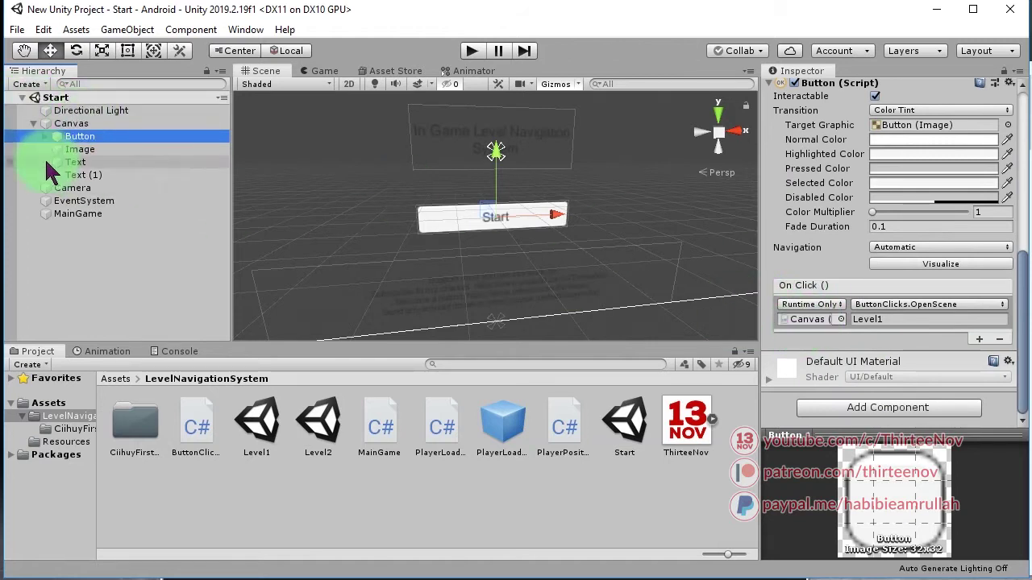
{"action": "left_click_drag", "start_coordinate": [97, 127], "coordinate": [806, 320]}
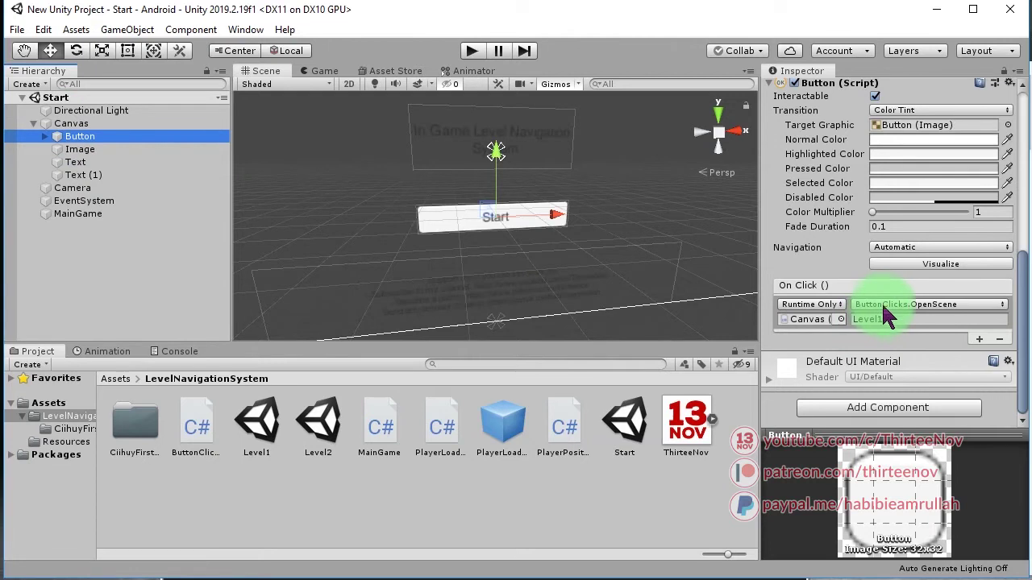
{"action": "left_click", "coordinate": [886, 306]}
{"action": "mouse_move", "coordinate": [886, 434]}
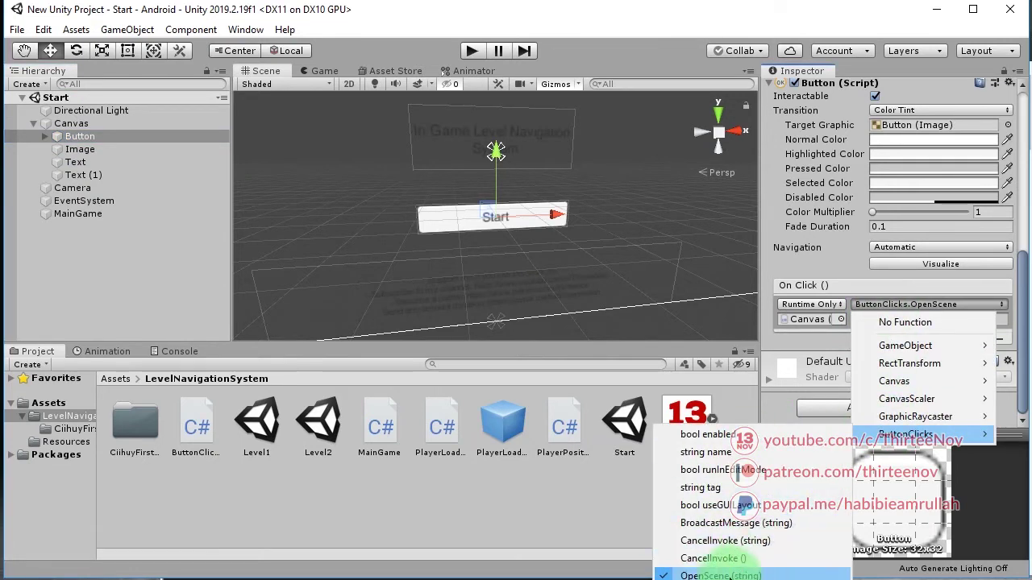
{"action": "left_click", "coordinate": [588, 537]}
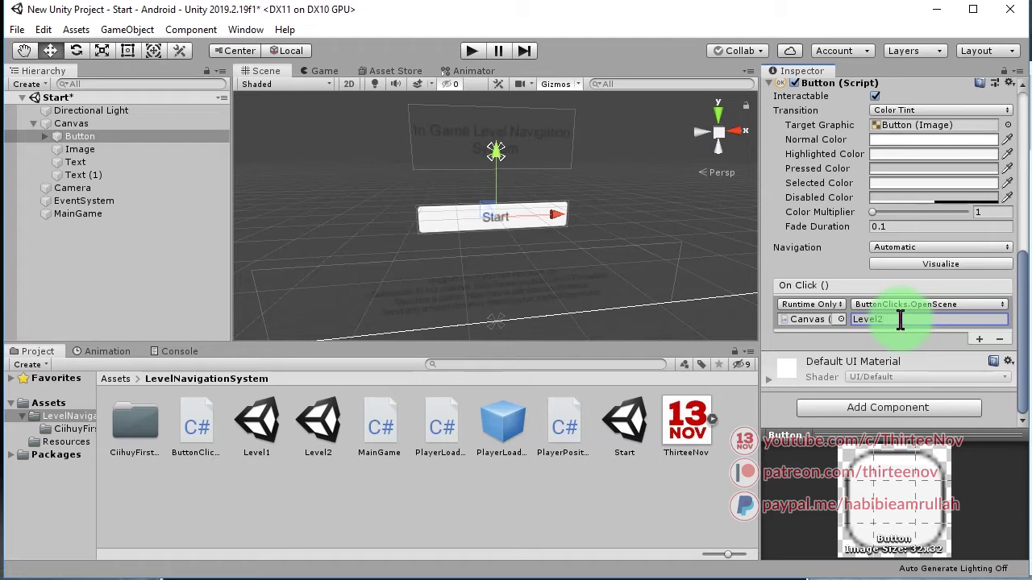
{"action": "key", "text": "ctrl+s"}
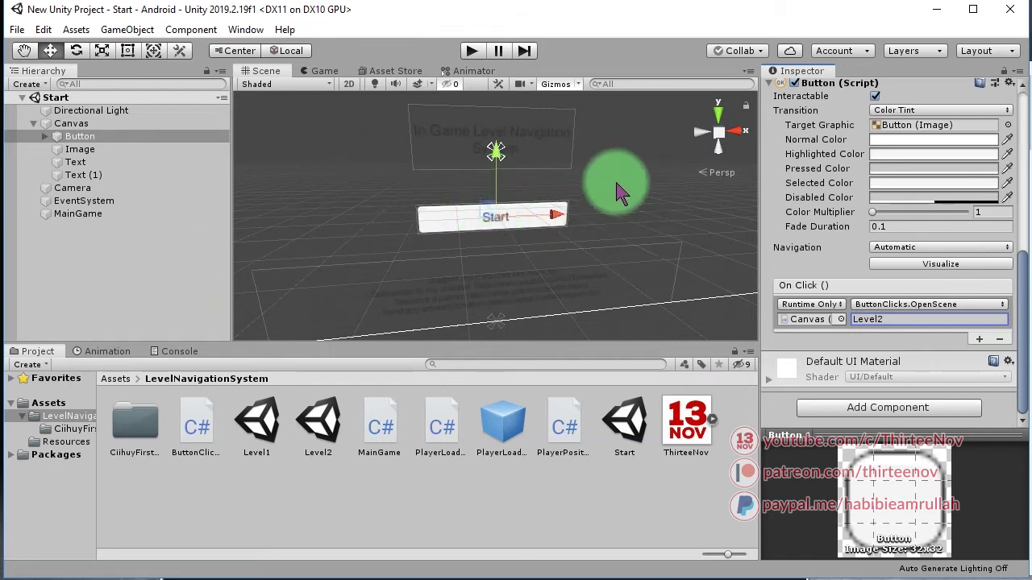
- Playtest the Start menu, confirm Start loads Level2 by looking at its cube, then stop
{"action": "left_click", "coordinate": [472, 51]}
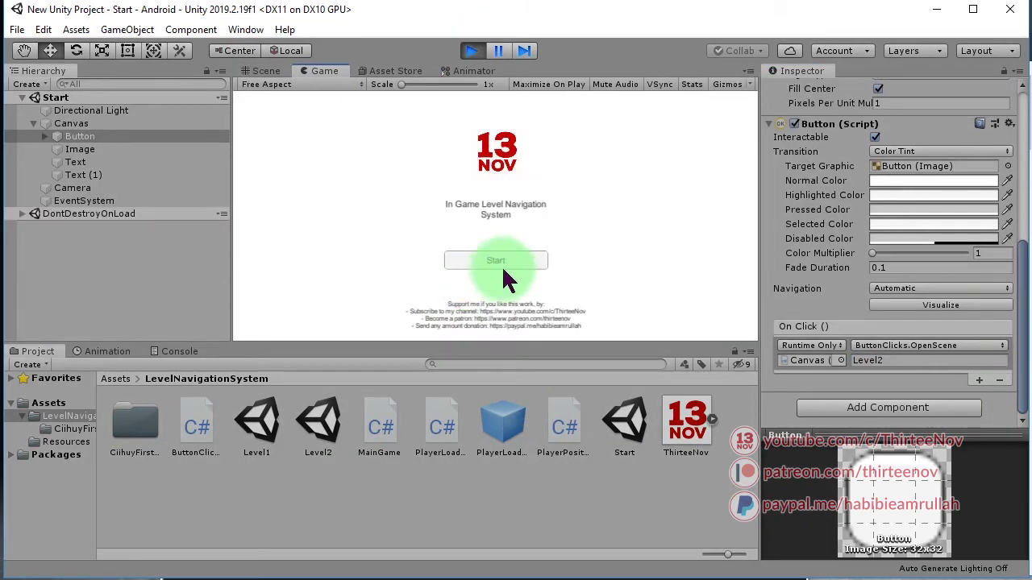
{"action": "left_click", "coordinate": [500, 263]}
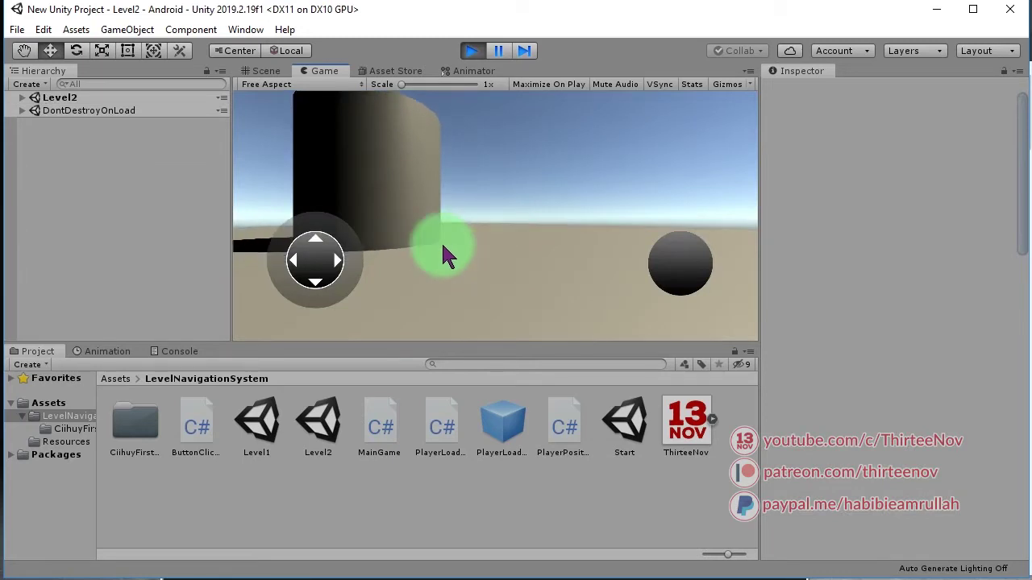
{"action": "left_click_drag", "start_coordinate": [552, 253], "coordinate": [465, 216]}
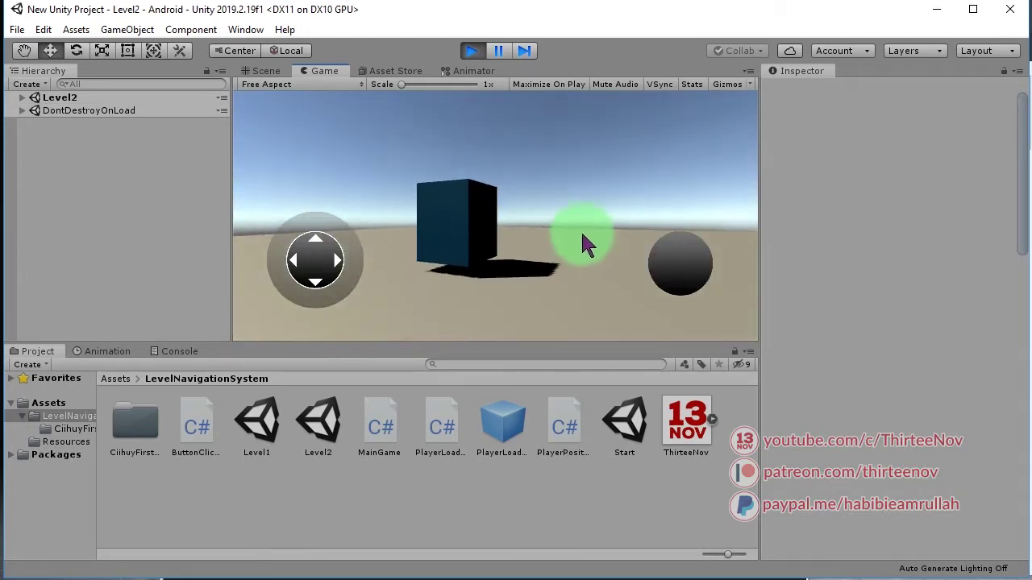
{"action": "mouse_move", "coordinate": [465, 216]}
{"action": "left_mouse_down"}
{"action": "mouse_move", "coordinate": [553, 246]}
{"action": "mouse_move", "coordinate": [528, 226]}
{"action": "mouse_move", "coordinate": [510, 249]}
{"action": "mouse_move", "coordinate": [565, 257]}
{"action": "mouse_move", "coordinate": [460, 92]}
{"action": "left_mouse_up"}
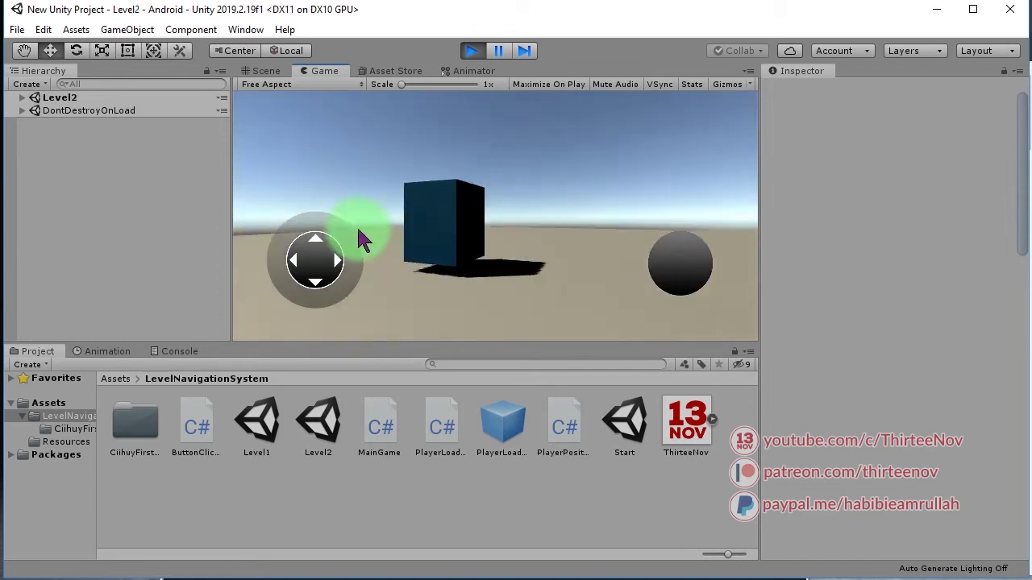
{"action": "left_click", "coordinate": [471, 50]}
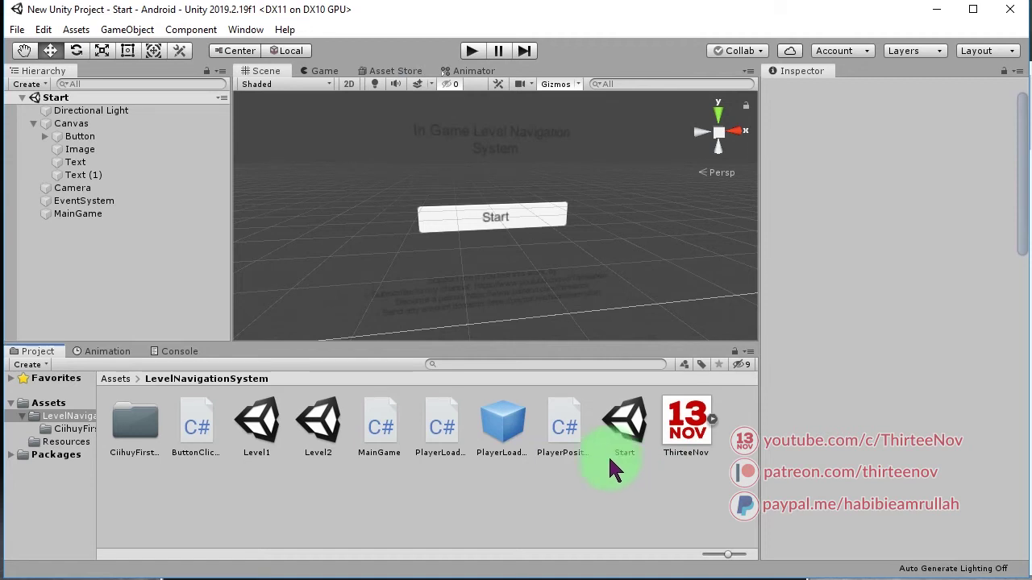
- Change the Button's OpenScene argument back to Level1, save the Start scene, and deselect
{"action": "left_click", "coordinate": [622, 432]}
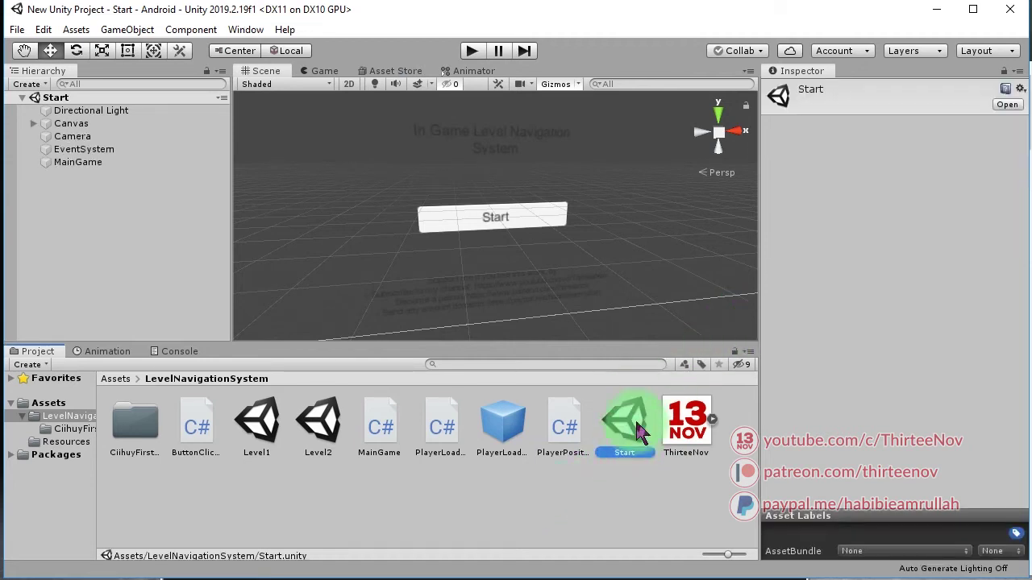
{"action": "left_click", "coordinate": [33, 123]}
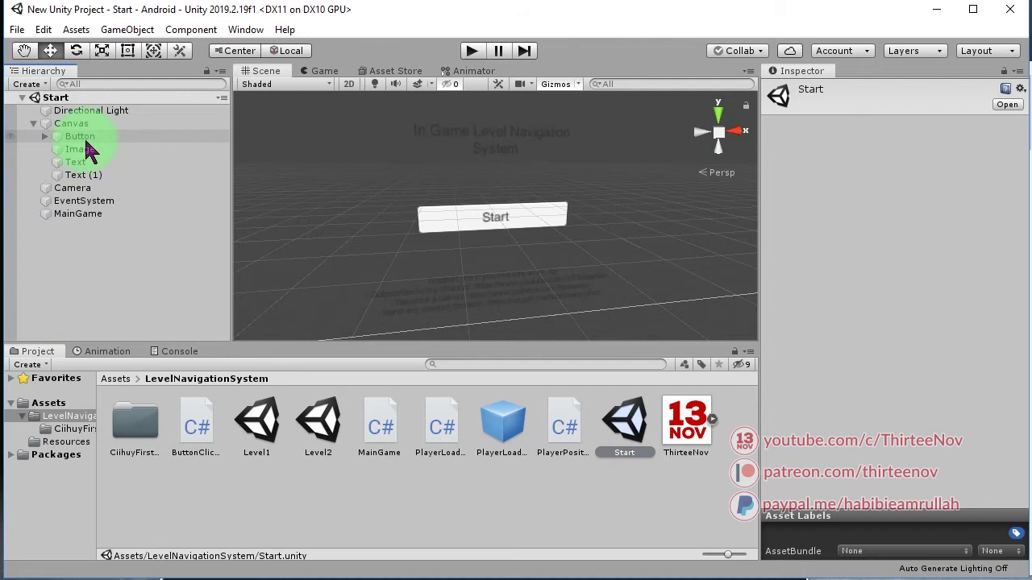
{"action": "left_click", "coordinate": [80, 136]}
{"action": "scroll", "coordinate": [924, 364], "scroll_direction": "down", "scroll_amount": 10}
{"action": "left_click", "coordinate": [884, 320]}
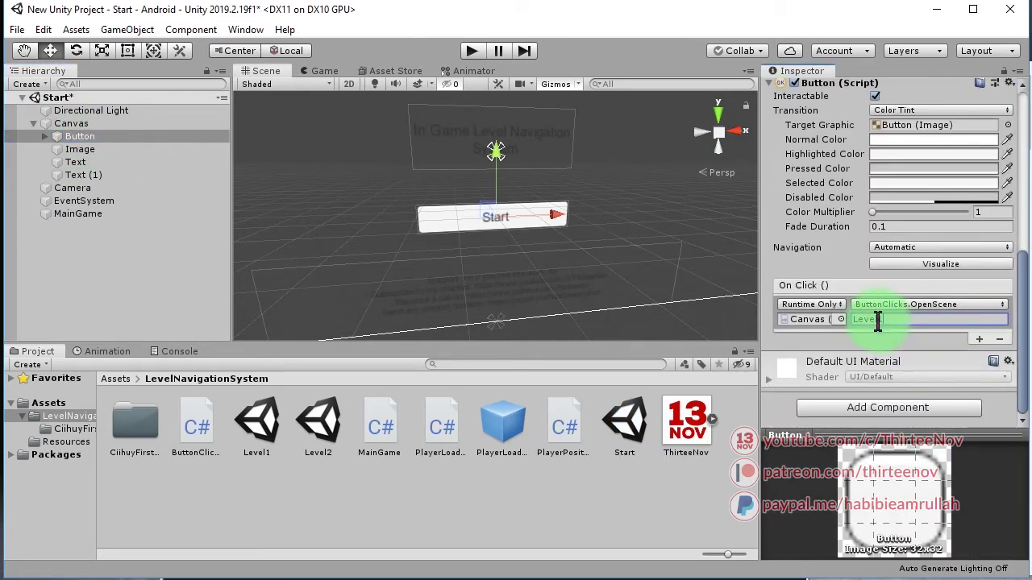
{"action": "type", "text": "l1"}
{"action": "key", "text": "ctrl+s"}
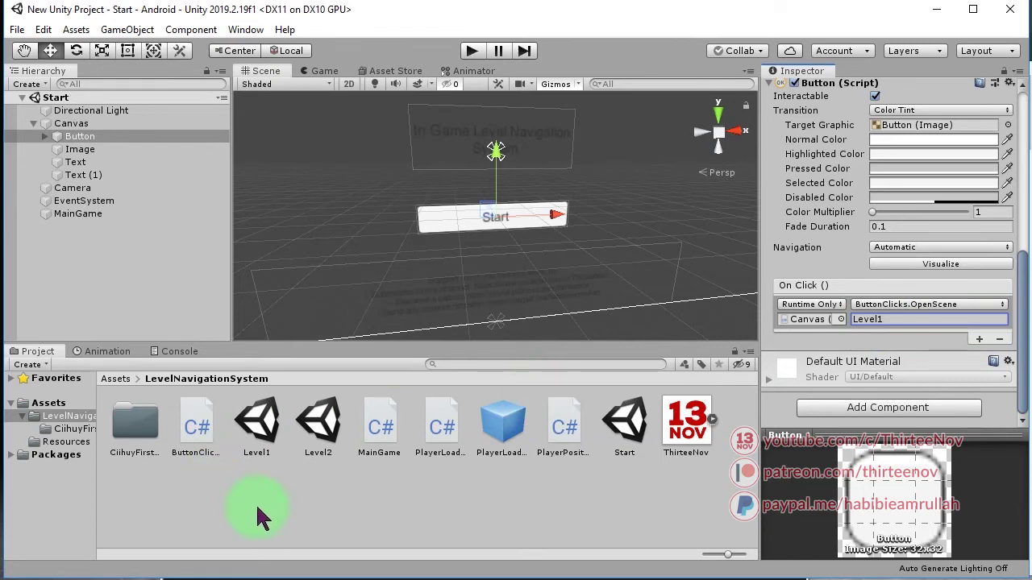
{"action": "left_click", "coordinate": [347, 504]}
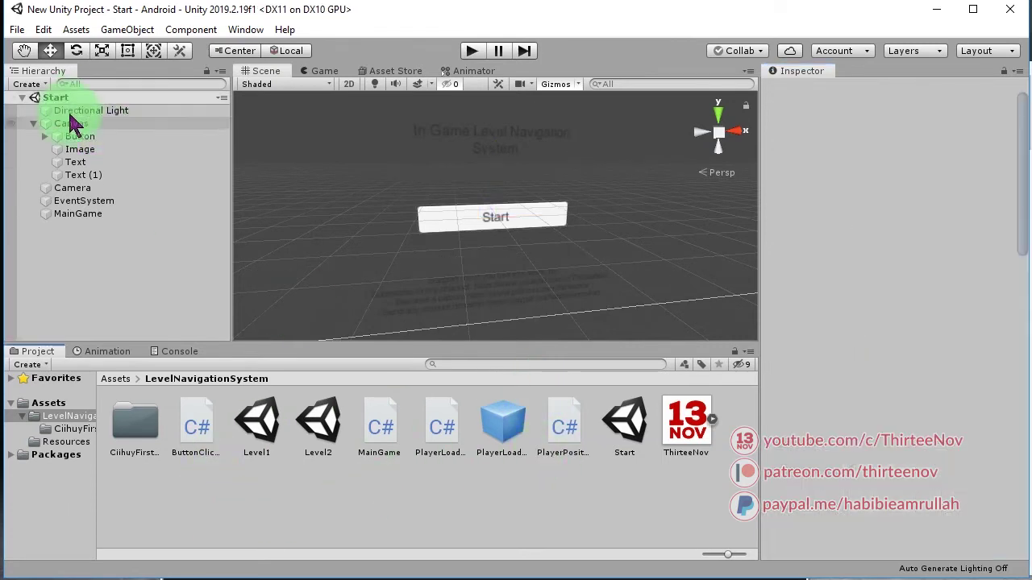
- Open Level1 and inspect the PlayerLoader object and its prefab asset
{"action": "double_click", "coordinate": [258, 421]}
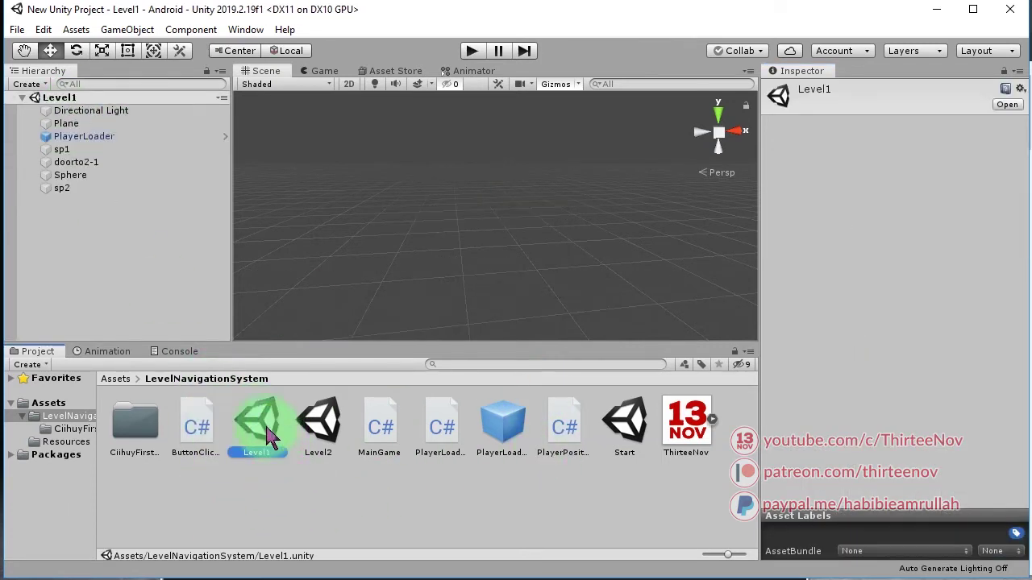
{"action": "left_click", "coordinate": [248, 418]}
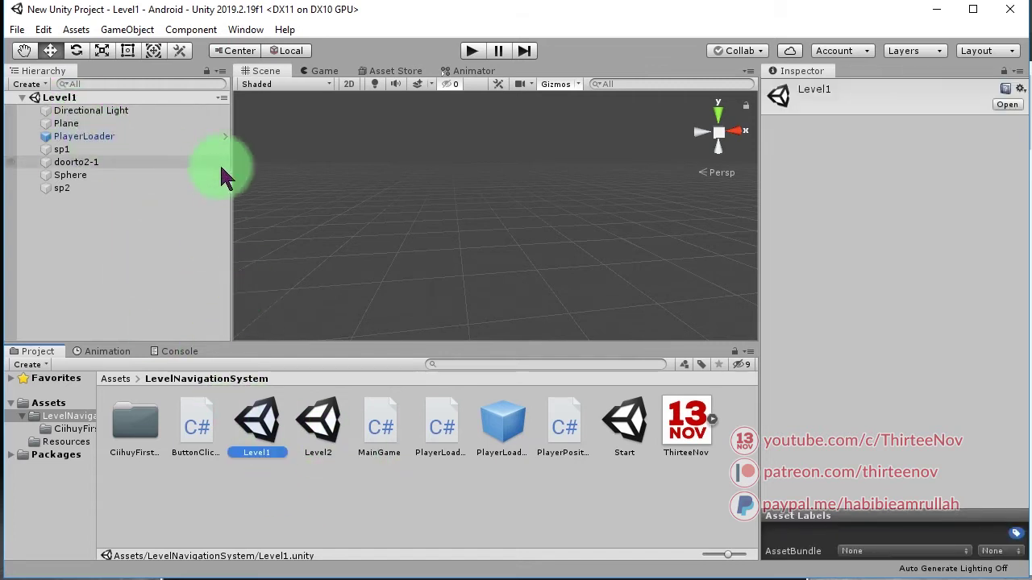
{"action": "left_click", "coordinate": [92, 137]}
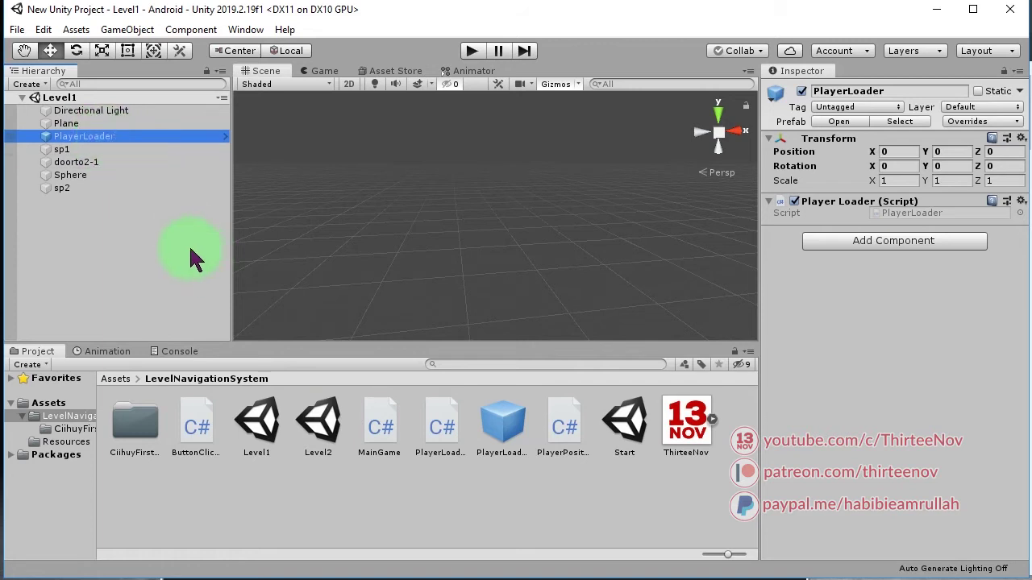
{"action": "left_click", "coordinate": [504, 427]}
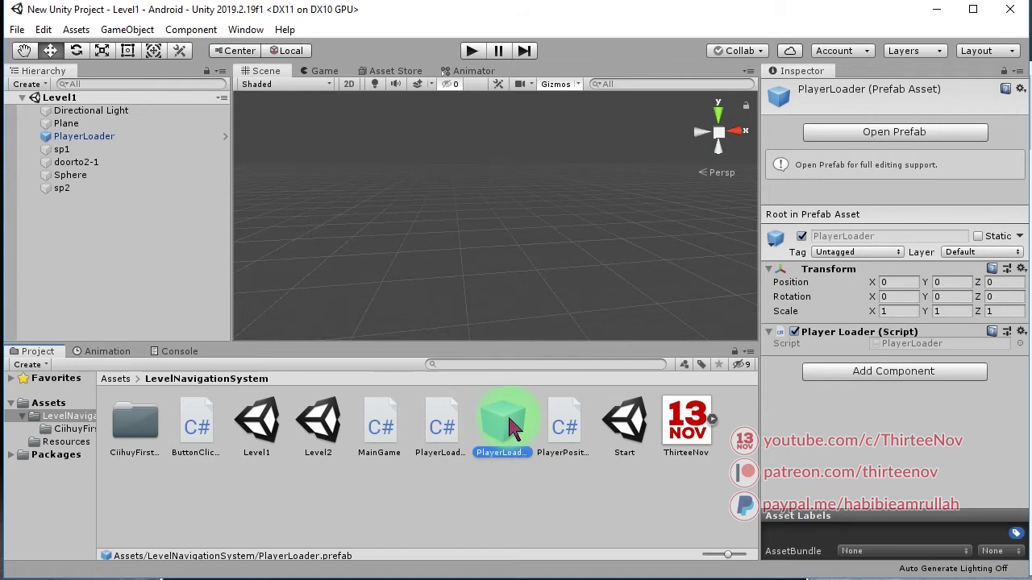
{"action": "left_click", "coordinate": [95, 134]}
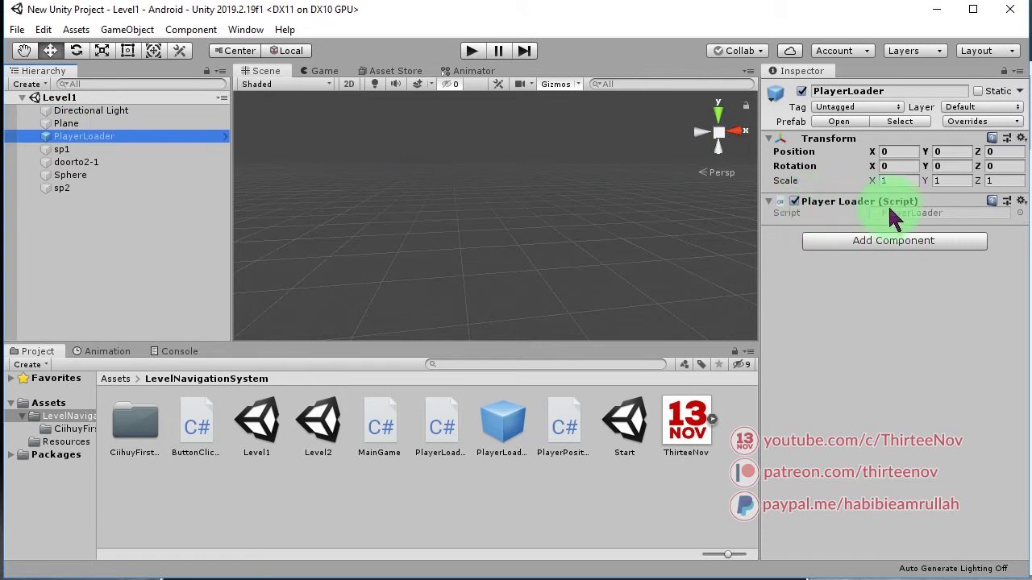
- Open the PlayerLoader script in Notepad++ to review it, then return to Unity
{"action": "left_click", "coordinate": [564, 435]}
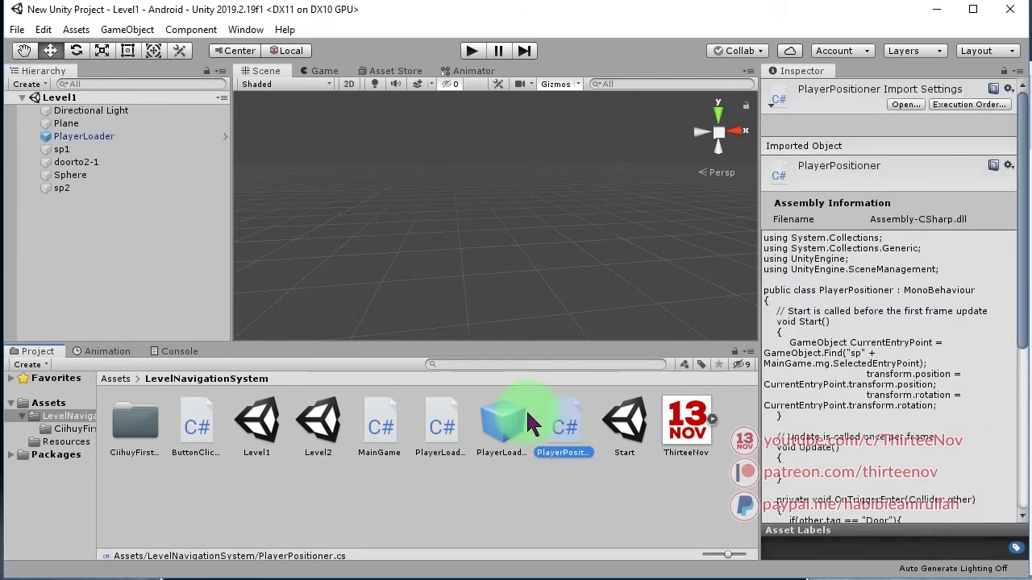
{"action": "double_click", "coordinate": [435, 429]}
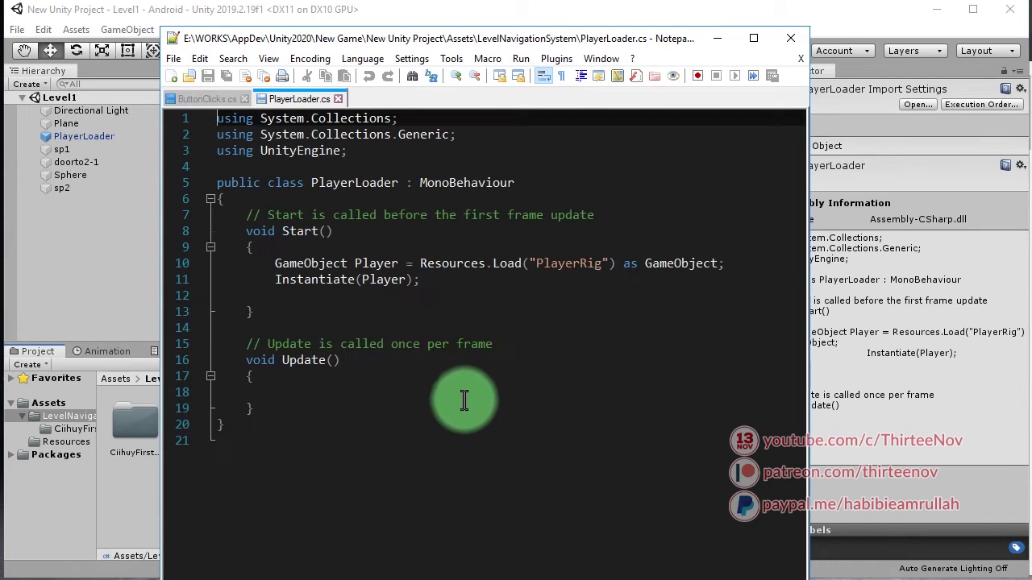
{"action": "left_click", "coordinate": [464, 409]}
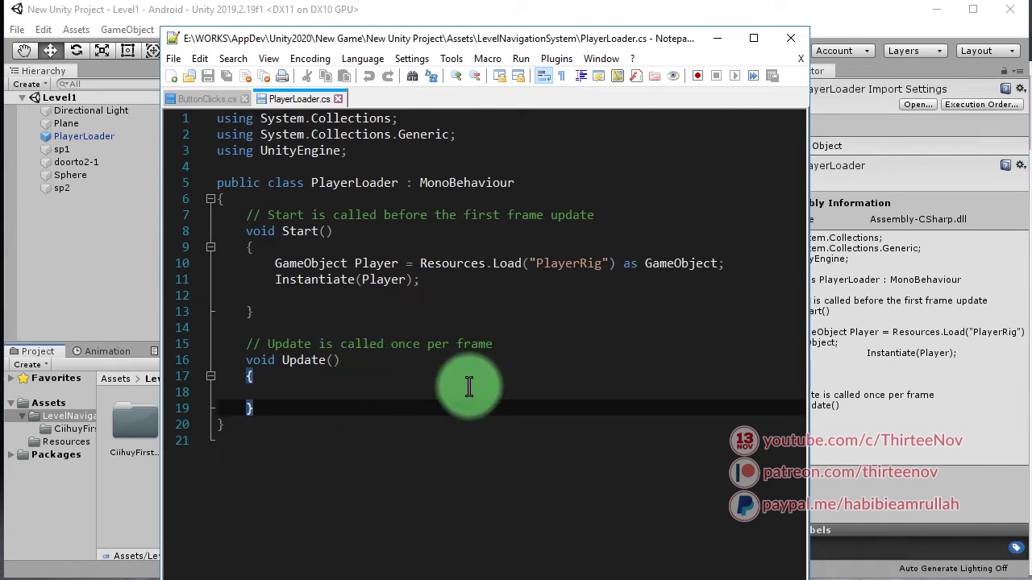
{"action": "left_click", "coordinate": [116, 276]}
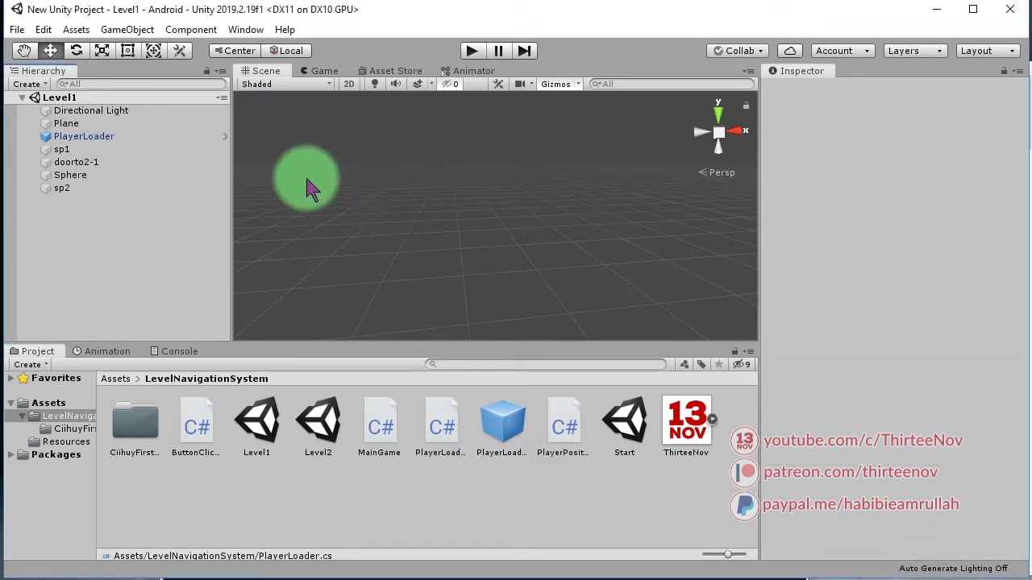
- Navigate from Assets through LevelNavigationSystem to the Resources folder and select PlayerRig
{"action": "left_click", "coordinate": [83, 135]}
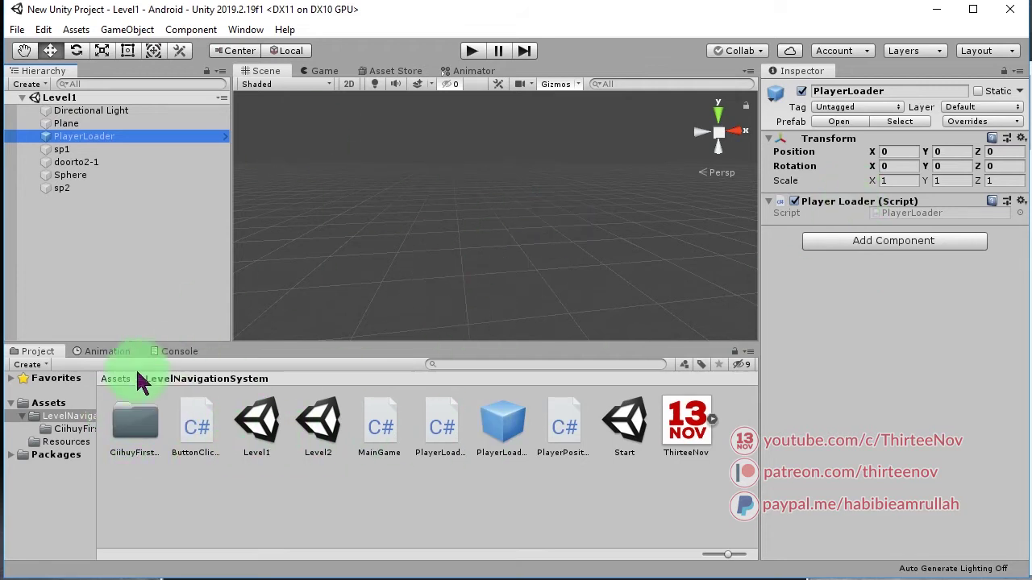
{"action": "left_click", "coordinate": [114, 379]}
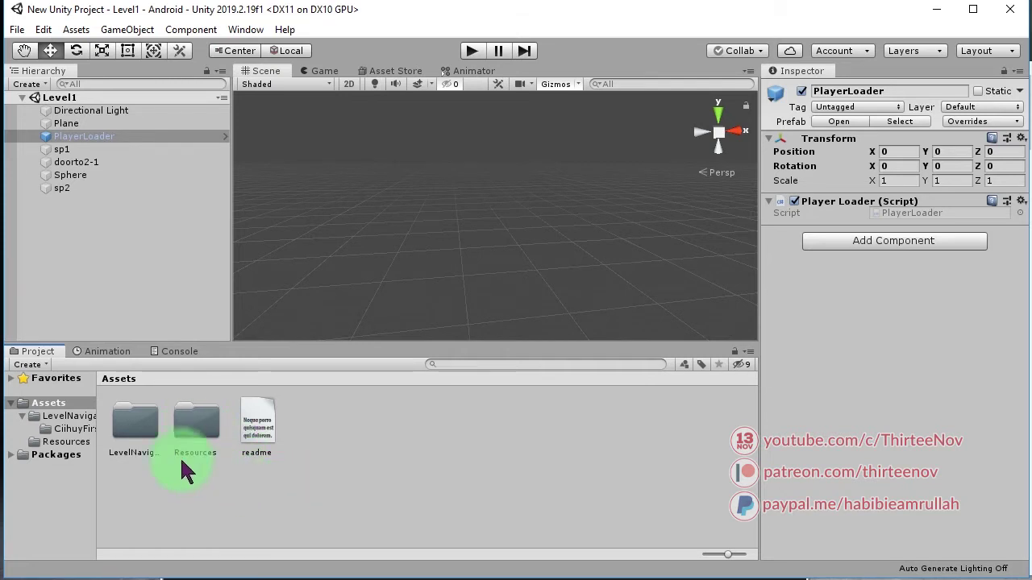
{"action": "double_click", "coordinate": [135, 419]}
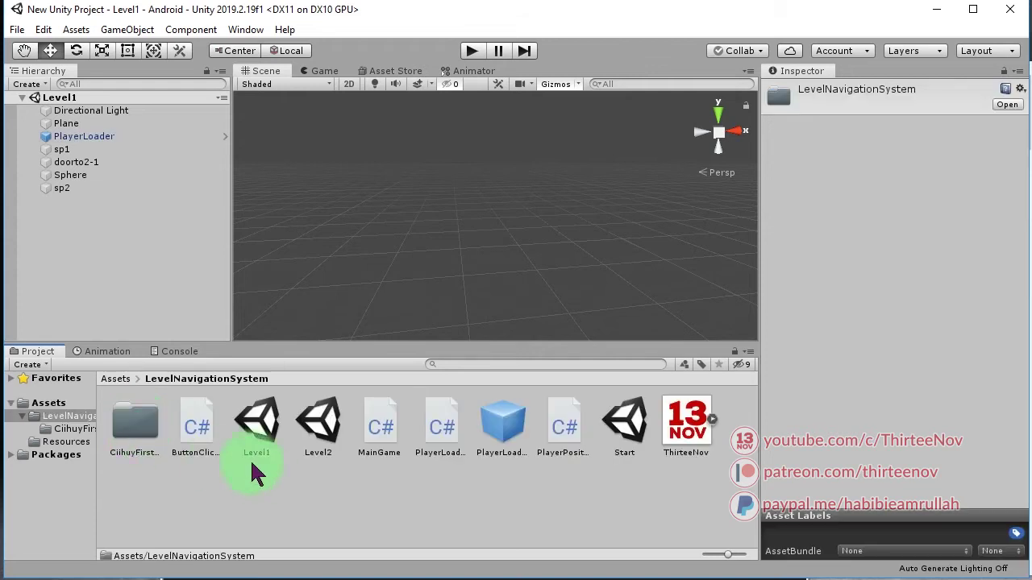
{"action": "double_click", "coordinate": [135, 425]}
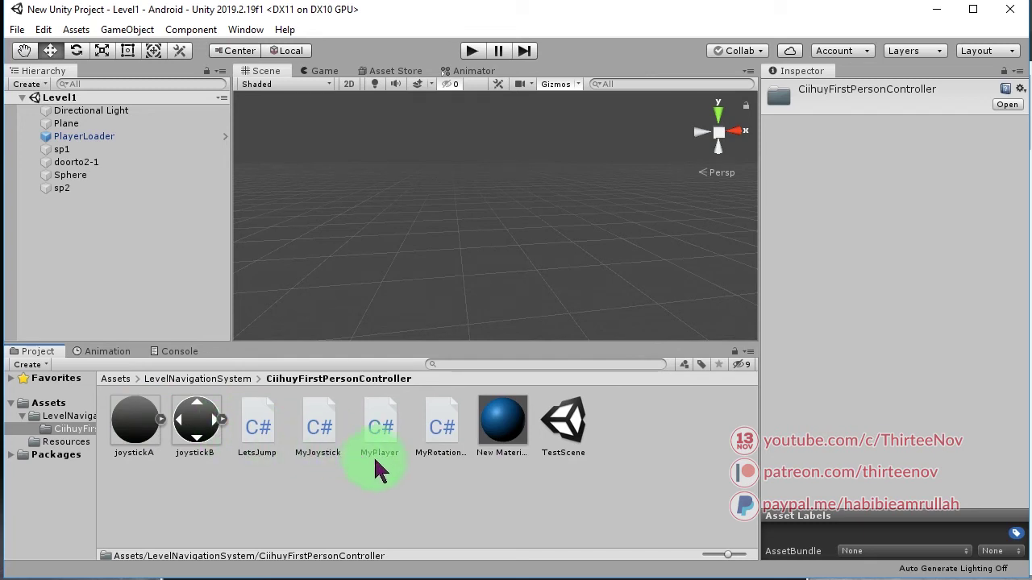
{"action": "left_click", "coordinate": [185, 493]}
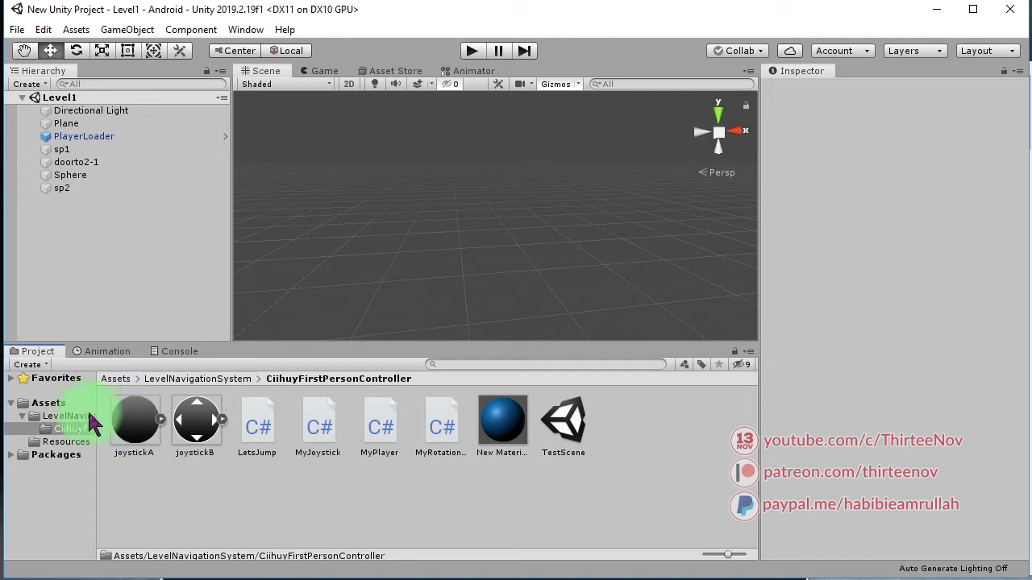
{"action": "left_click", "coordinate": [68, 442]}
{"action": "left_click", "coordinate": [129, 423]}
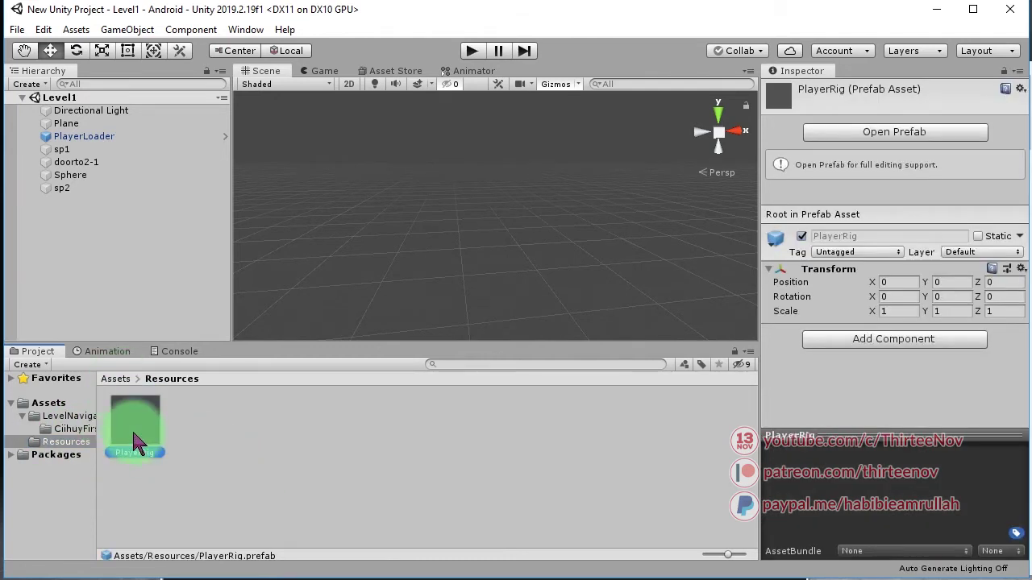
- Compare the PlayerRig prefab with PlayerLoader, highlighting the script's lines that load and spawn PlayerRig
{"action": "left_click", "coordinate": [57, 417]}
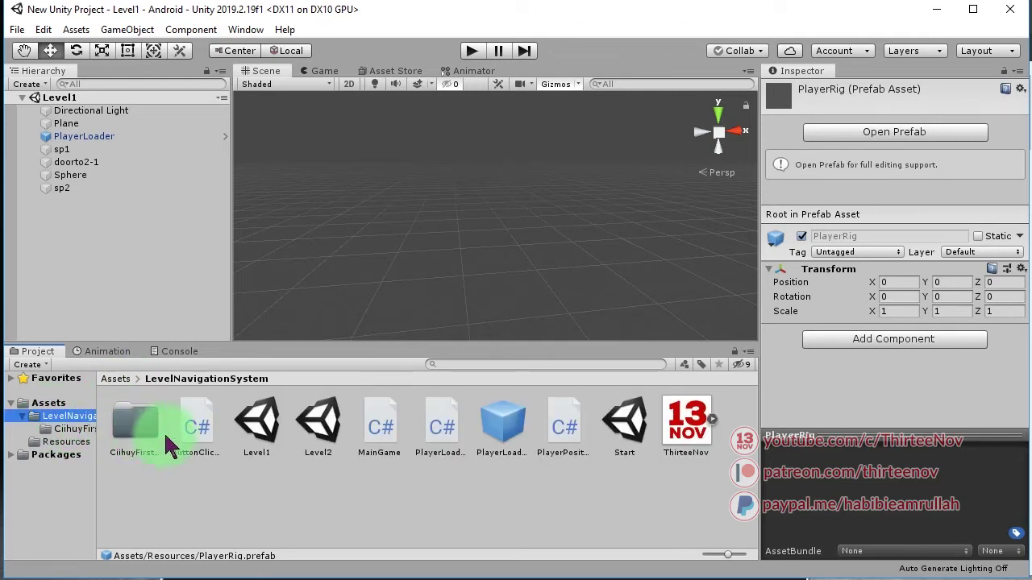
{"action": "double_click", "coordinate": [161, 436]}
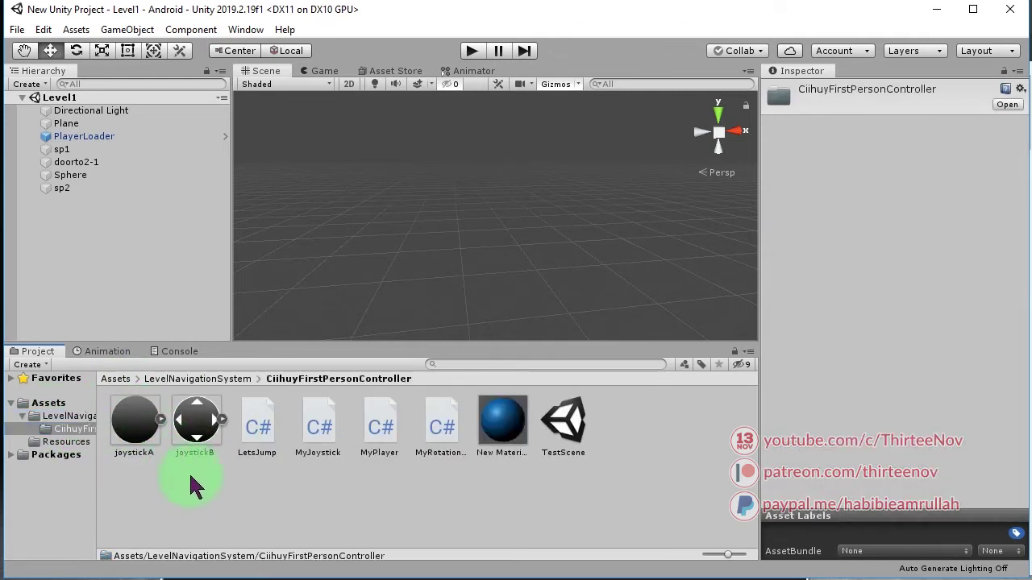
{"action": "left_click", "coordinate": [56, 416]}
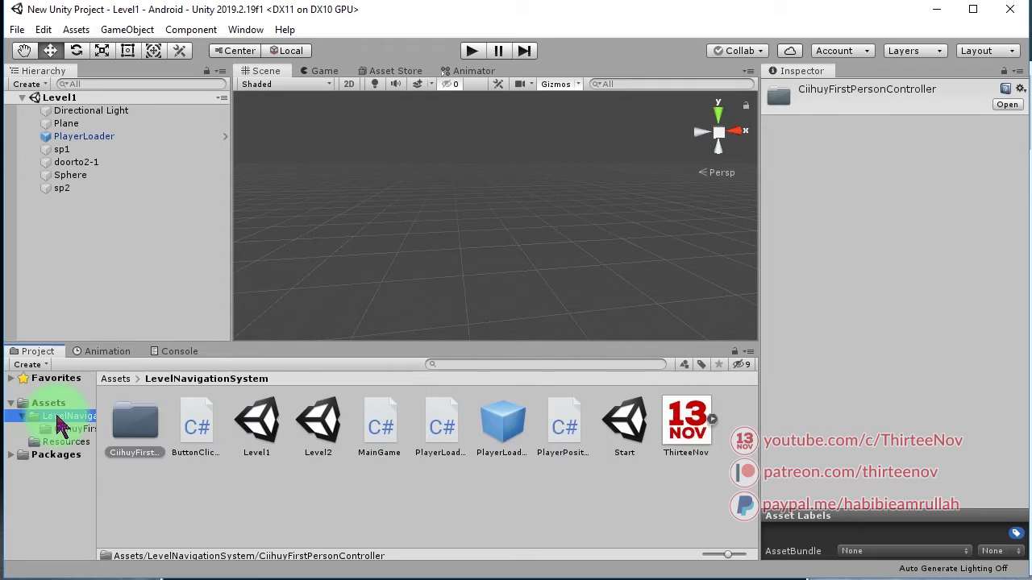
{"action": "left_click", "coordinate": [64, 441]}
{"action": "left_click", "coordinate": [160, 437]}
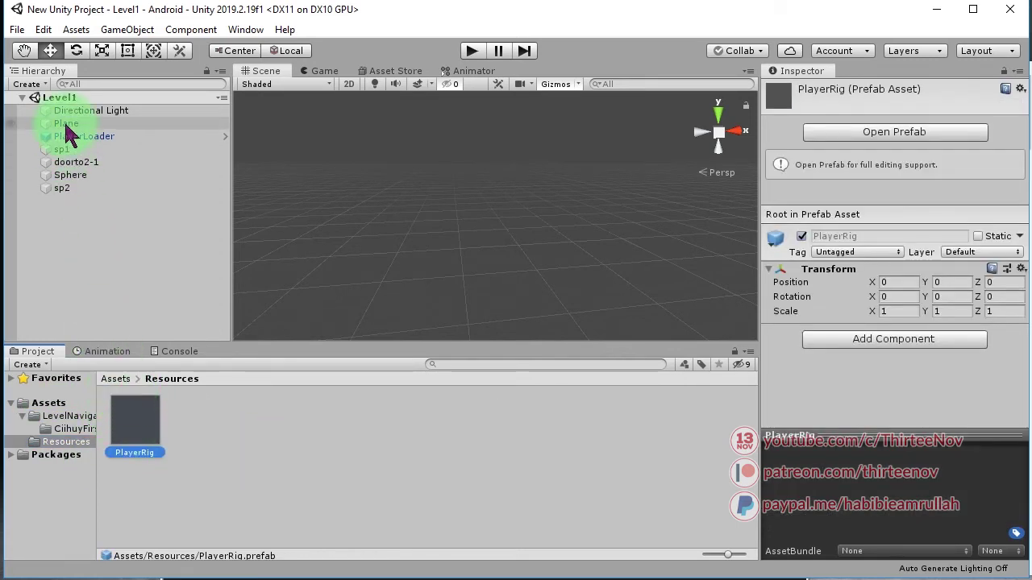
{"action": "left_click", "coordinate": [114, 138]}
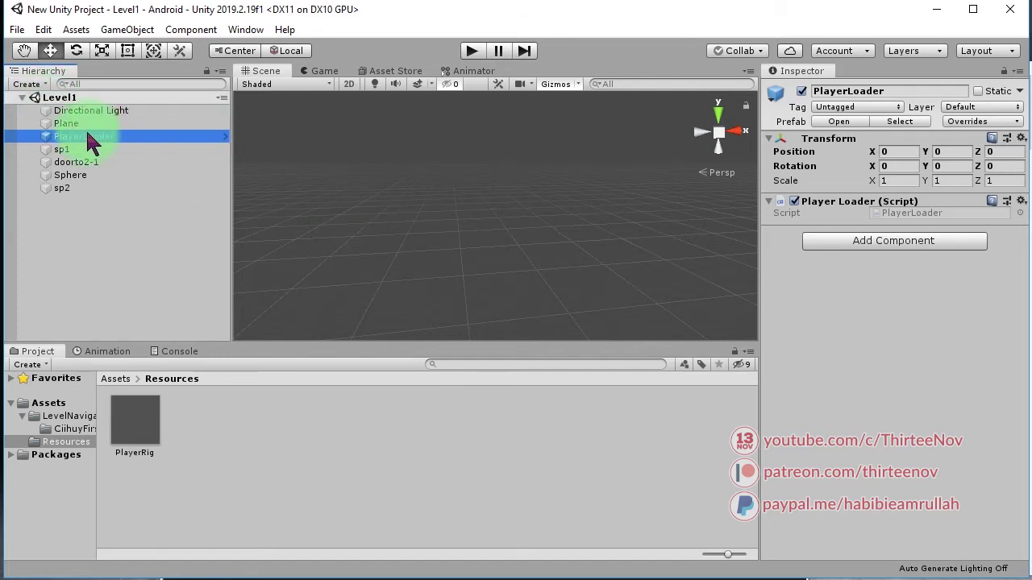
{"action": "left_click", "coordinate": [129, 425]}
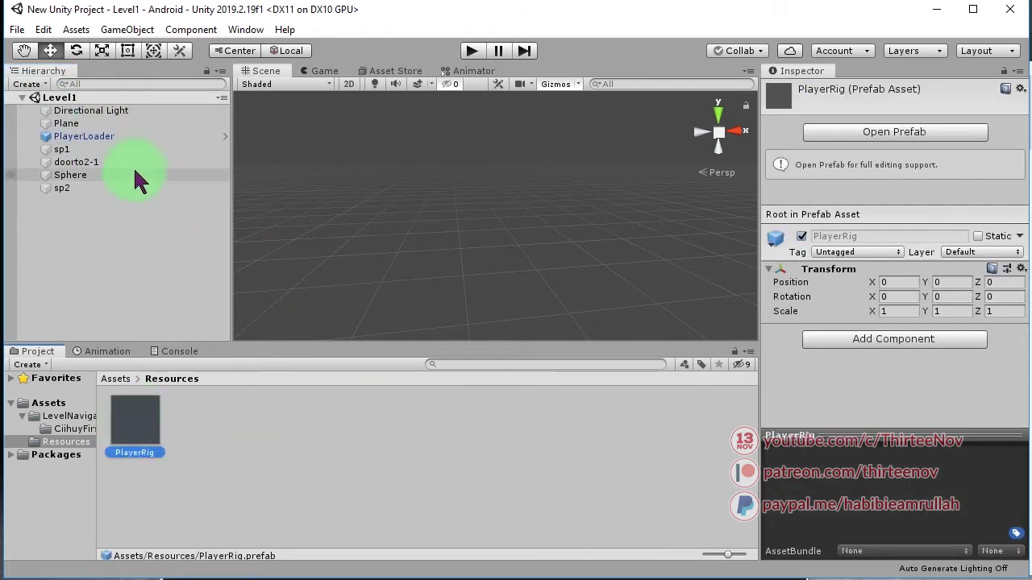
{"action": "key", "text": "alt+Tab"}
{"action": "mouse_move", "coordinate": [275, 263]}
{"action": "left_mouse_down"}
{"action": "mouse_move", "coordinate": [580, 266]}
{"action": "mouse_move", "coordinate": [519, 296]}
{"action": "left_mouse_up"}
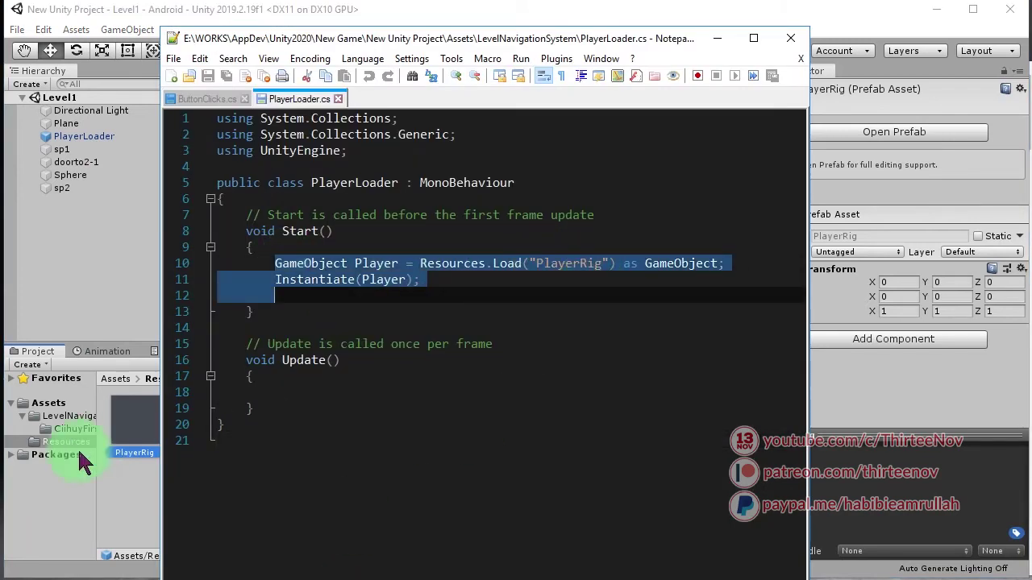
{"action": "left_click", "coordinate": [113, 486]}
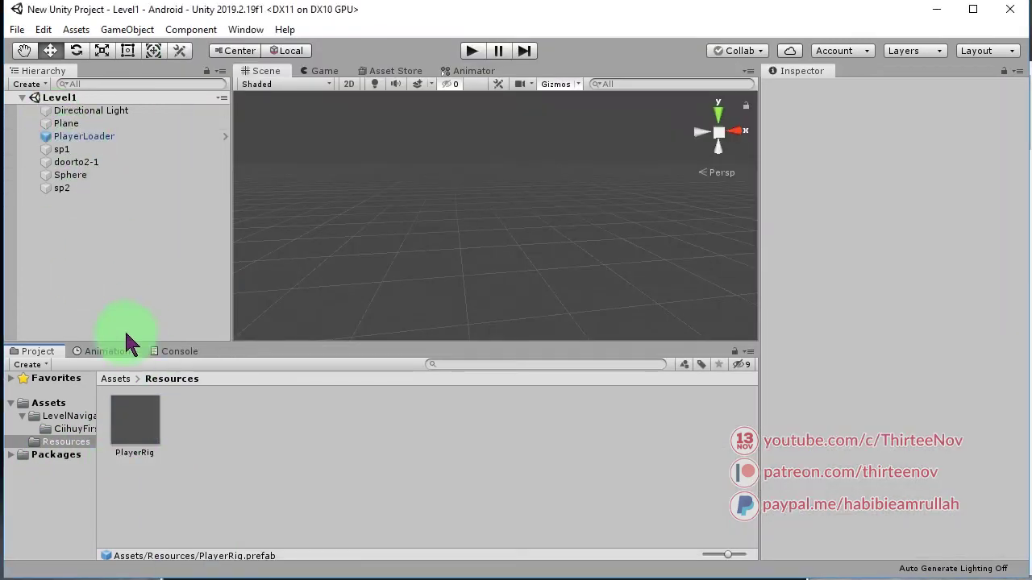
- Open the PlayerRig prefab from the Resources folder in Prefab Mode
{"action": "left_click", "coordinate": [116, 379]}
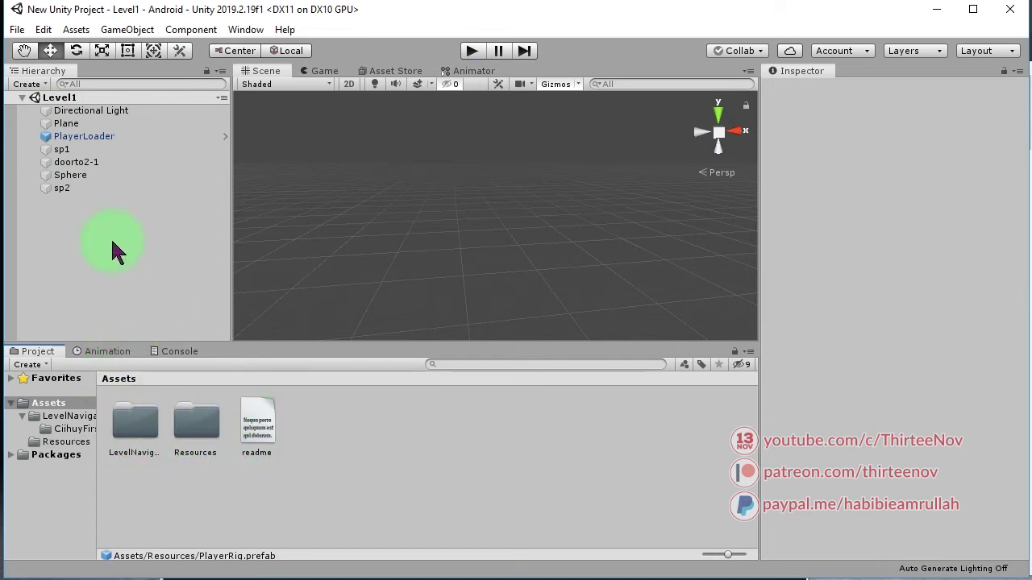
{"action": "double_click", "coordinate": [185, 420]}
{"action": "left_click", "coordinate": [145, 427]}
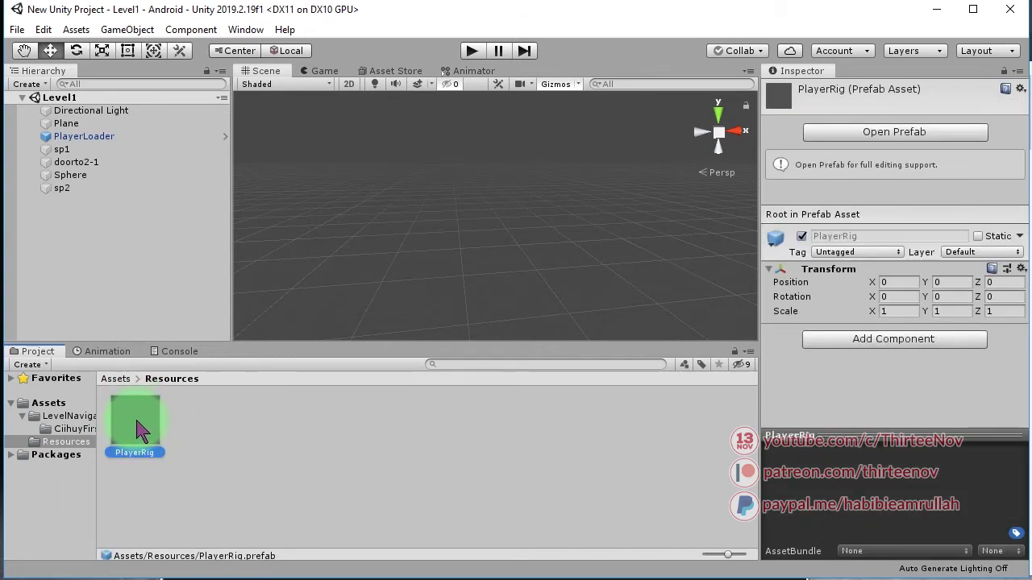
{"action": "double_click", "coordinate": [139, 429]}
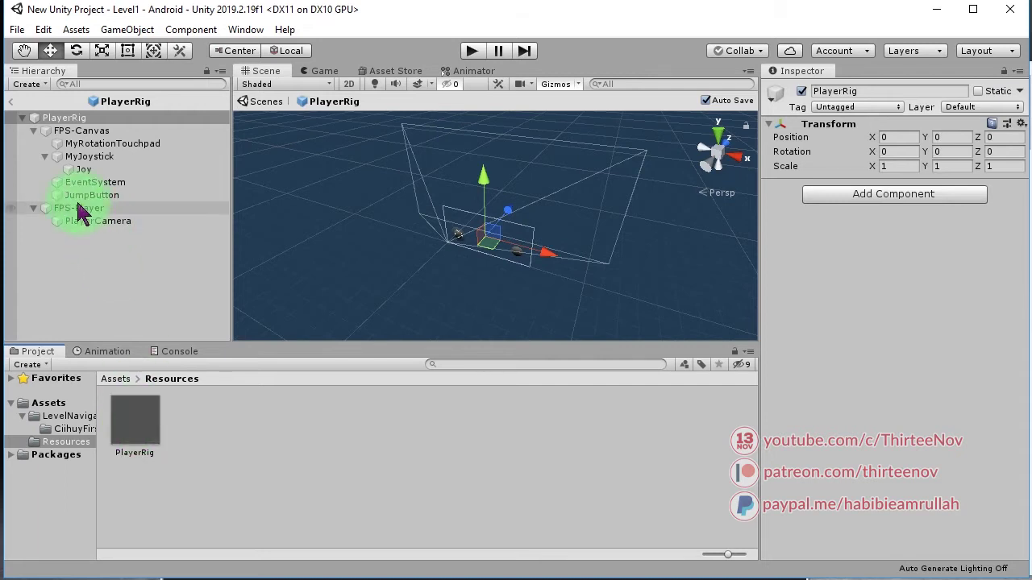
- Frame FPS-Player and review its components down to the Player Positioner script
{"action": "left_click", "coordinate": [78, 208]}
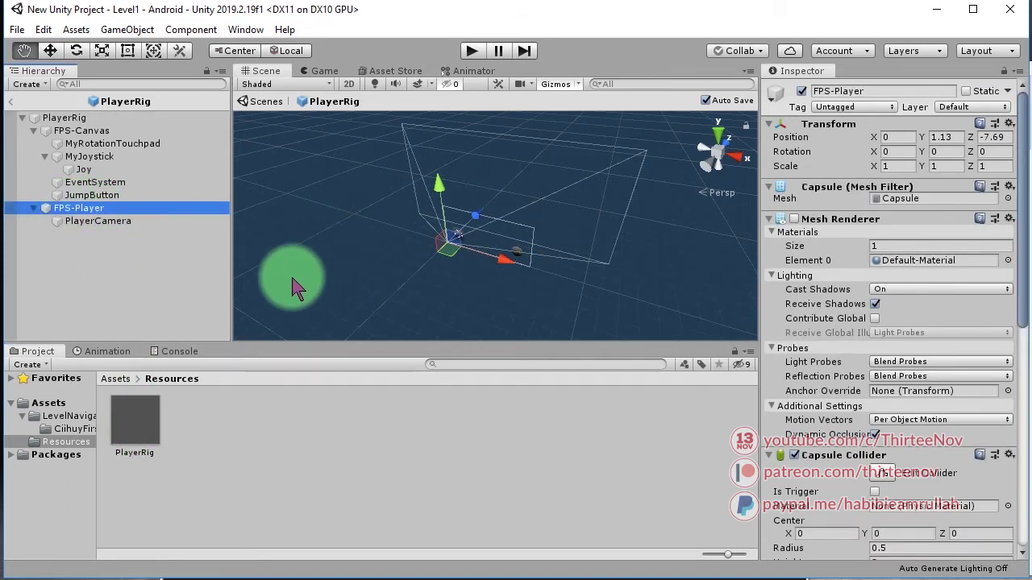
{"action": "right_click_drag", "start_coordinate": [282, 274], "coordinate": [726, 223]}
{"action": "key", "text": "f"}
{"action": "right_click_drag", "start_coordinate": [447, 296], "coordinate": [483, 223]}
{"action": "left_click", "coordinate": [106, 210]}
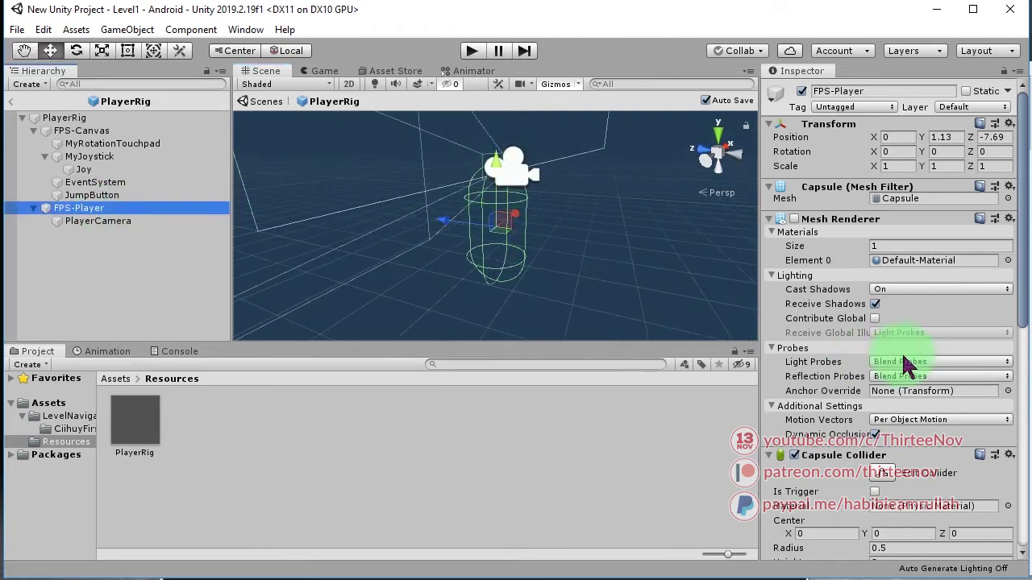
{"action": "scroll", "coordinate": [879, 345], "scroll_direction": "down", "scroll_amount": 10}
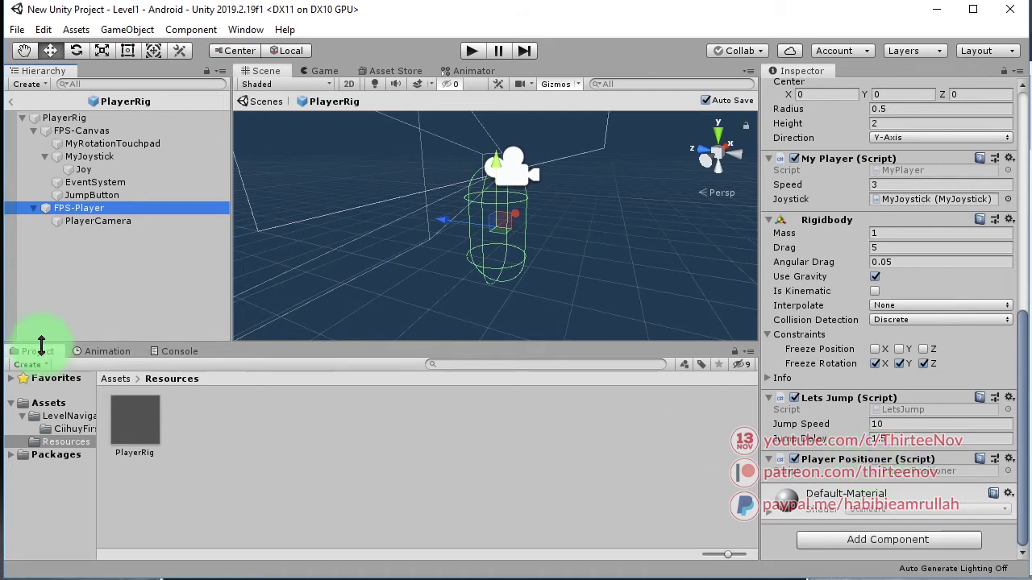
{"action": "left_click", "coordinate": [116, 378]}
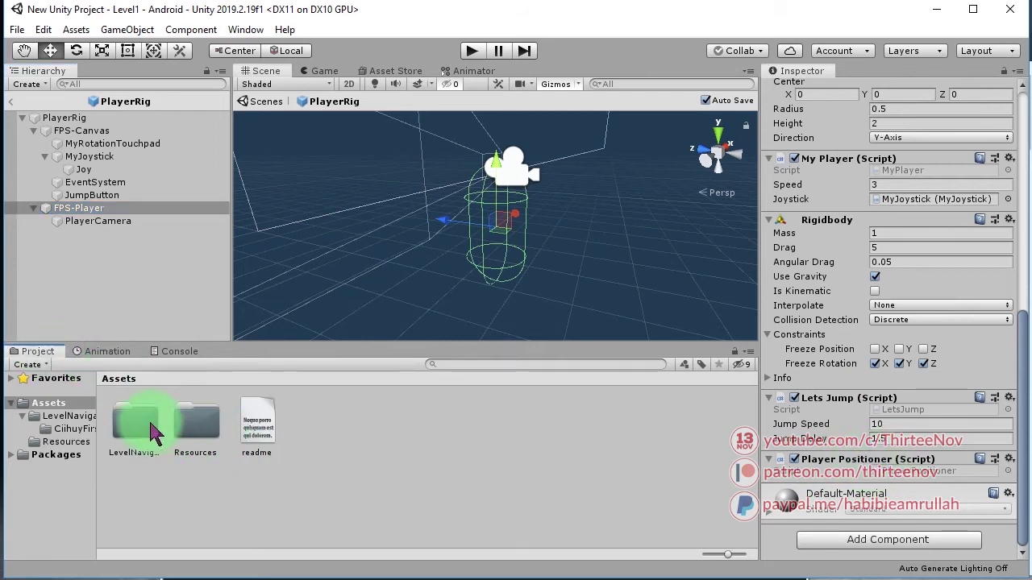
{"action": "double_click", "coordinate": [153, 432]}
- Open PlayerPositioner.cs in Notepad++, select its trigger code on lines 11–38, then close the editor
{"action": "double_click", "coordinate": [565, 431]}
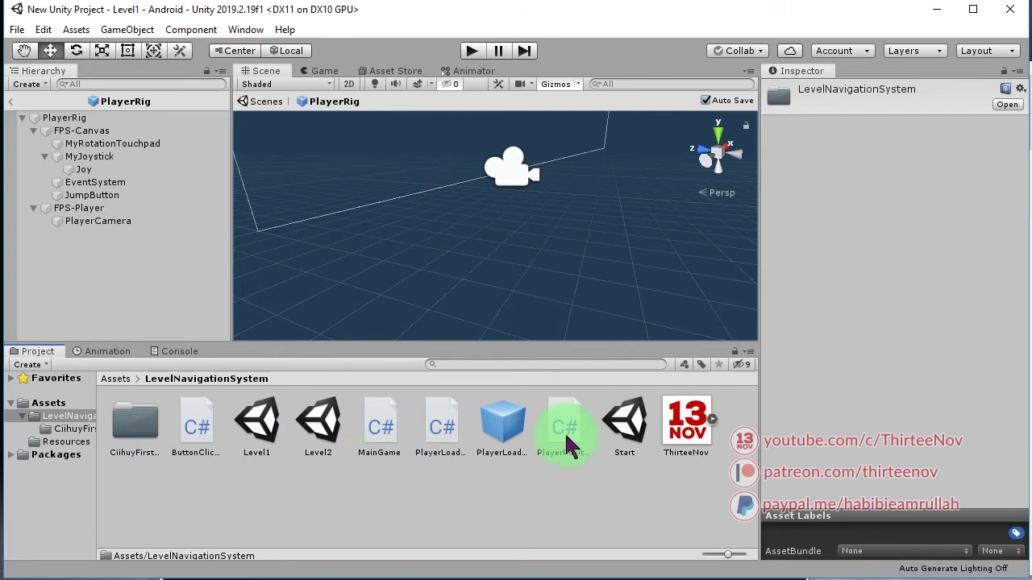
{"action": "scroll", "coordinate": [392, 333], "scroll_direction": "down", "scroll_amount": 3}
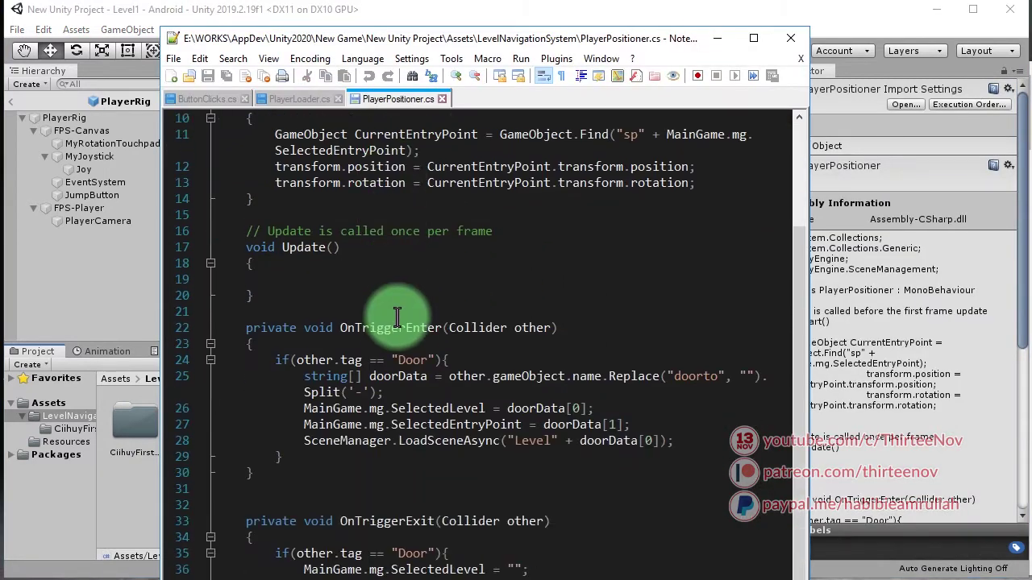
{"action": "scroll", "coordinate": [396, 314], "scroll_direction": "down", "scroll_amount": 1}
{"action": "left_click_drag", "start_coordinate": [323, 564], "coordinate": [275, 118]}
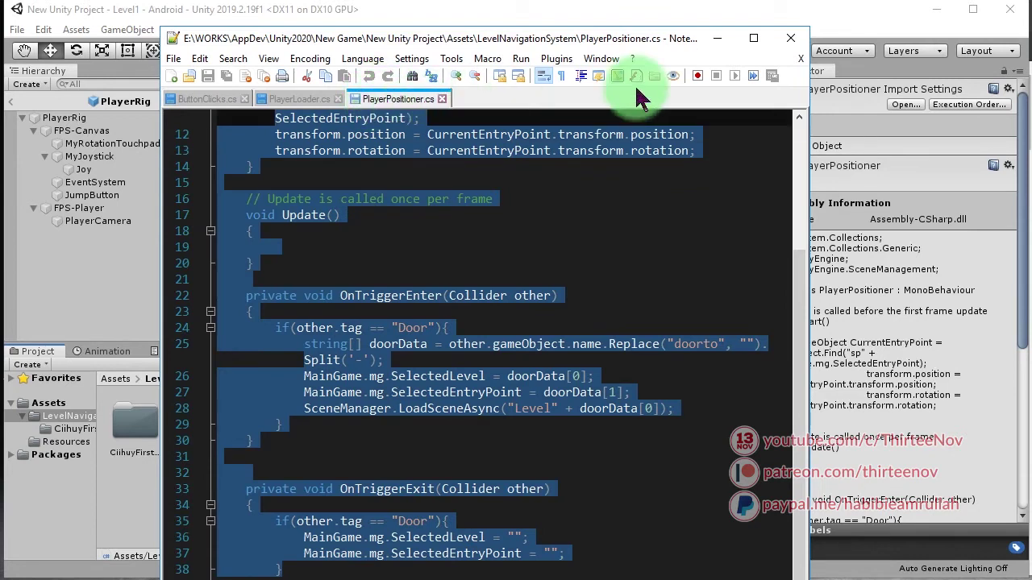
{"action": "left_click", "coordinate": [794, 56]}
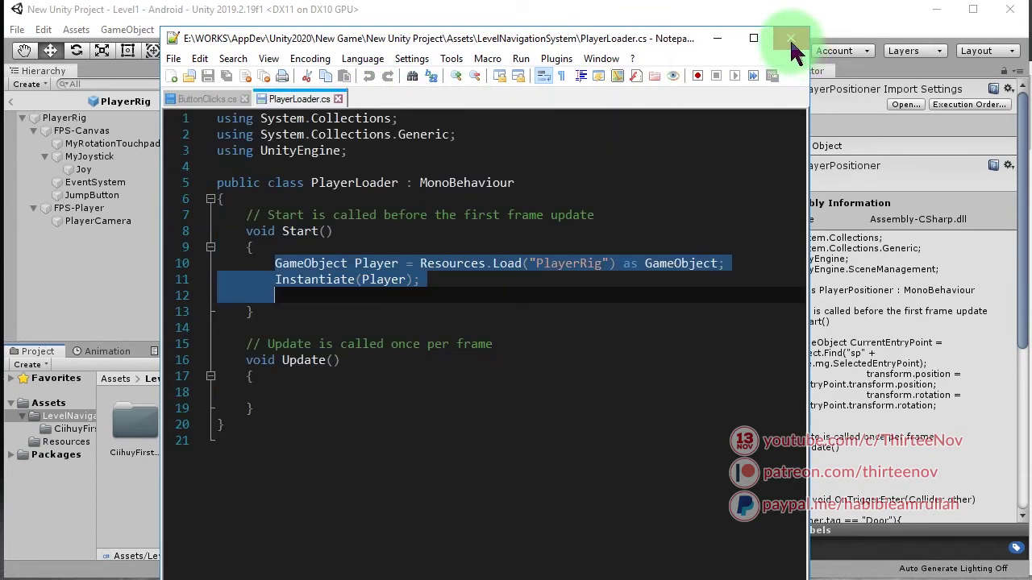
{"action": "left_click", "coordinate": [793, 42]}
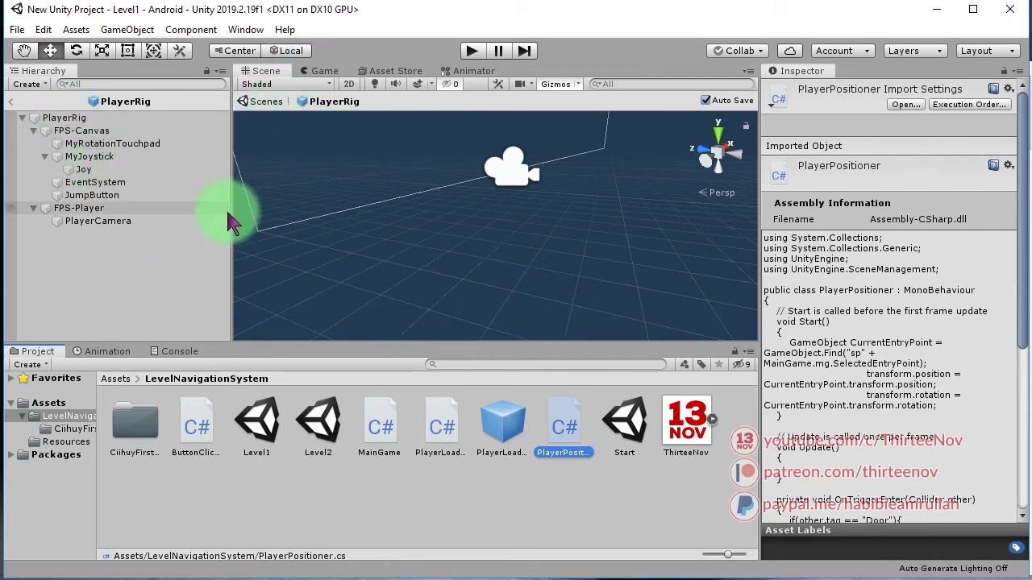
- Exit PlayerRig prefab mode to Level1 and orbit the view around the sp1 spawn point
{"action": "left_click", "coordinate": [11, 102]}
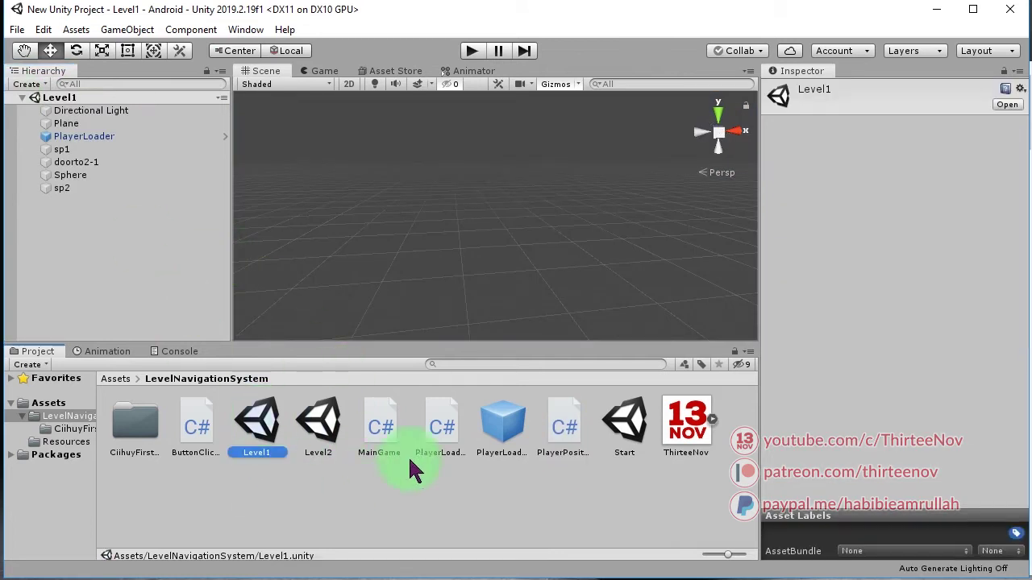
{"action": "left_click", "coordinate": [438, 251]}
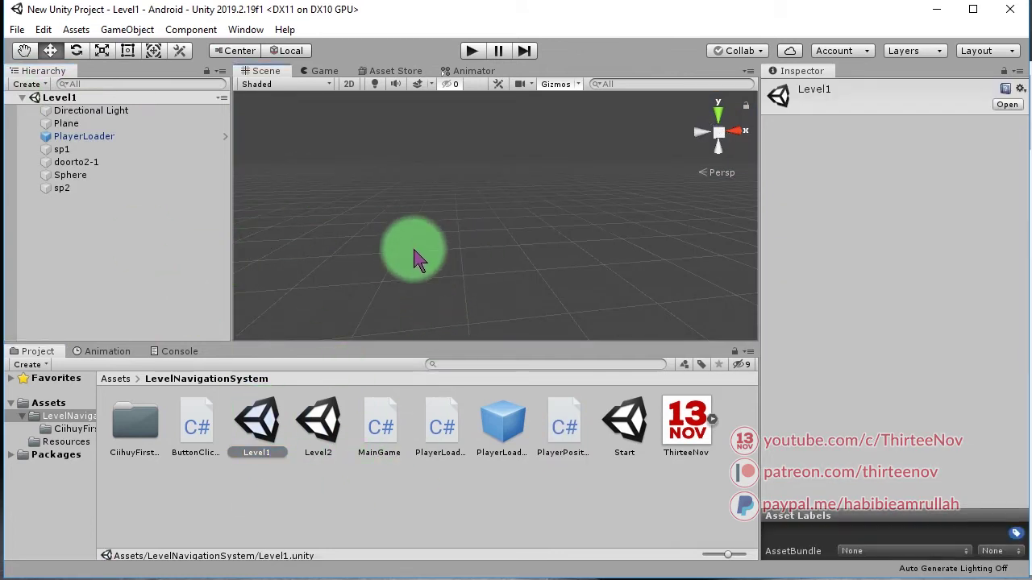
{"action": "left_click_drag", "start_coordinate": [438, 251], "coordinate": [71, 155]}
{"action": "left_click", "coordinate": [71, 155]}
{"action": "mouse_move", "coordinate": [490, 247]}
{"action": "left_mouse_down", "text": "alt"}
{"action": "mouse_move", "coordinate": [400, 272]}
{"action": "mouse_move", "coordinate": [659, 223]}
{"action": "mouse_move", "coordinate": [614, 227]}
{"action": "left_mouse_up", "text": "alt"}
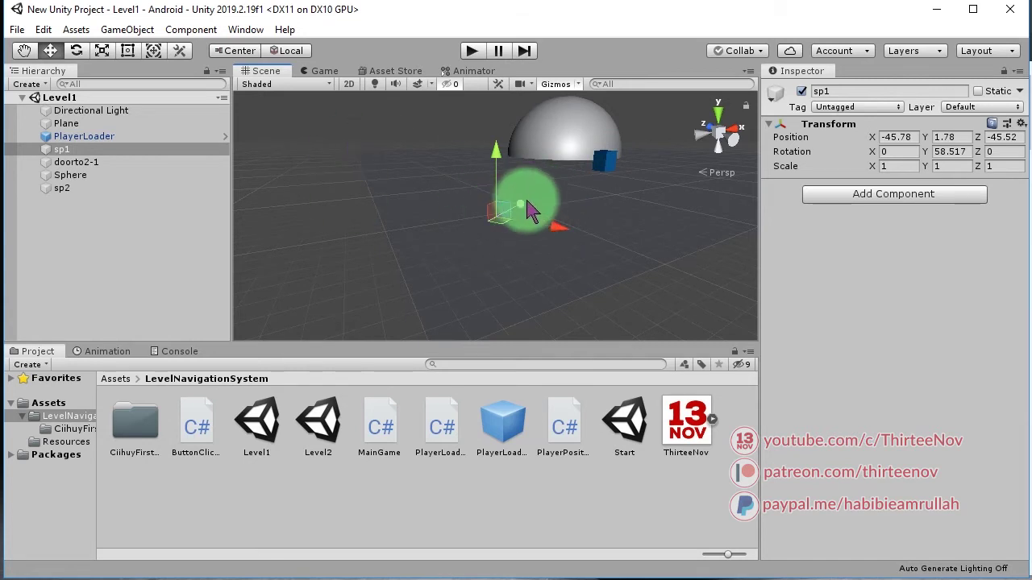
- Select the sp1 spawn point and enter rename mode, leaving its name unchanged
{"action": "left_click", "coordinate": [113, 214]}
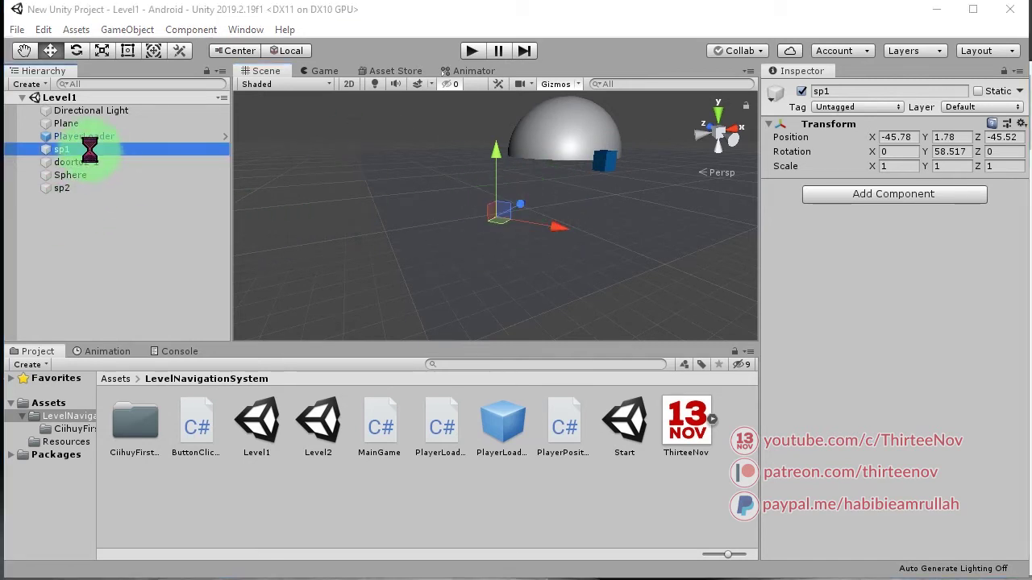
{"action": "mouse_move", "coordinate": [81, 175]}
{"action": "left_mouse_down"}
{"action": "mouse_move", "coordinate": [83, 150]}
{"action": "mouse_move", "coordinate": [66, 161]}
{"action": "left_mouse_up"}
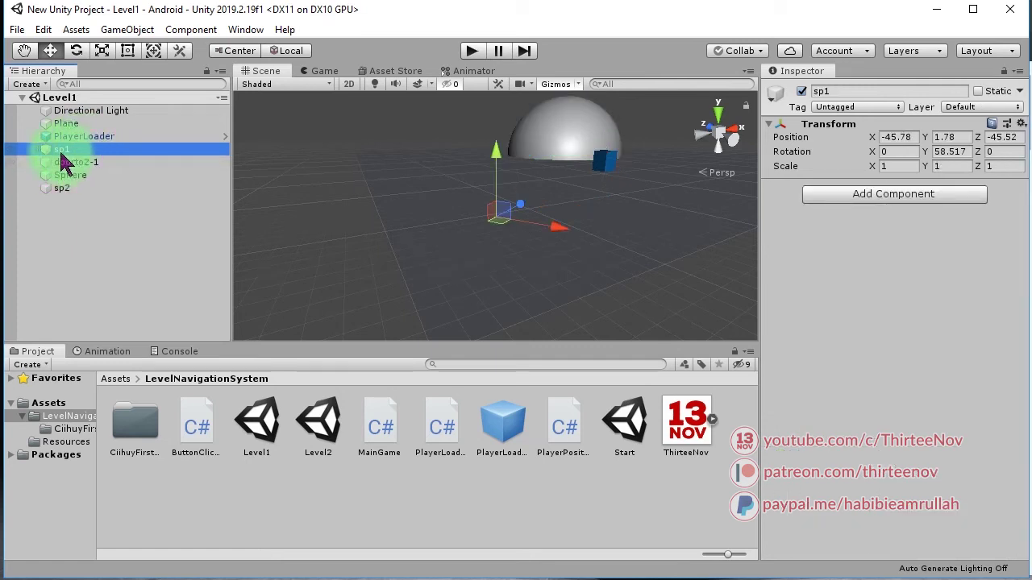
{"action": "left_click", "coordinate": [62, 151]}
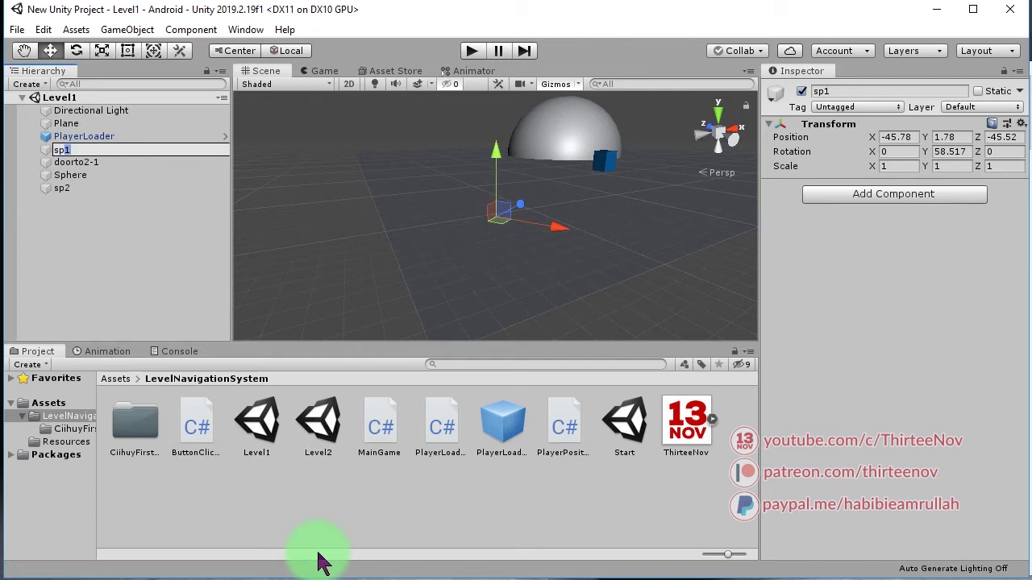
{"action": "key", "text": "Return"}
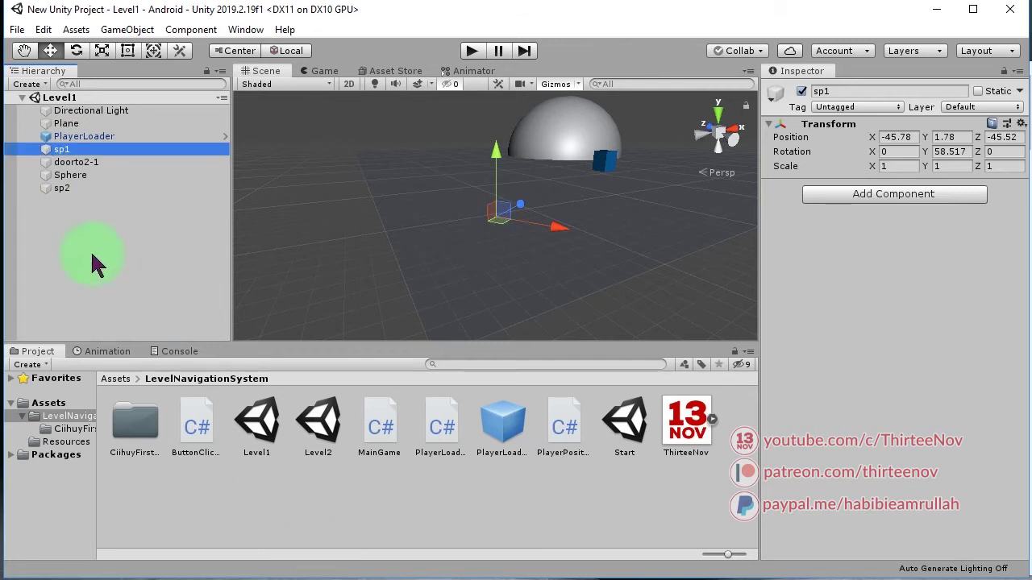
- Reselect sp1, orbit the view around the dome, and select the doorto2-1 door cube
{"action": "left_click", "coordinate": [112, 258]}
{"action": "left_click", "coordinate": [80, 151]}
{"action": "left_click", "coordinate": [472, 241], "text": "alt"}
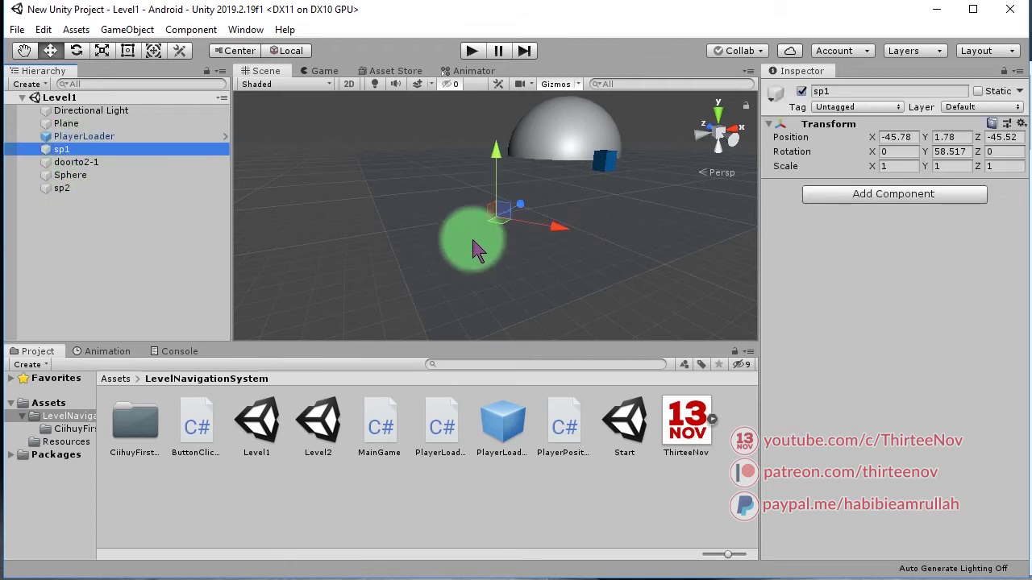
{"action": "left_click_drag", "start_coordinate": [524, 225], "coordinate": [411, 223], "text": "alt"}
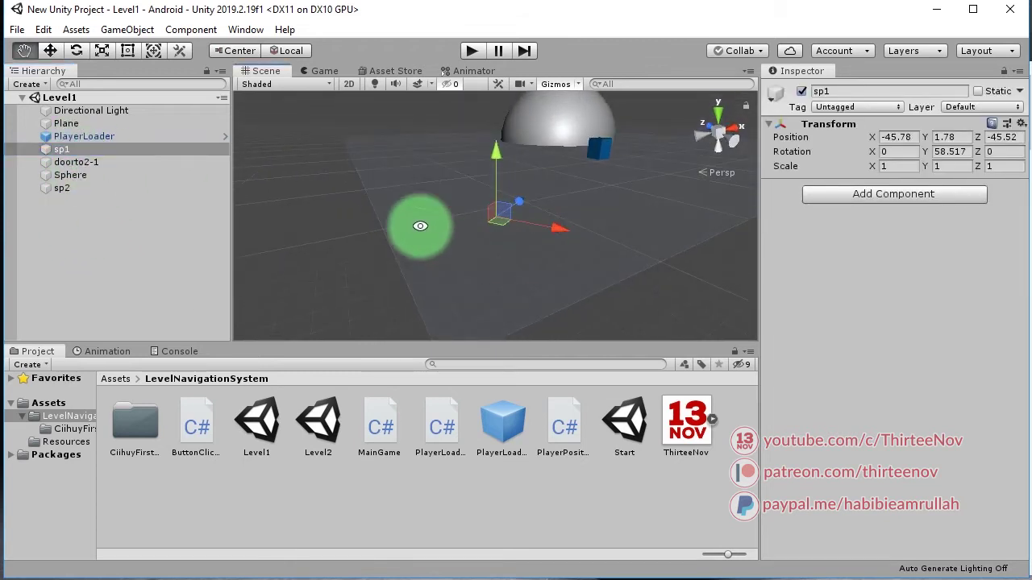
{"action": "left_click", "coordinate": [144, 162]}
{"action": "key", "text": "f"}
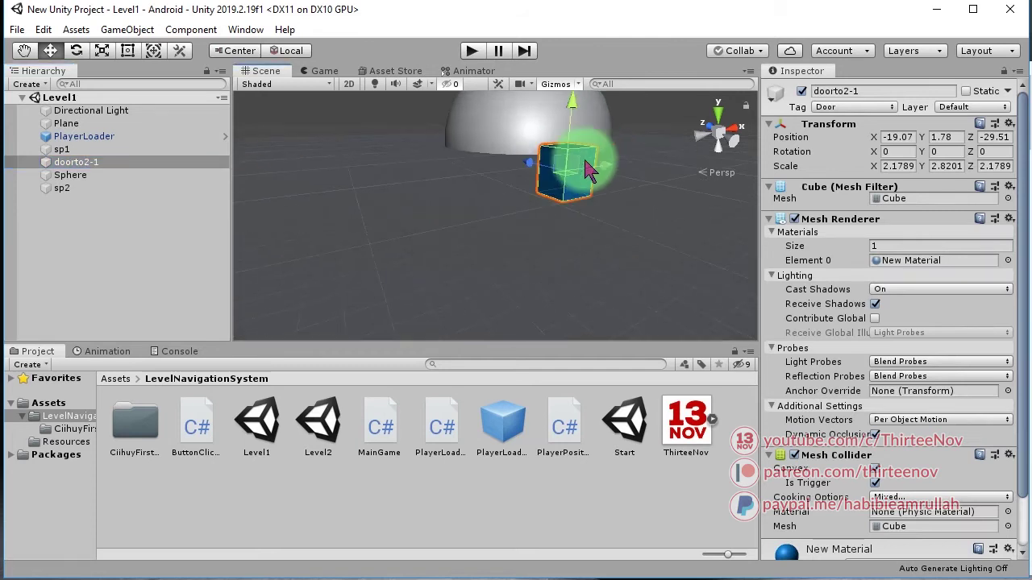
{"action": "left_click_drag", "start_coordinate": [423, 265], "coordinate": [462, 232], "text": "alt"}
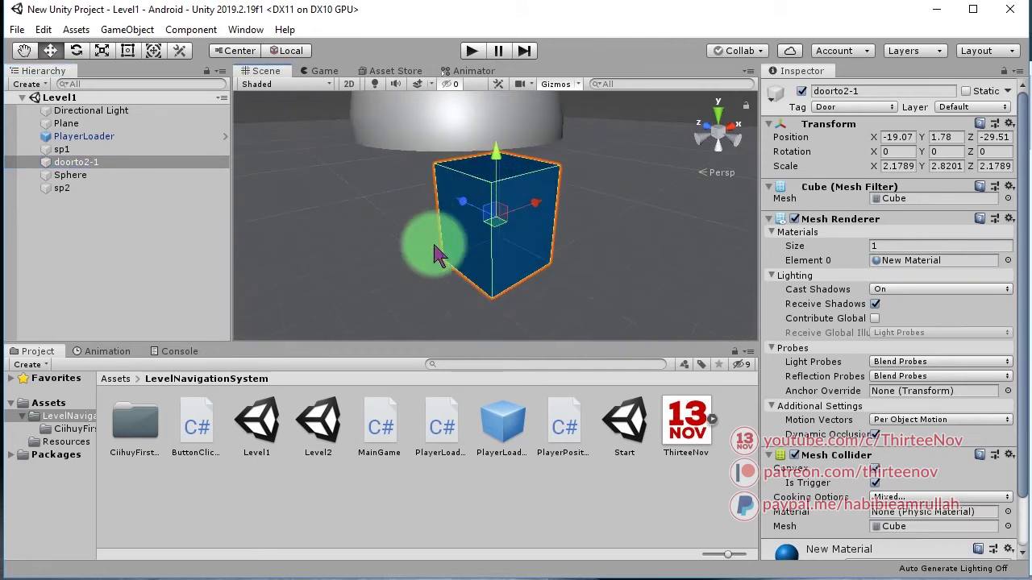
{"action": "left_click", "coordinate": [836, 320]}
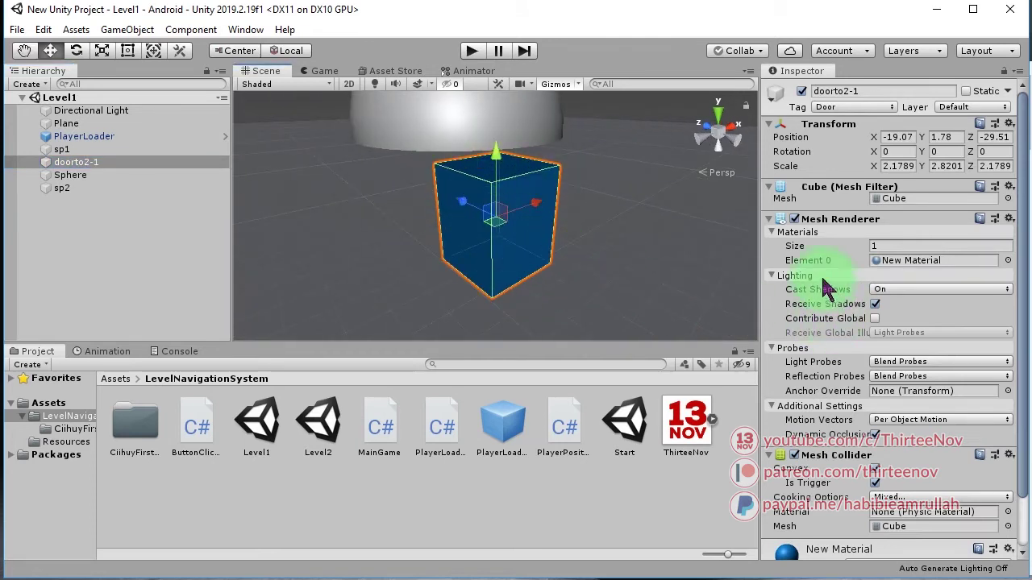
{"action": "scroll", "coordinate": [846, 463], "scroll_direction": "down", "scroll_amount": 2}
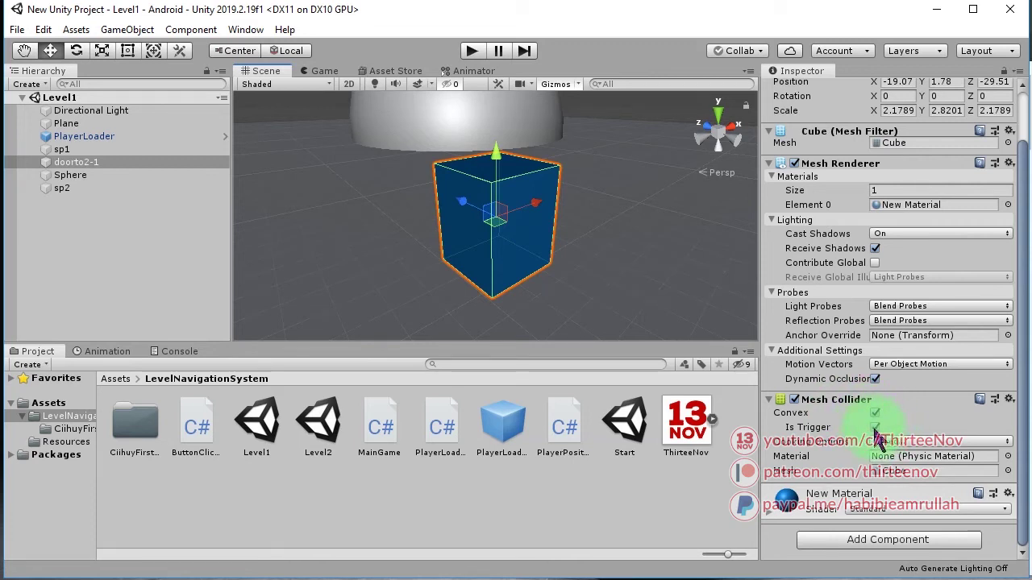
{"action": "scroll", "coordinate": [821, 223], "scroll_direction": "up", "scroll_amount": 2}
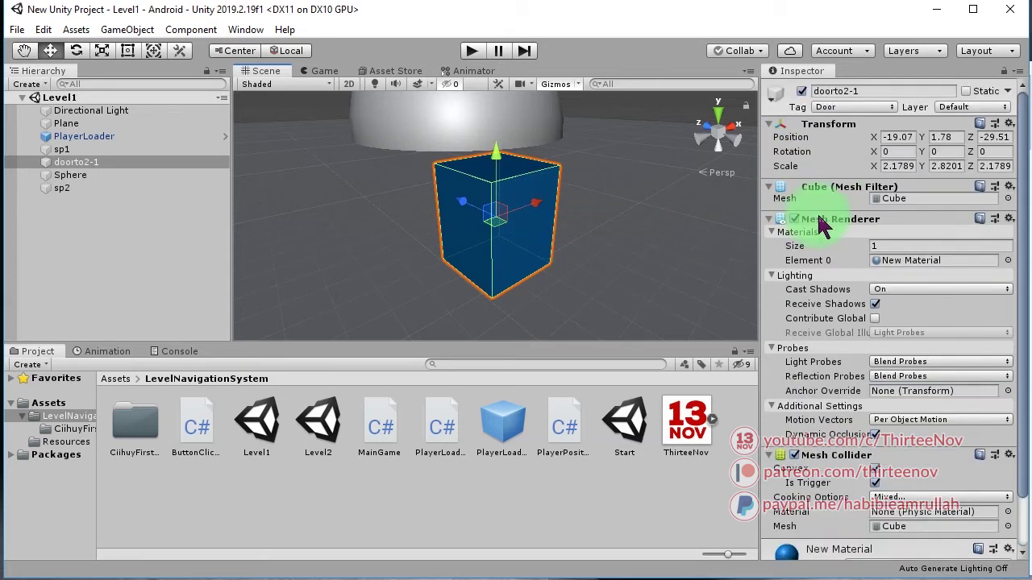
{"action": "left_click", "coordinate": [841, 111]}
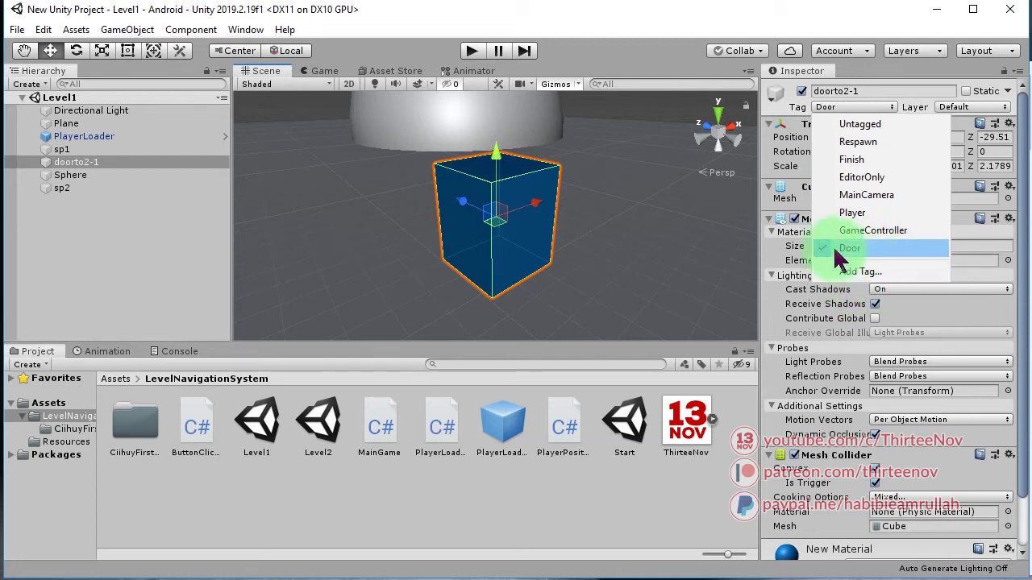
{"action": "left_click", "coordinate": [532, 203]}
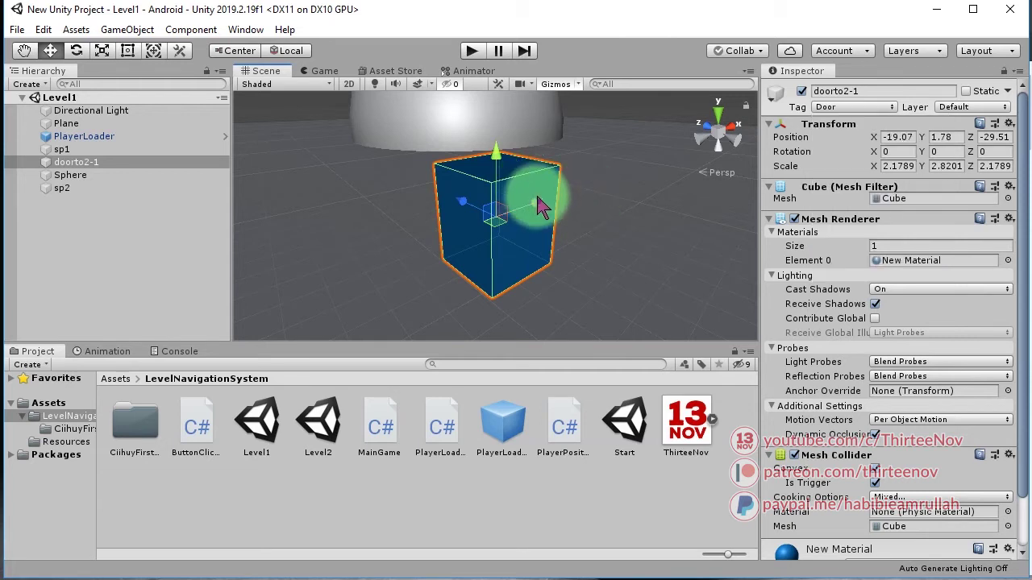
{"action": "left_click", "coordinate": [843, 106]}
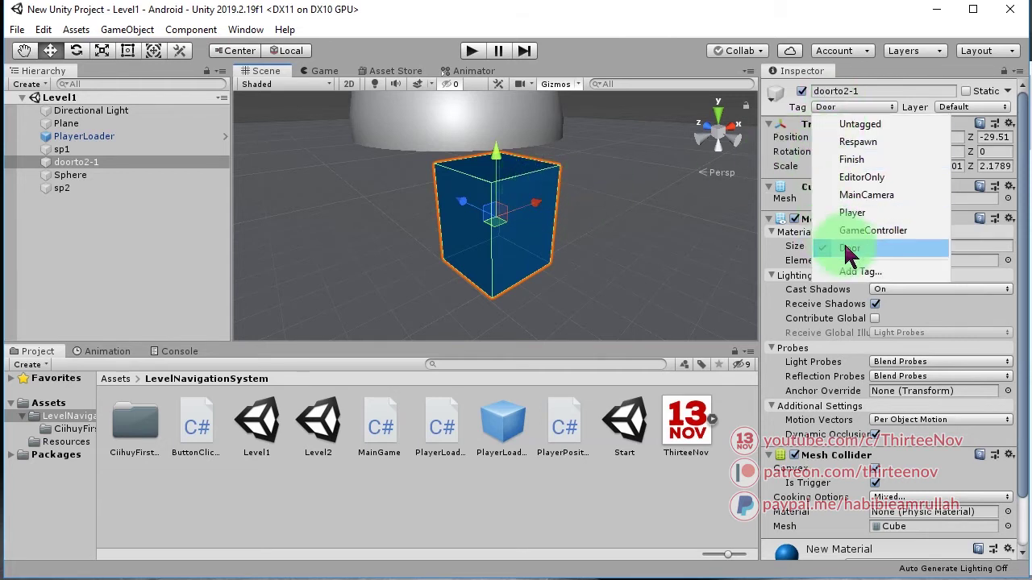
{"action": "left_click", "coordinate": [568, 200]}
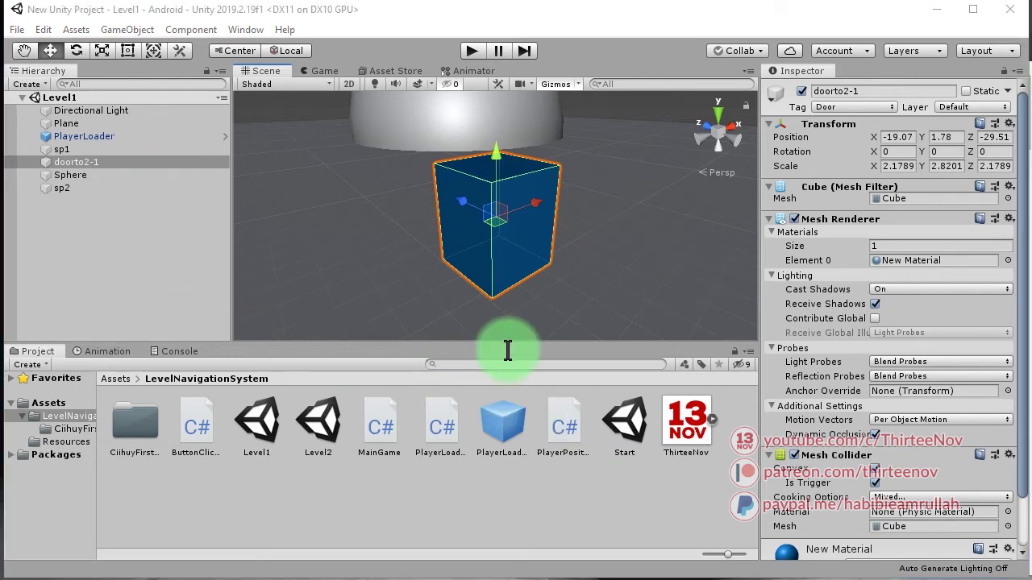
{"action": "left_click", "coordinate": [81, 165]}
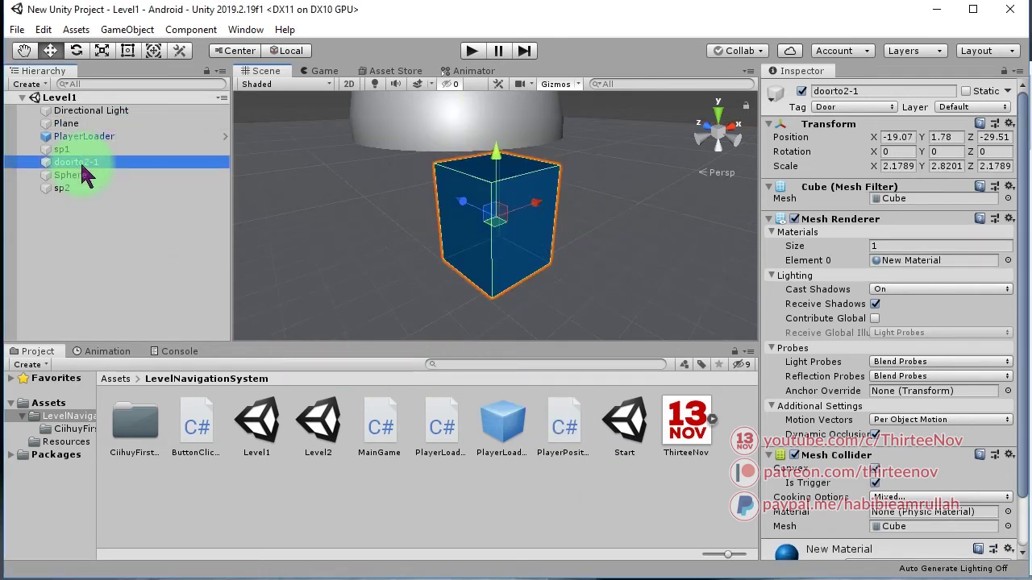
{"action": "left_click", "coordinate": [57, 162]}
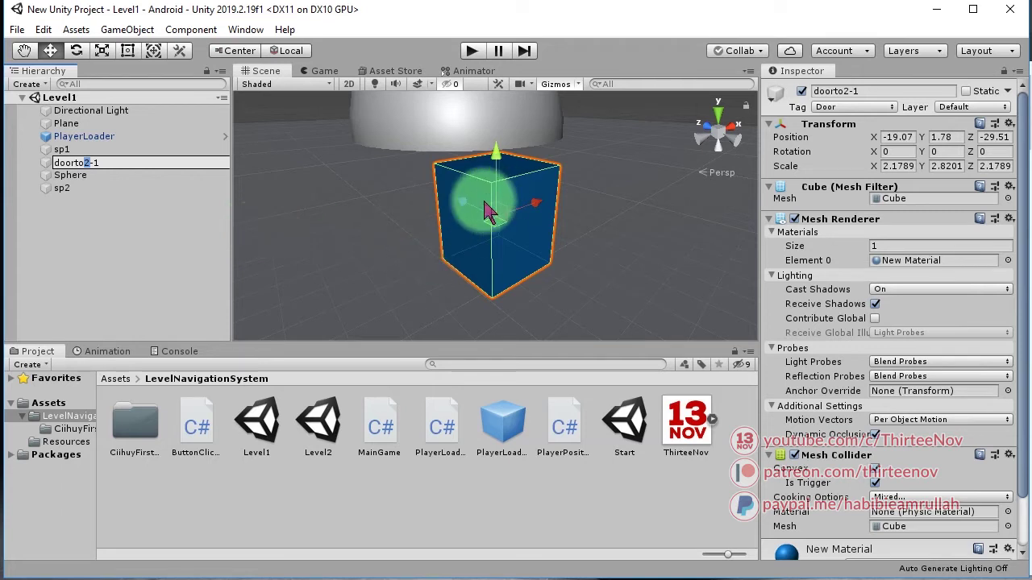
{"action": "left_click", "coordinate": [93, 163]}
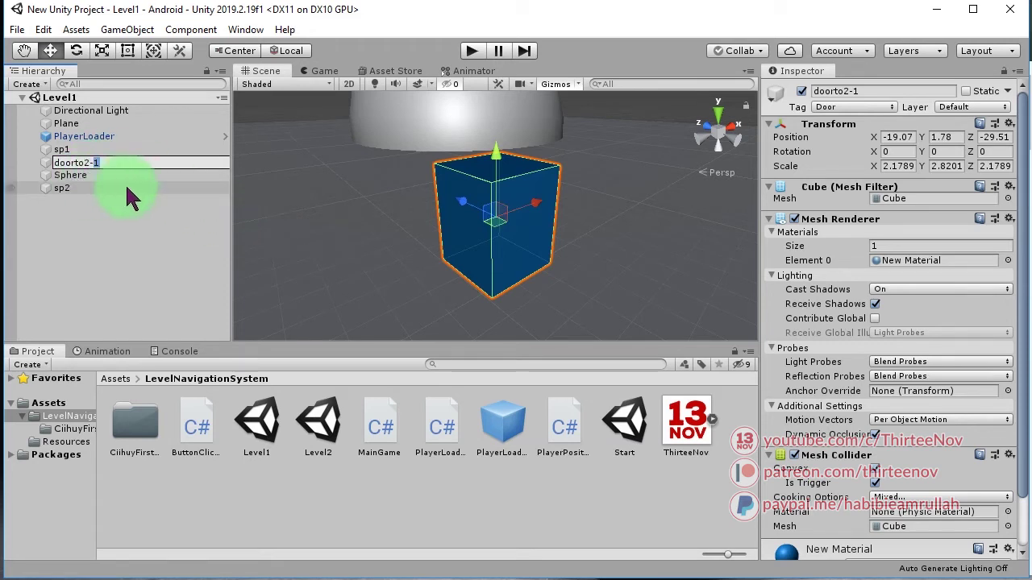
{"action": "left_click", "coordinate": [121, 245]}
{"action": "left_click", "coordinate": [103, 161]}
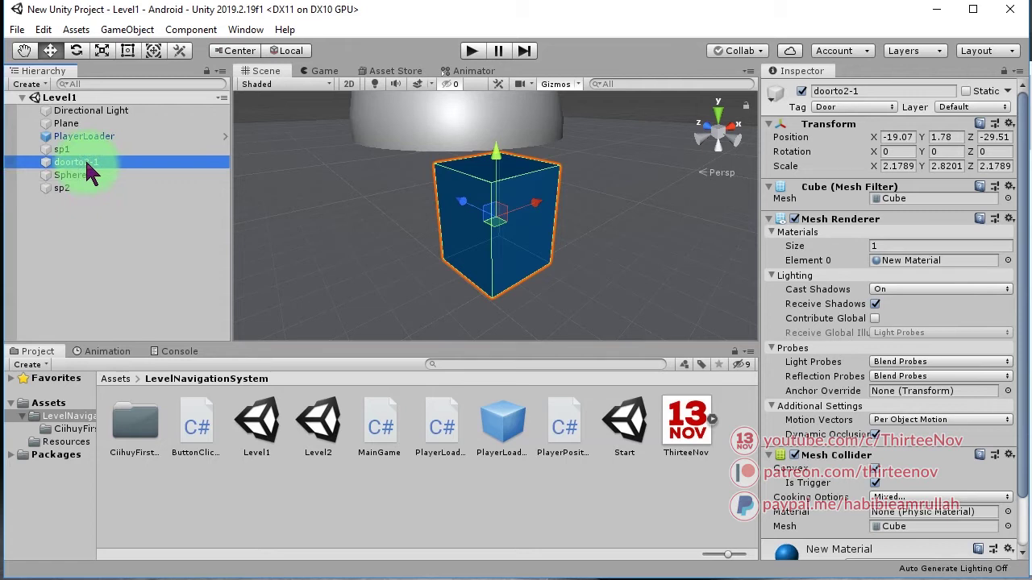
{"action": "left_click", "coordinate": [323, 202]}
{"action": "mouse_move", "coordinate": [93, 167]}
{"action": "left_mouse_down"}
{"action": "mouse_move", "coordinate": [82, 177]}
{"action": "mouse_move", "coordinate": [91, 159]}
{"action": "left_mouse_up"}
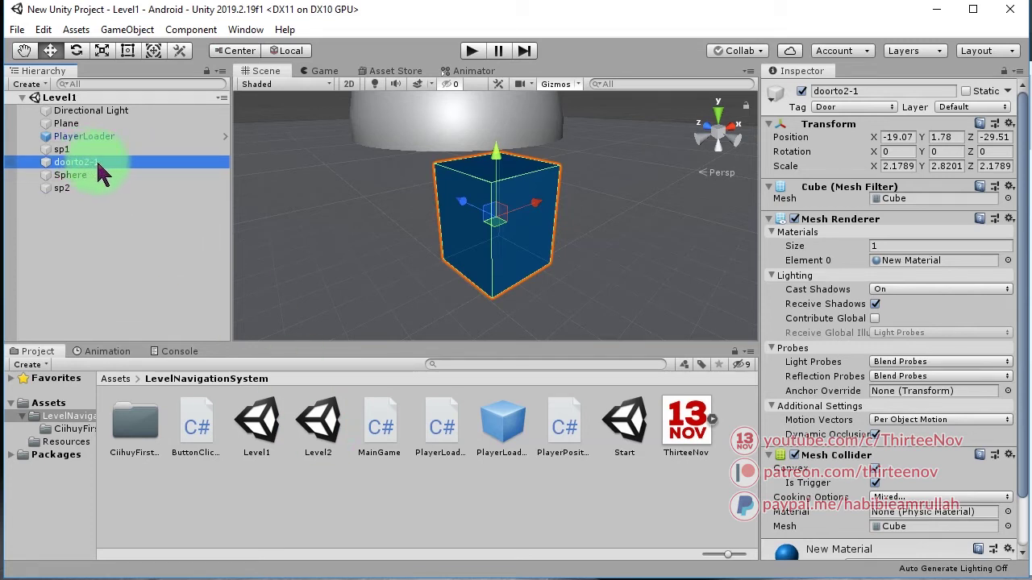
- Open the Level2 scene and frame its sp1 spawn point in the view
{"action": "double_click", "coordinate": [321, 423]}
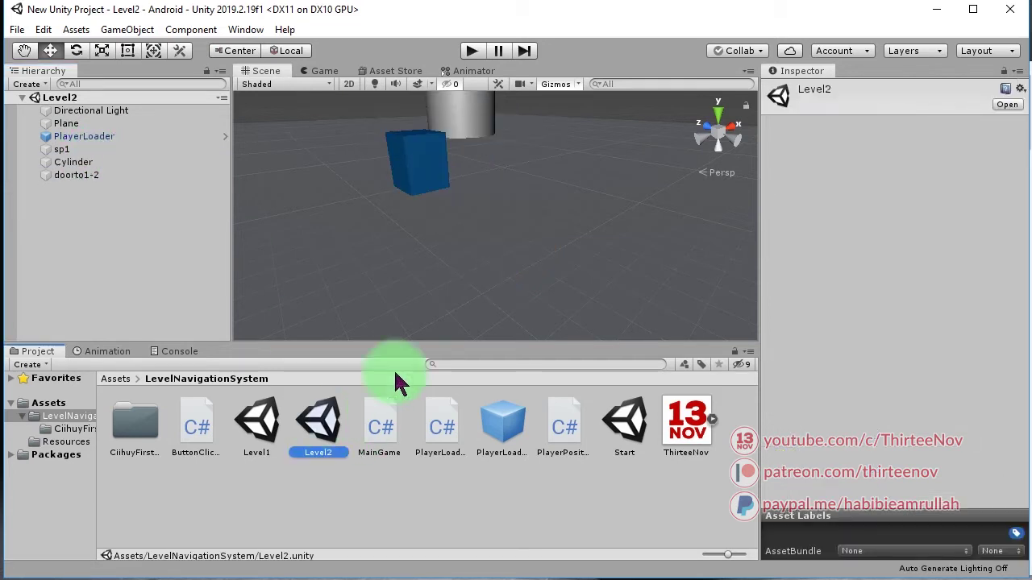
{"action": "left_click", "coordinate": [62, 149]}
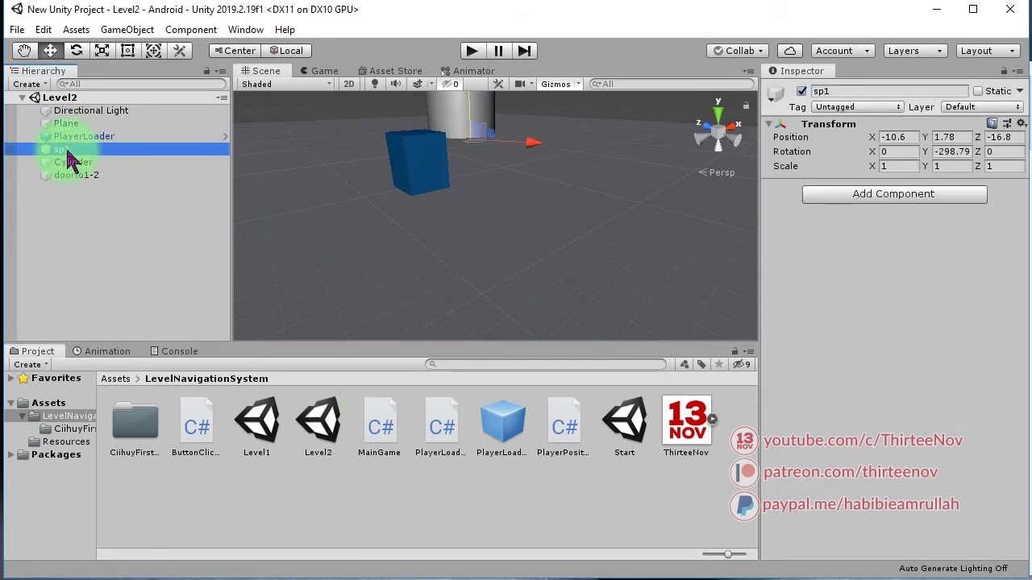
{"action": "key", "text": "f"}
{"action": "mouse_move", "coordinate": [525, 269]}
{"action": "left_mouse_down", "text": "alt"}
{"action": "mouse_move", "coordinate": [393, 299]}
{"action": "mouse_move", "coordinate": [426, 281]}
{"action": "left_mouse_up", "text": "alt"}
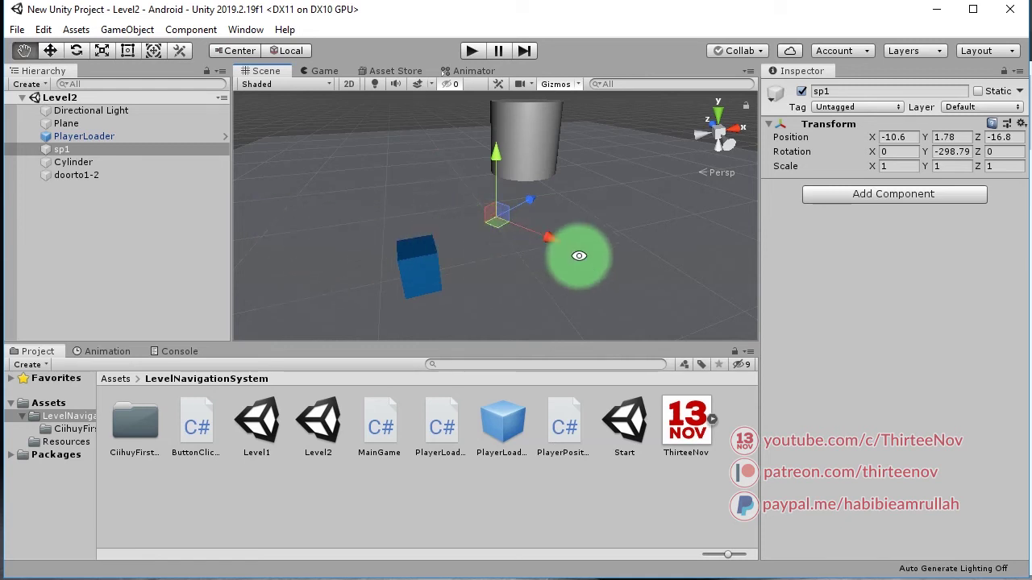
{"action": "left_click_drag", "start_coordinate": [581, 253], "coordinate": [497, 241], "text": "alt"}
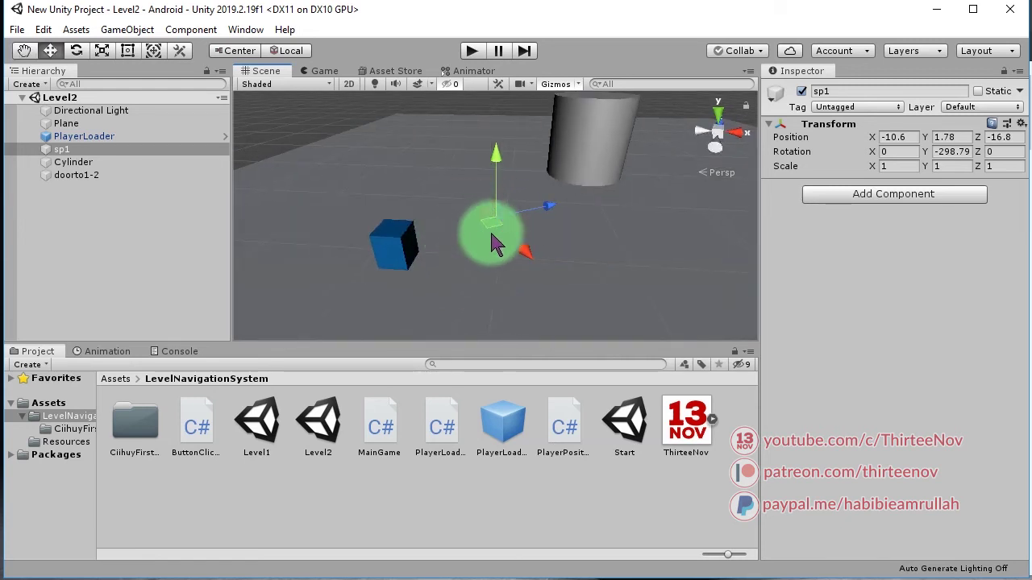
{"action": "scroll", "coordinate": [488, 237], "scroll_direction": "down", "scroll_amount": 3}
{"action": "scroll", "coordinate": [507, 260], "scroll_direction": "down", "scroll_amount": 3}
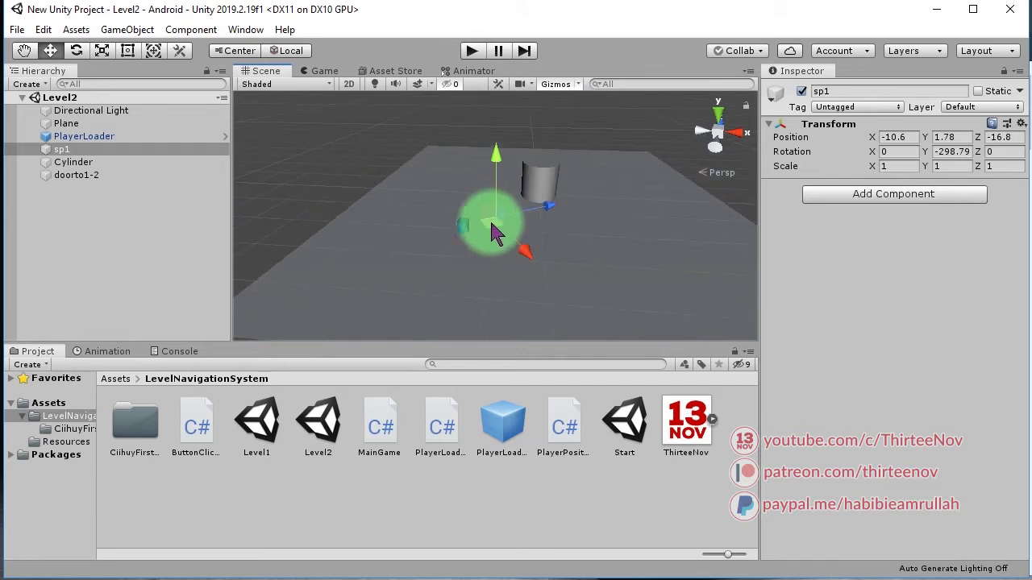
- Move sp1 onto the top of the cylinder, at about -0.19, 11.22, 0.46
{"action": "mouse_move", "coordinate": [518, 229]}
{"action": "left_mouse_down"}
{"action": "mouse_move", "coordinate": [537, 192]}
{"action": "mouse_move", "coordinate": [543, 277]}
{"action": "mouse_move", "coordinate": [511, 278]}
{"action": "left_mouse_up"}
{"action": "mouse_move", "coordinate": [511, 279]}
{"action": "left_mouse_down"}
{"action": "mouse_move", "coordinate": [516, 85]}
{"action": "mouse_move", "coordinate": [506, 103]}
{"action": "mouse_move", "coordinate": [526, 233]}
{"action": "left_mouse_up"}
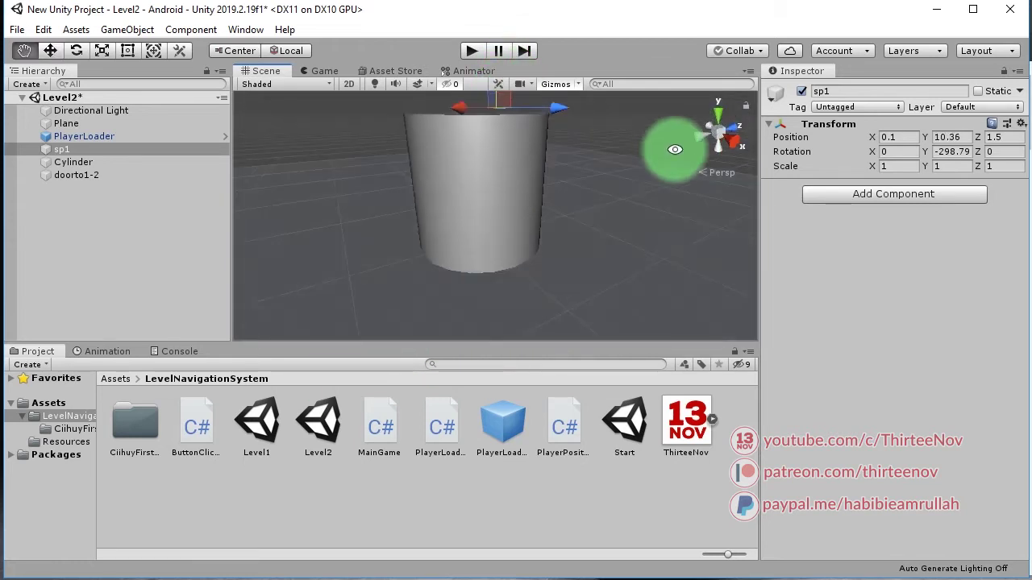
{"action": "right_click_drag", "start_coordinate": [526, 233], "coordinate": [492, 117], "text": "alt"}
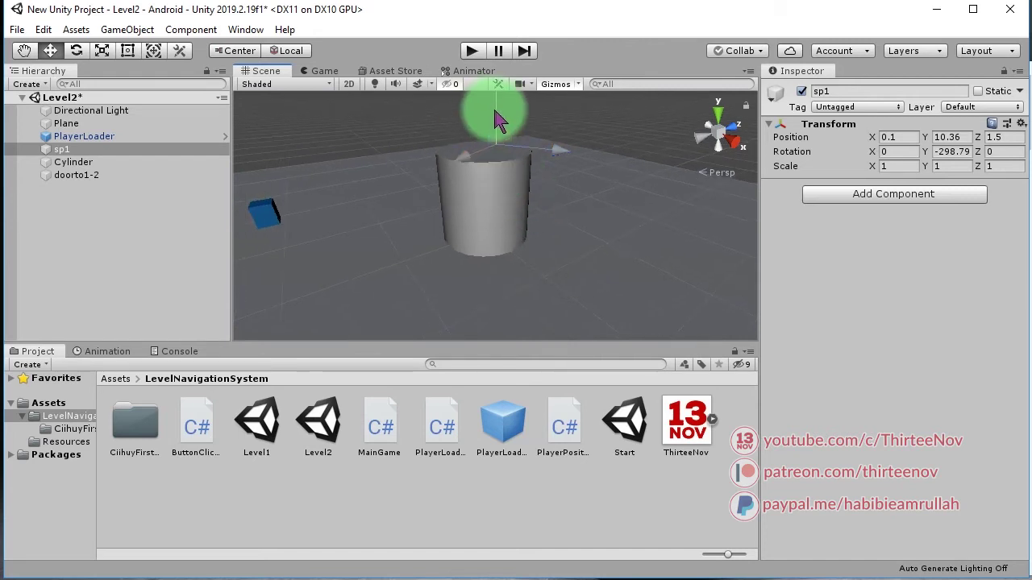
{"action": "left_click_drag", "start_coordinate": [497, 113], "coordinate": [502, 145]}
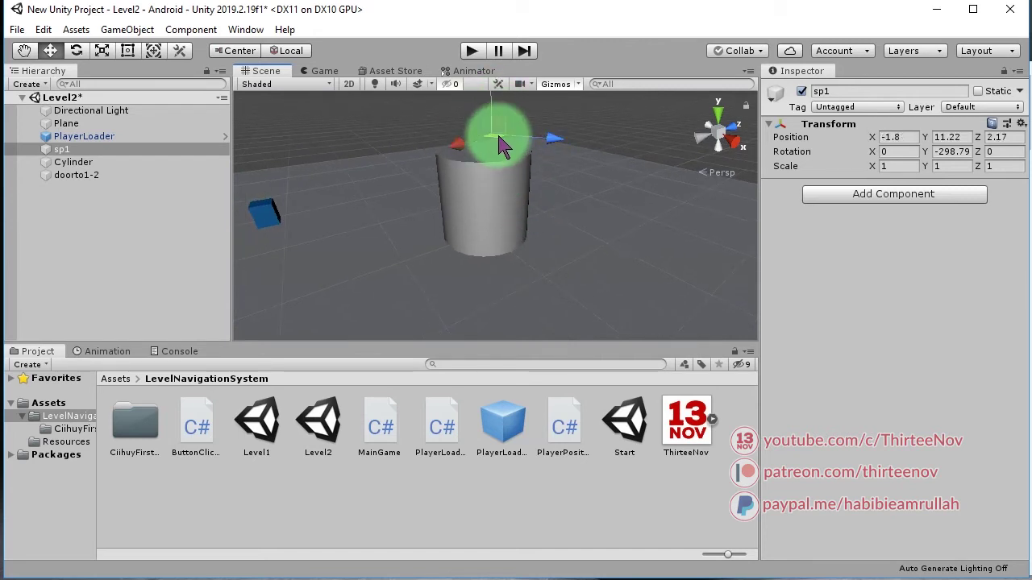
{"action": "left_click_drag", "start_coordinate": [476, 210], "coordinate": [323, 376], "text": "alt"}
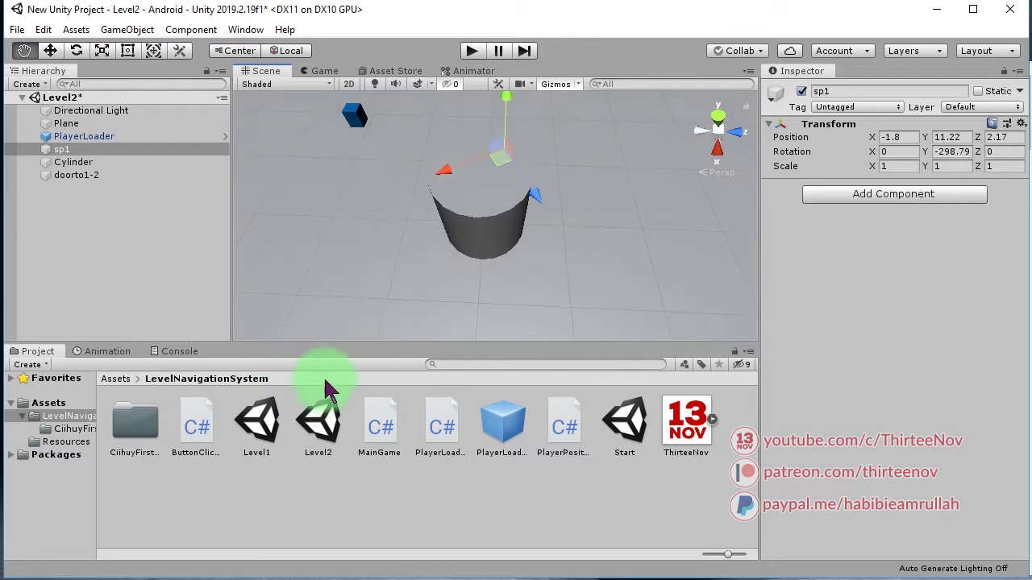
{"action": "left_click", "coordinate": [501, 168]}
{"action": "mouse_move", "coordinate": [490, 178]}
{"action": "left_mouse_down"}
{"action": "mouse_move", "coordinate": [481, 179]}
{"action": "mouse_move", "coordinate": [642, 149]}
{"action": "mouse_move", "coordinate": [610, 214]}
{"action": "left_mouse_up"}
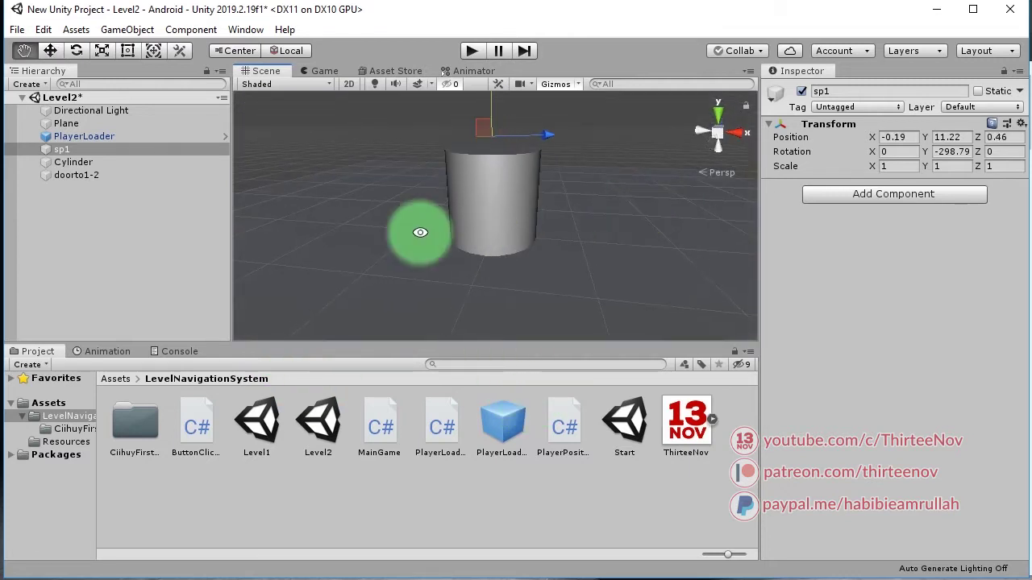
{"action": "left_click_drag", "start_coordinate": [387, 266], "coordinate": [644, 246], "text": "alt"}
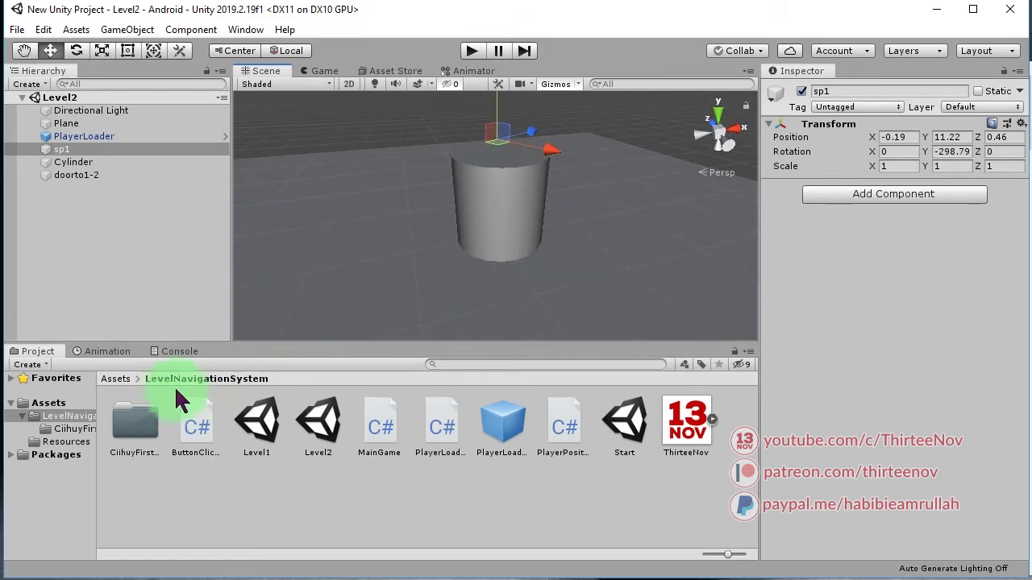
- Open the Start scene, enter Play mode and press the in-game Start button to load Level1
{"action": "left_click", "coordinate": [598, 473]}
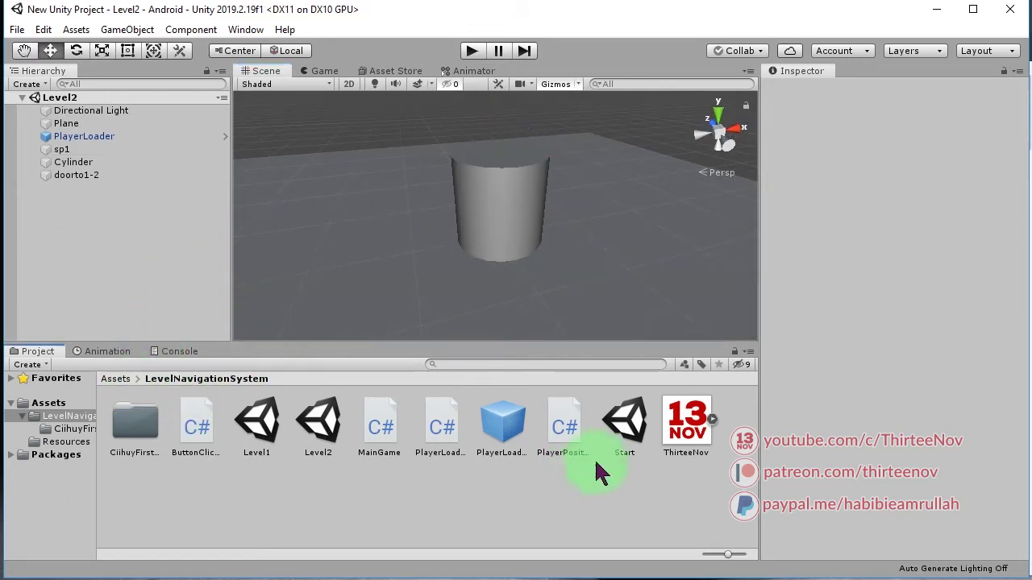
{"action": "double_click", "coordinate": [624, 427]}
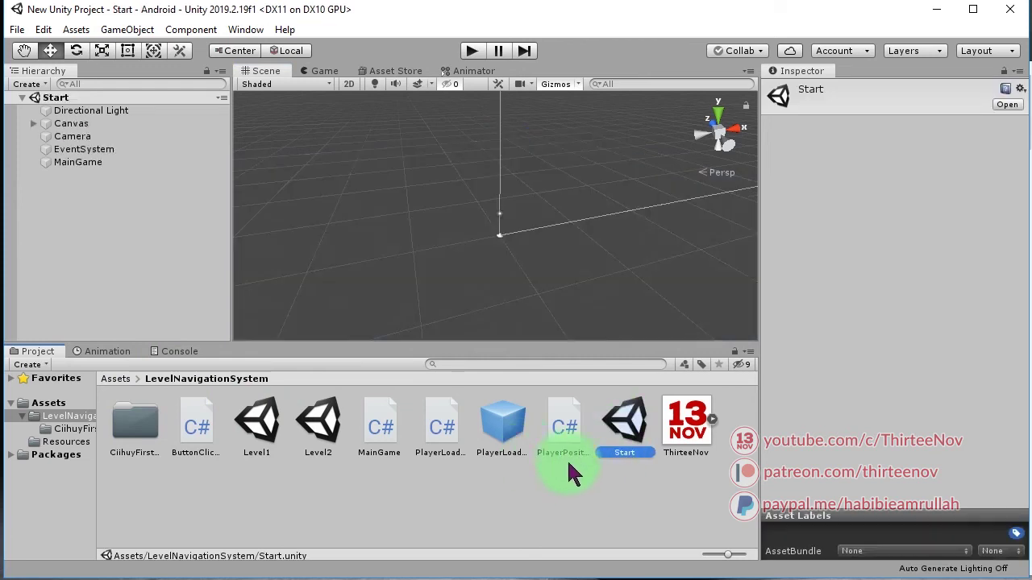
{"action": "left_click", "coordinate": [470, 50]}
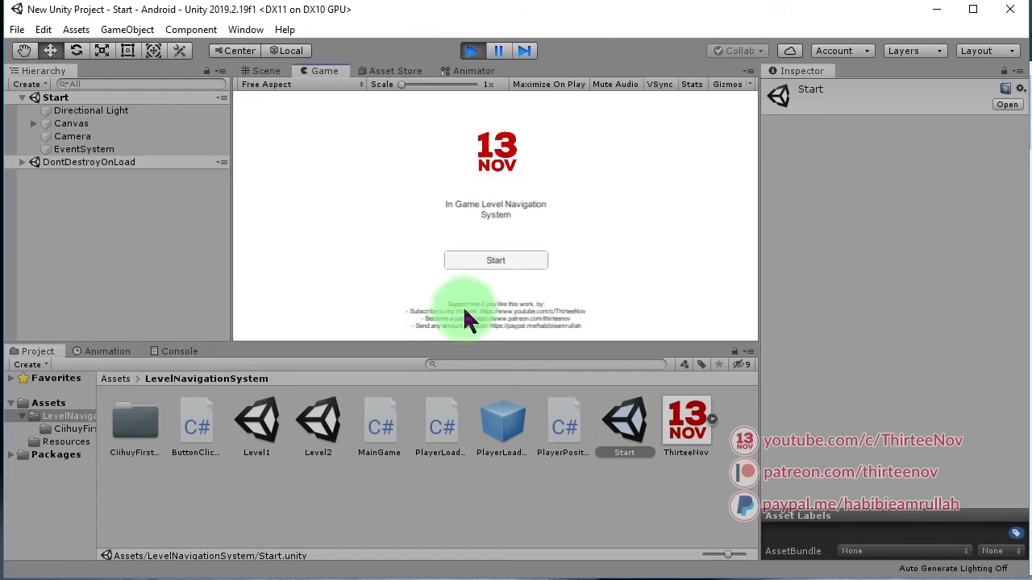
{"action": "left_click", "coordinate": [488, 261]}
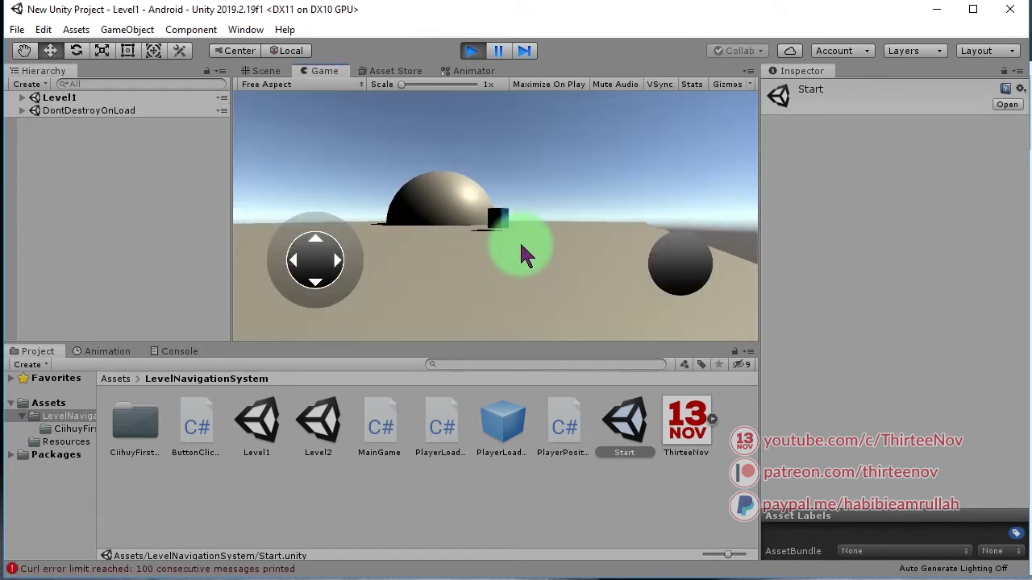
- Walk and jump the player through the Level1 door into Level2 and look around
{"action": "mouse_move", "coordinate": [517, 263]}
{"action": "left_mouse_down"}
{"action": "mouse_move", "coordinate": [523, 219]}
{"action": "mouse_move", "coordinate": [509, 188]}
{"action": "mouse_move", "coordinate": [468, 303]}
{"action": "mouse_move", "coordinate": [494, 308]}
{"action": "left_mouse_up"}
{"action": "mouse_move", "coordinate": [508, 247]}
{"action": "left_mouse_down"}
{"action": "mouse_move", "coordinate": [475, 313]}
{"action": "mouse_move", "coordinate": [360, 239]}
{"action": "mouse_move", "coordinate": [552, 249]}
{"action": "mouse_move", "coordinate": [589, 233]}
{"action": "left_mouse_up"}
{"action": "left_click", "coordinate": [679, 264]}
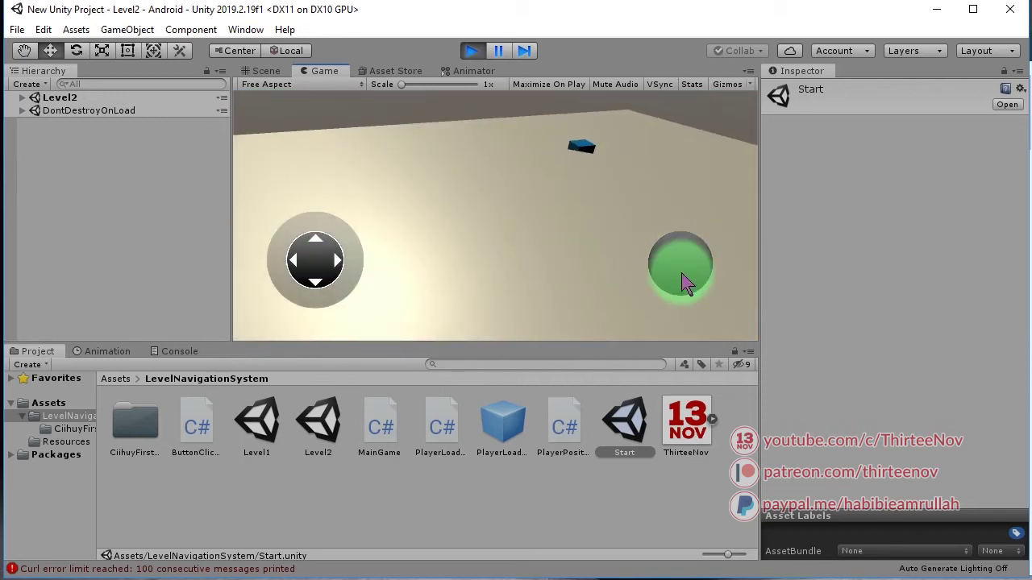
{"action": "mouse_move", "coordinate": [679, 263]}
{"action": "left_mouse_down"}
{"action": "mouse_move", "coordinate": [524, 235]}
{"action": "mouse_move", "coordinate": [536, 245]}
{"action": "mouse_move", "coordinate": [632, 208]}
{"action": "left_mouse_up"}
{"action": "left_click_drag", "start_coordinate": [563, 192], "coordinate": [506, 224]}
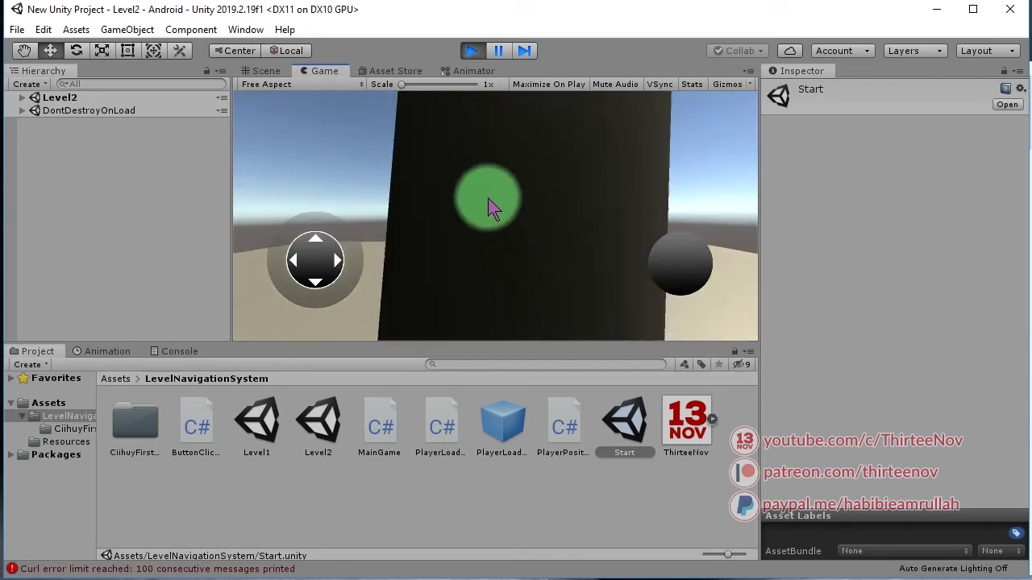
{"action": "mouse_move", "coordinate": [505, 224]}
{"action": "left_mouse_down"}
{"action": "mouse_move", "coordinate": [484, 246]}
{"action": "mouse_move", "coordinate": [506, 244]}
{"action": "mouse_move", "coordinate": [502, 220]}
{"action": "mouse_move", "coordinate": [519, 195]}
{"action": "mouse_move", "coordinate": [546, 207]}
{"action": "mouse_move", "coordinate": [489, 147]}
{"action": "mouse_move", "coordinate": [496, 231]}
{"action": "mouse_move", "coordinate": [465, 250]}
{"action": "mouse_move", "coordinate": [516, 241]}
{"action": "mouse_move", "coordinate": [453, 248]}
{"action": "mouse_move", "coordinate": [665, 239]}
{"action": "mouse_move", "coordinate": [559, 218]}
{"action": "mouse_move", "coordinate": [581, 210]}
{"action": "mouse_move", "coordinate": [531, 251]}
{"action": "mouse_move", "coordinate": [557, 239]}
{"action": "mouse_move", "coordinate": [554, 257]}
{"action": "mouse_move", "coordinate": [534, 212]}
{"action": "mouse_move", "coordinate": [417, 228]}
{"action": "mouse_move", "coordinate": [519, 238]}
{"action": "mouse_move", "coordinate": [490, 233]}
{"action": "mouse_move", "coordinate": [481, 217]}
{"action": "mouse_move", "coordinate": [534, 245]}
{"action": "mouse_move", "coordinate": [546, 288]}
{"action": "mouse_move", "coordinate": [599, 260]}
{"action": "mouse_move", "coordinate": [500, 295]}
{"action": "mouse_move", "coordinate": [543, 291]}
{"action": "mouse_move", "coordinate": [507, 299]}
{"action": "mouse_move", "coordinate": [334, 180]}
{"action": "left_mouse_up"}
- Frame the spawned FPS-Player atop Level2's cylinder in the Scene view, then stop the game
{"action": "left_click", "coordinate": [263, 72]}
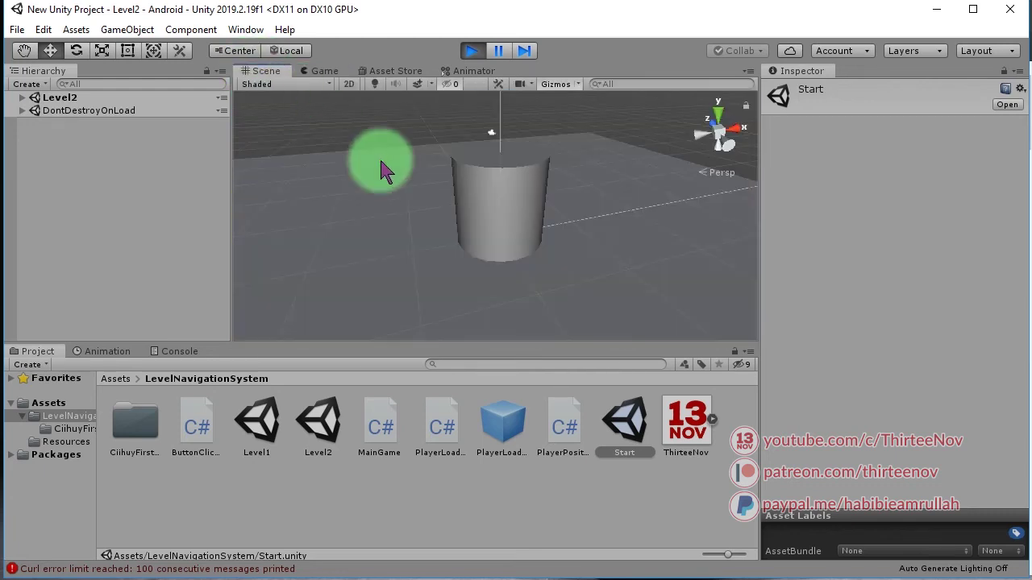
{"action": "mouse_move", "coordinate": [467, 223]}
{"action": "left_mouse_down"}
{"action": "mouse_move", "coordinate": [594, 168]}
{"action": "mouse_move", "coordinate": [504, 208]}
{"action": "left_mouse_up"}
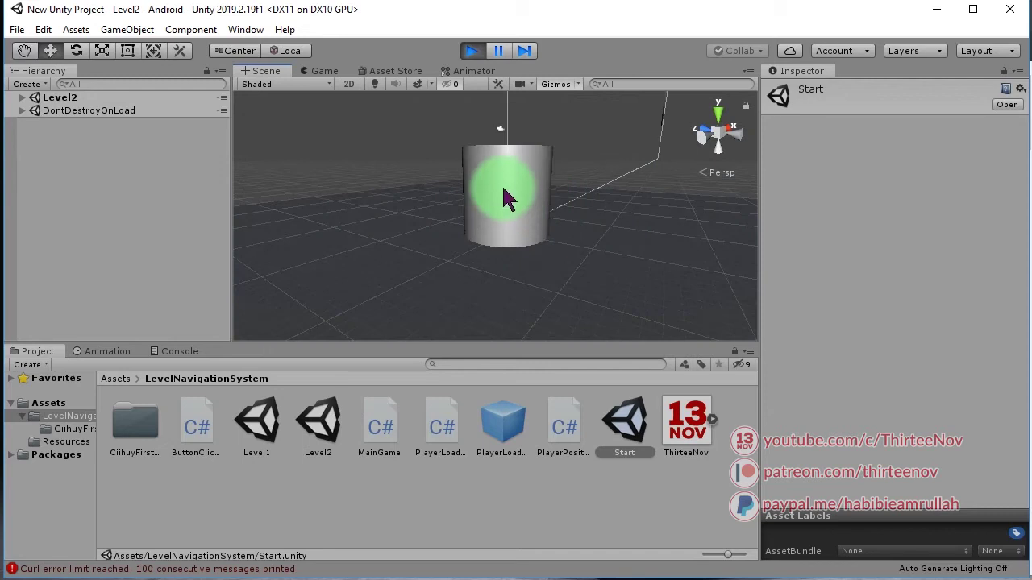
{"action": "left_click", "coordinate": [503, 193]}
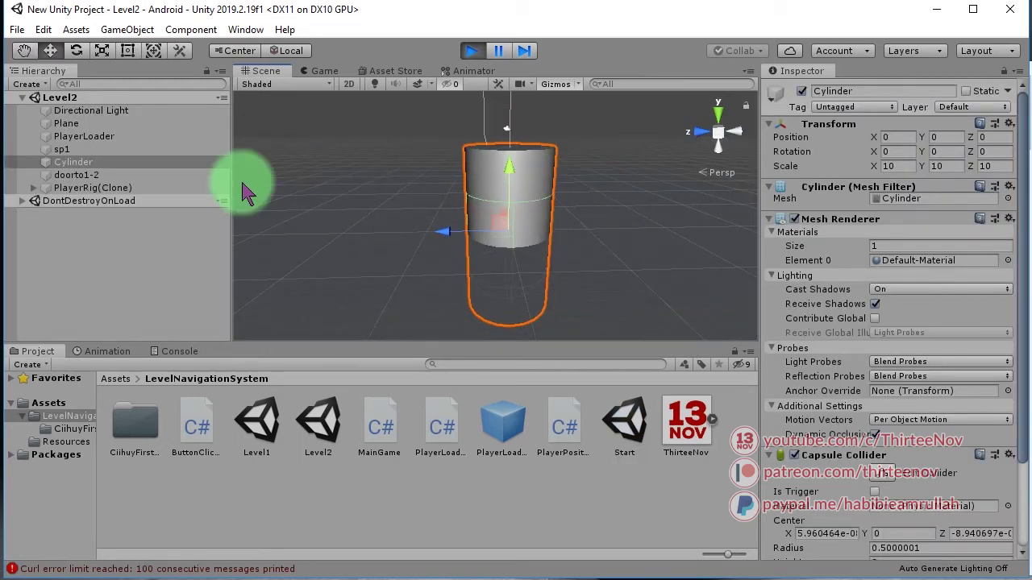
{"action": "left_click", "coordinate": [33, 188]}
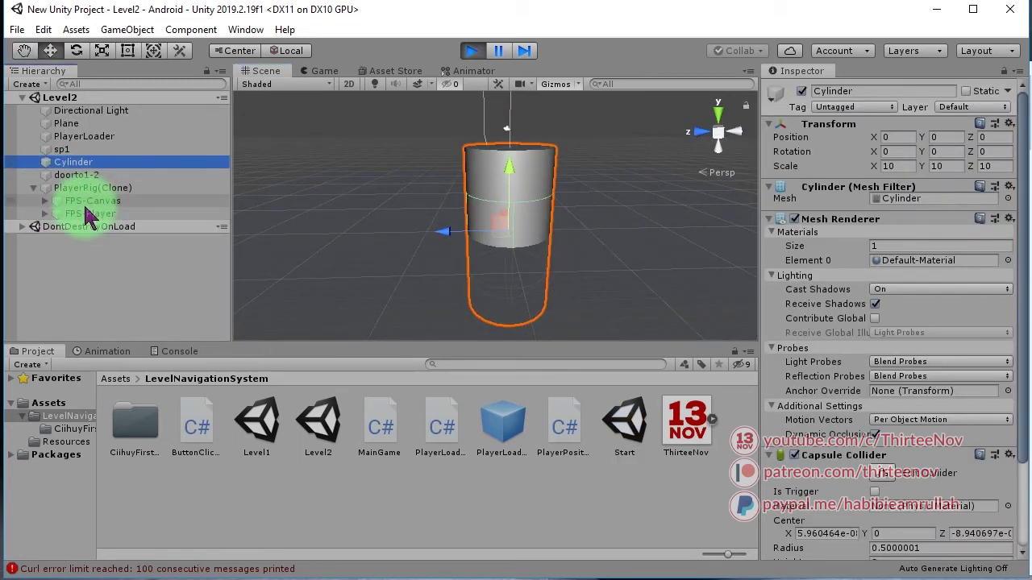
{"action": "left_click", "coordinate": [87, 202]}
{"action": "left_click", "coordinate": [88, 213]}
{"action": "key", "text": "f"}
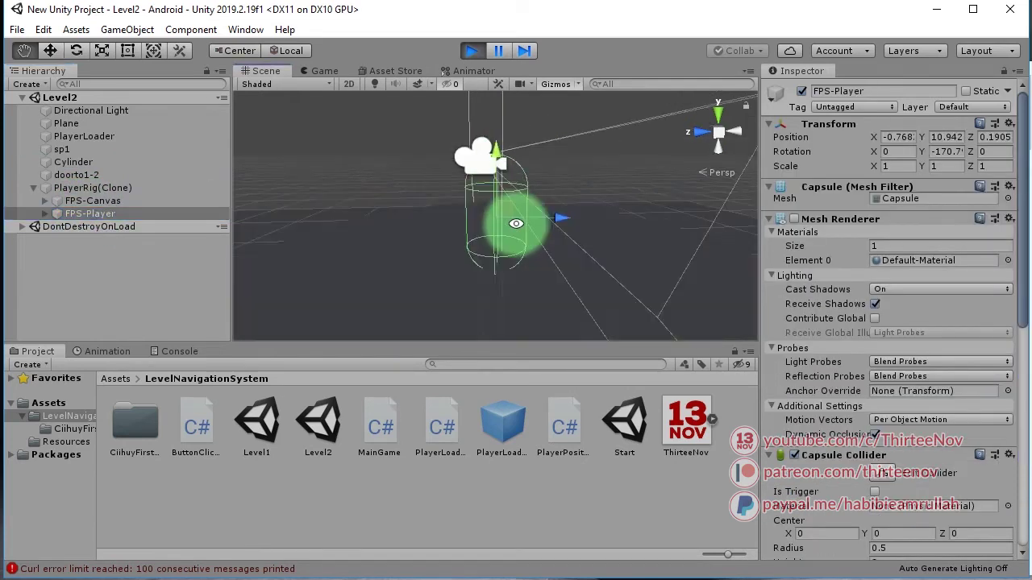
{"action": "left_click_drag", "start_coordinate": [516, 223], "coordinate": [538, 265], "text": "alt"}
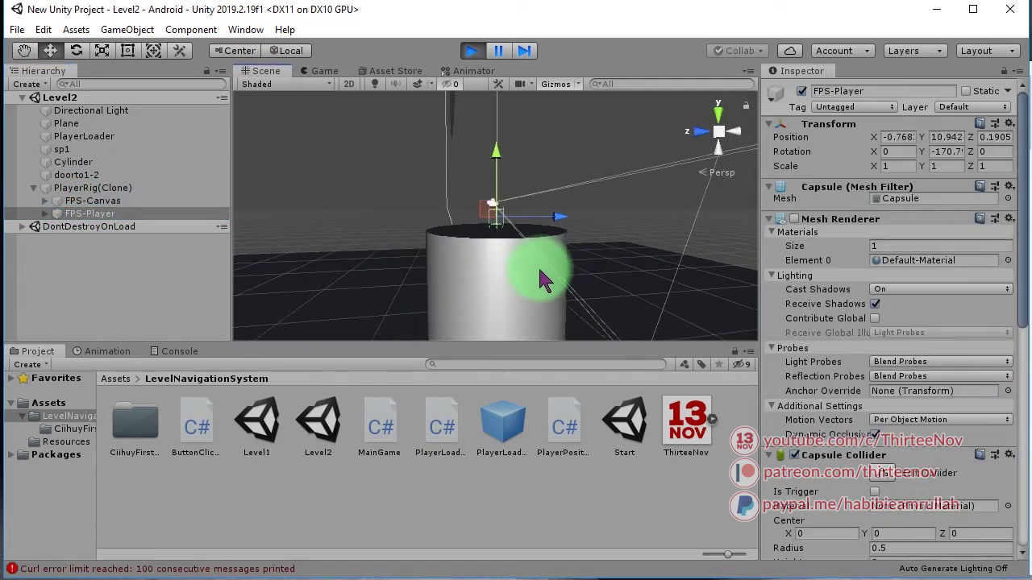
{"action": "key", "text": "ctrl+p"}
{"action": "left_click", "coordinate": [464, 494]}
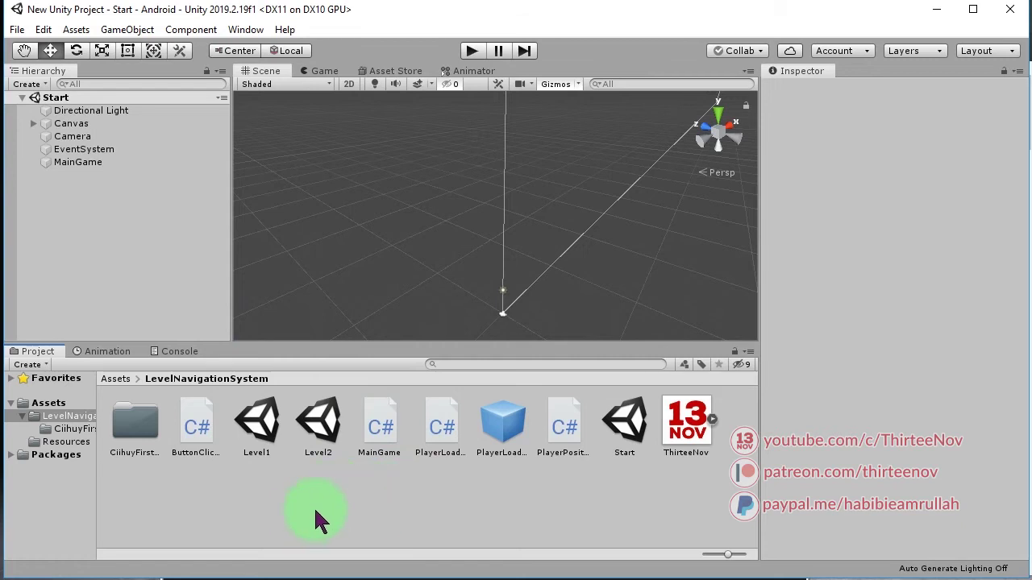
- Create a new scene asset named Level3 in the Project folder
{"action": "right_click", "coordinate": [405, 515]}
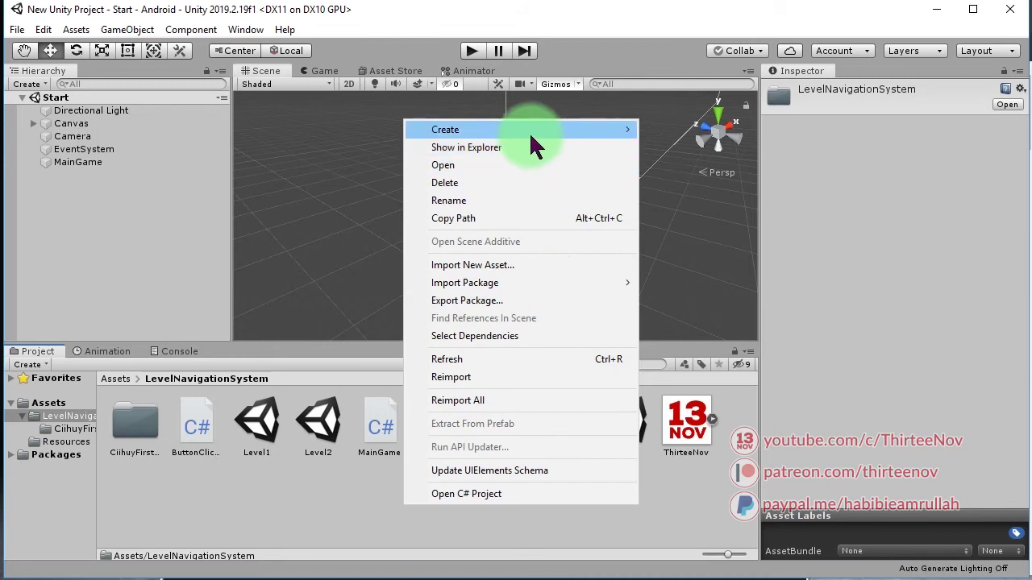
{"action": "mouse_move", "coordinate": [530, 131]}
{"action": "left_click", "coordinate": [703, 245]}
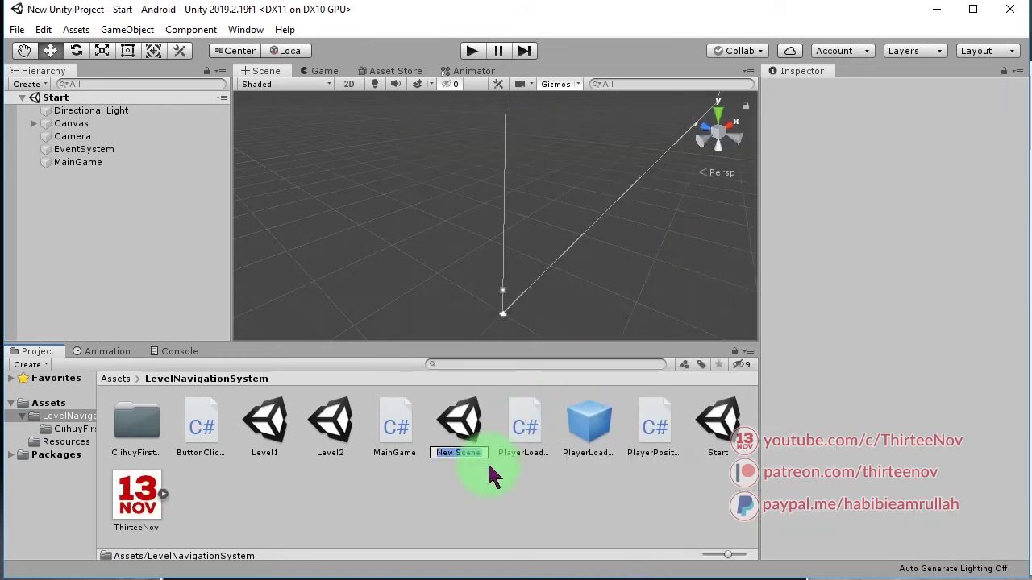
{"action": "type", "text": "Level3"}
{"action": "key", "text": "Return"}
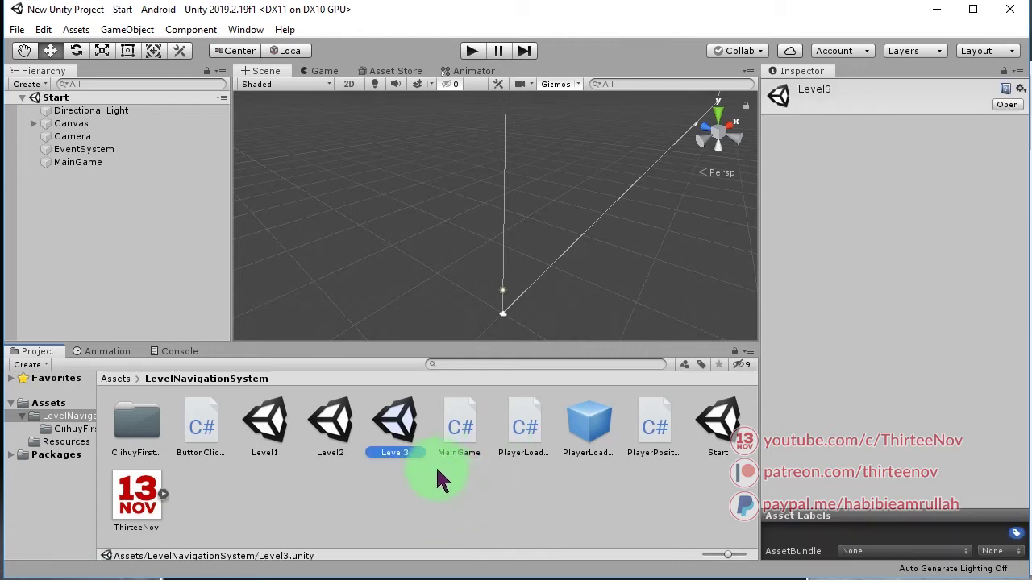
- Open Level3, delete its Main Camera, and save the scene
{"action": "double_click", "coordinate": [407, 428]}
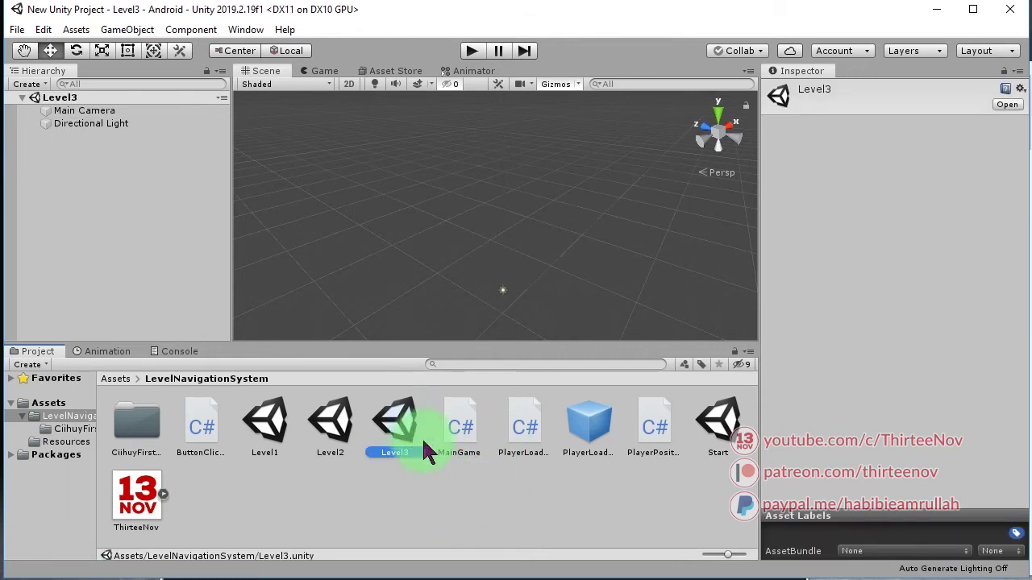
{"action": "left_click", "coordinate": [91, 112]}
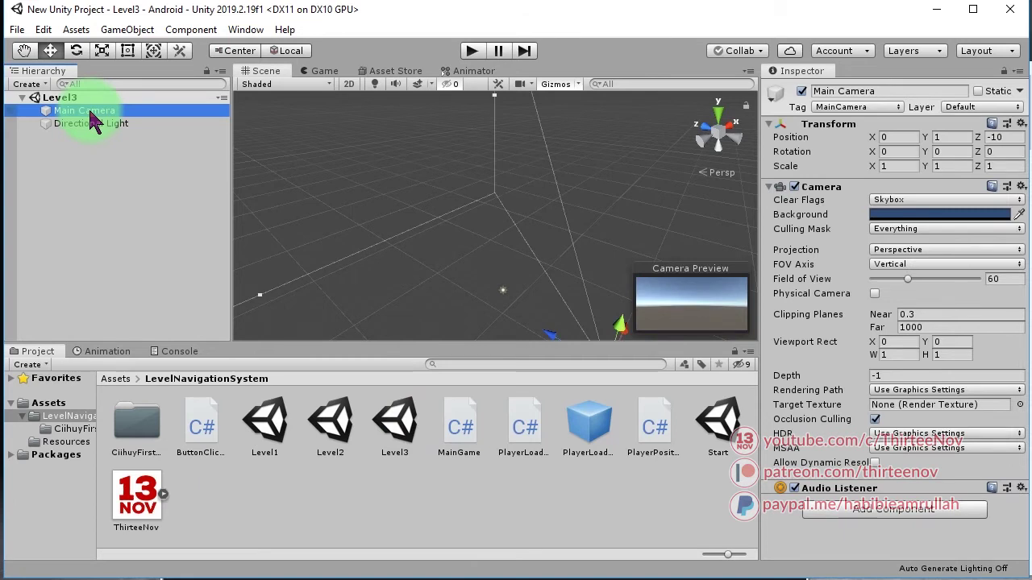
{"action": "key", "text": "Delete"}
{"action": "key", "text": "ctrl+s"}
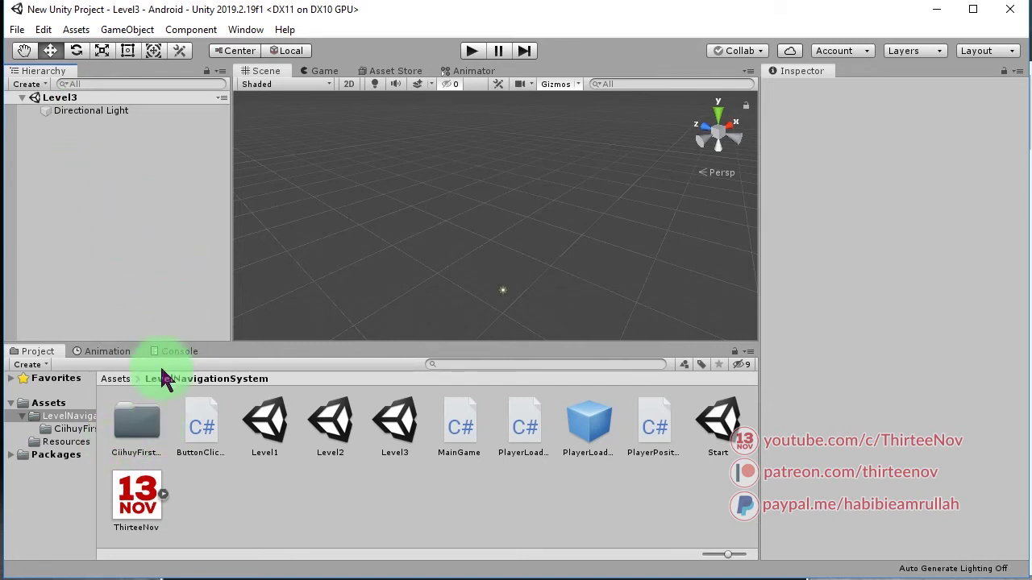
- Check the PlayerRig prefab in Resources, then open LevelNavigationSystem and select the Level3 scene
{"action": "left_click", "coordinate": [117, 381]}
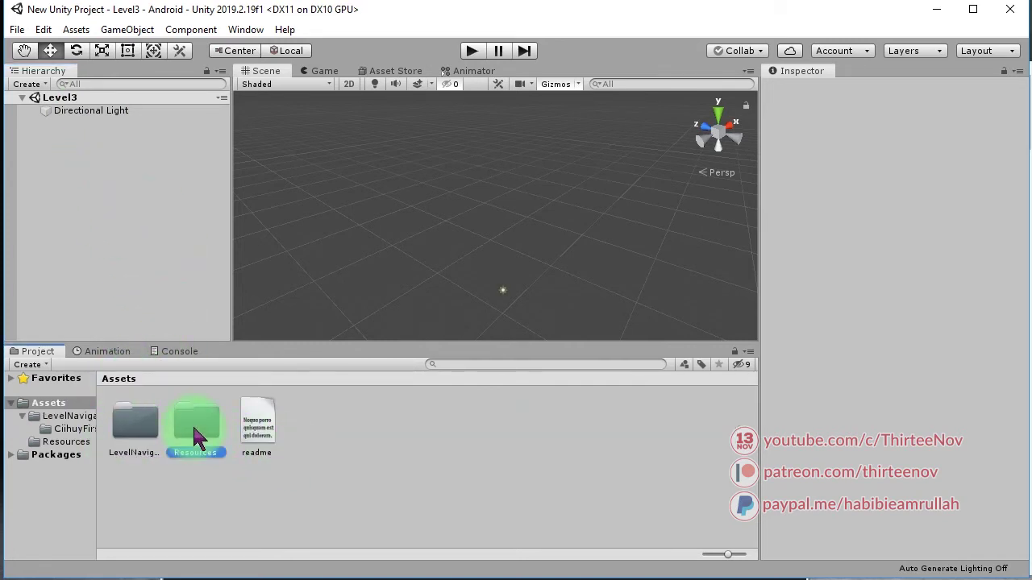
{"action": "double_click", "coordinate": [197, 435]}
{"action": "left_click", "coordinate": [137, 425]}
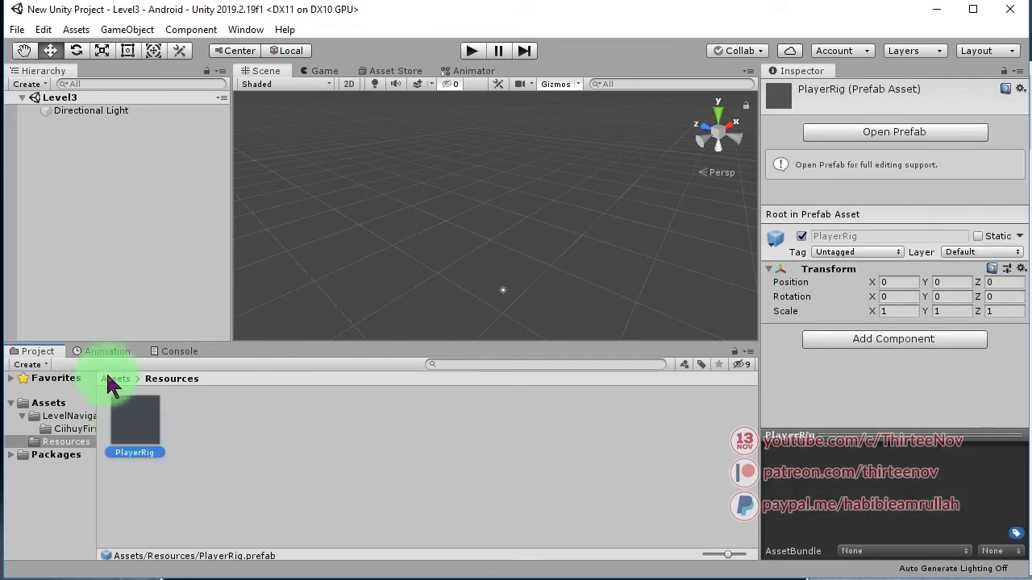
{"action": "left_click", "coordinate": [115, 378]}
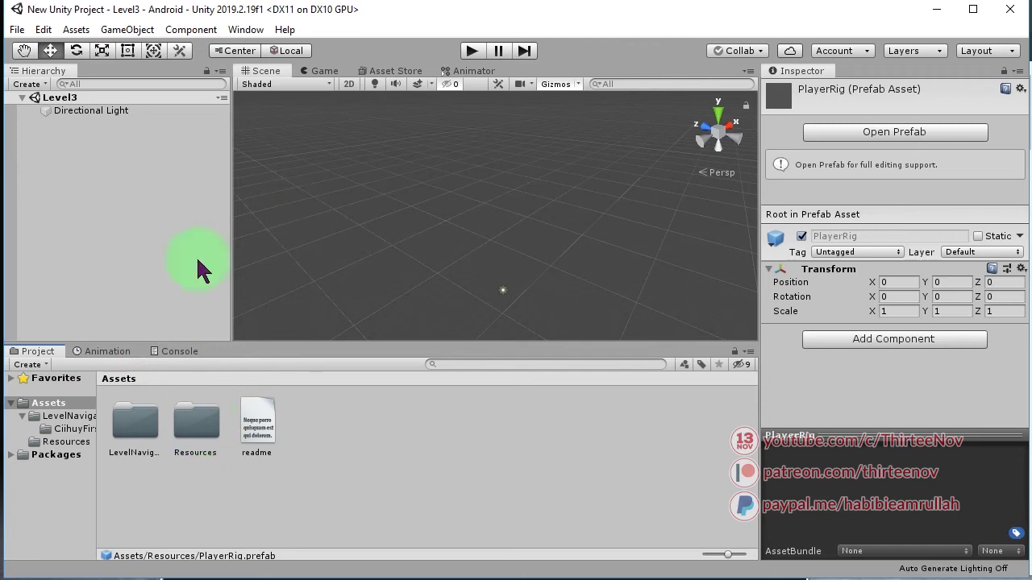
{"action": "left_click", "coordinate": [196, 423]}
{"action": "double_click", "coordinate": [142, 426]}
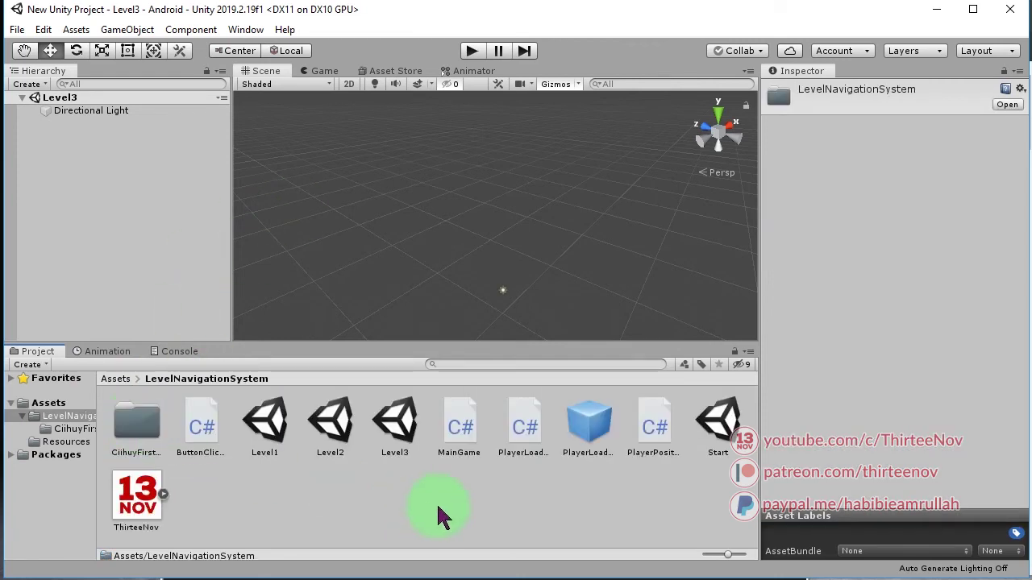
{"action": "left_click", "coordinate": [400, 430]}
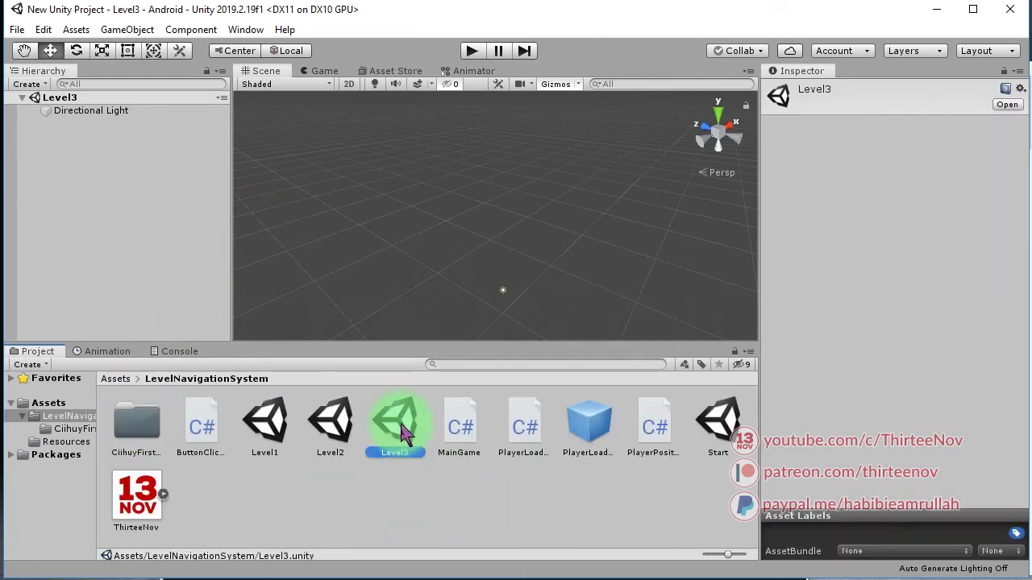
- Add a Plane to Level3 and set its X and Y position to 0
{"action": "right_click", "coordinate": [79, 128]}
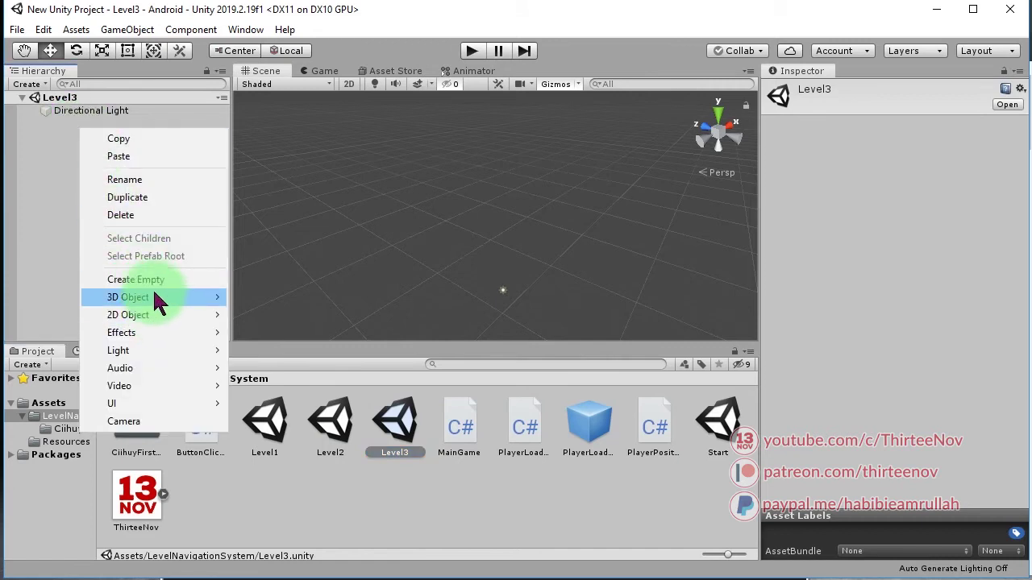
{"action": "mouse_move", "coordinate": [155, 295]}
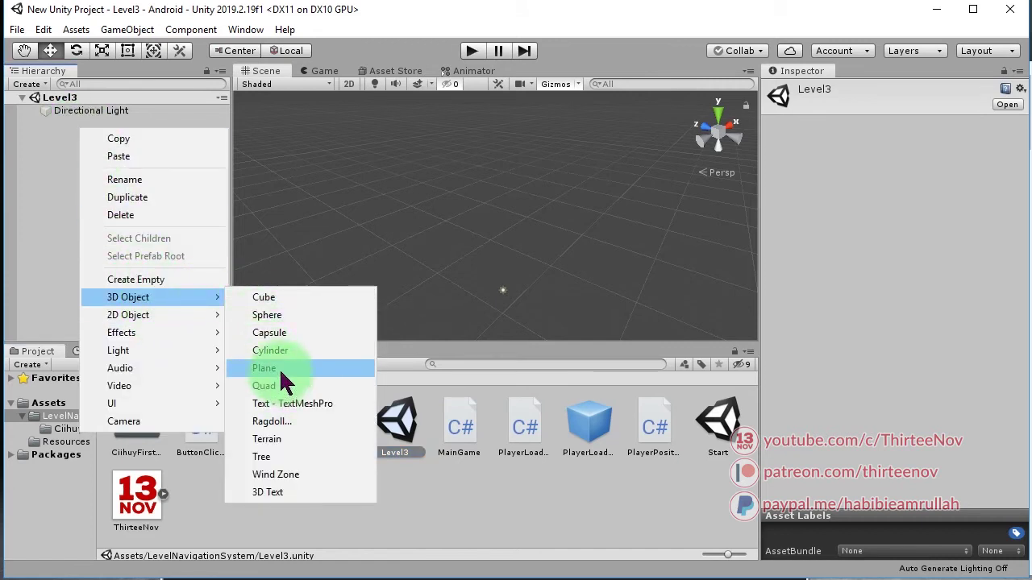
{"action": "left_click", "coordinate": [266, 369]}
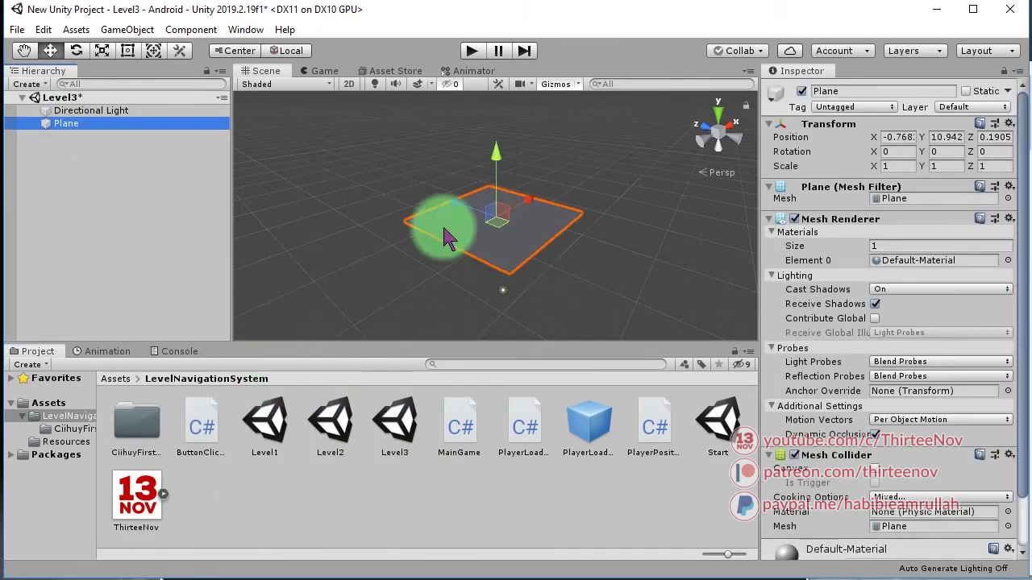
{"action": "left_click", "coordinate": [887, 138]}
{"action": "type", "text": "0"}
{"action": "key", "text": "Tab"}
{"action": "type", "text": "0"}
{"action": "key", "text": "Tab"}
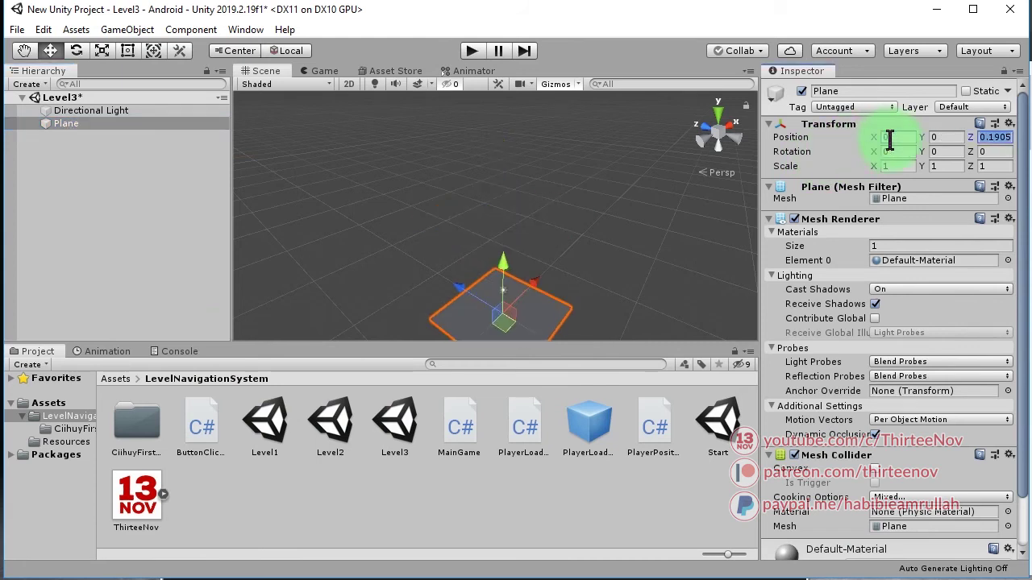
- Scale the plane up uniformly to about 6.11
{"action": "left_click", "coordinate": [102, 50]}
{"action": "left_click", "coordinate": [551, 330]}
{"action": "left_click_drag", "start_coordinate": [550, 330], "coordinate": [617, 120]}
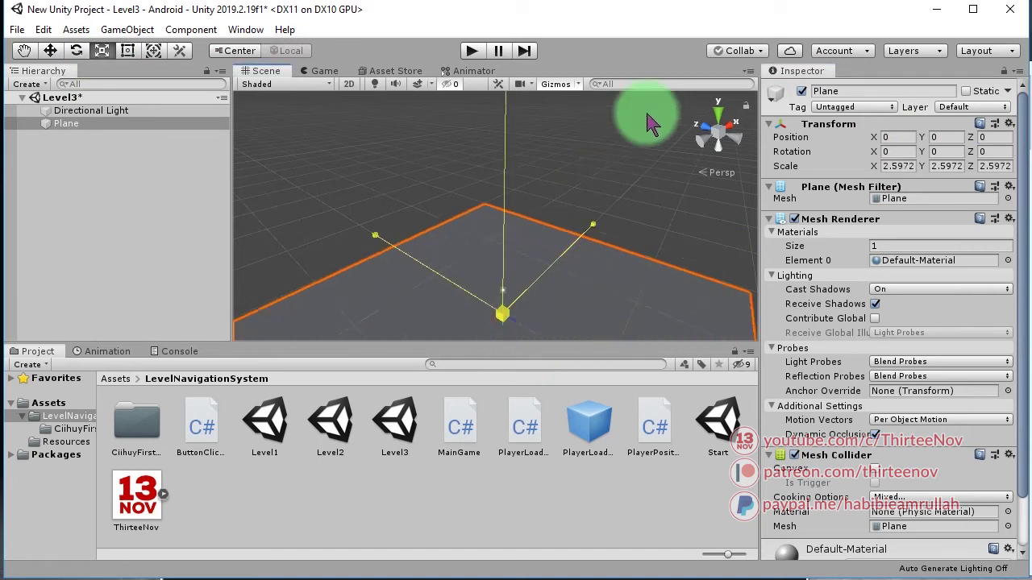
{"action": "mouse_move", "coordinate": [477, 325]}
{"action": "left_mouse_down", "text": "alt"}
{"action": "mouse_move", "coordinate": [690, 179]}
{"action": "mouse_move", "coordinate": [534, 322]}
{"action": "mouse_move", "coordinate": [473, 219]}
{"action": "mouse_move", "coordinate": [525, 252]}
{"action": "mouse_move", "coordinate": [414, 218]}
{"action": "mouse_move", "coordinate": [336, 172]}
{"action": "left_mouse_up", "text": "alt"}
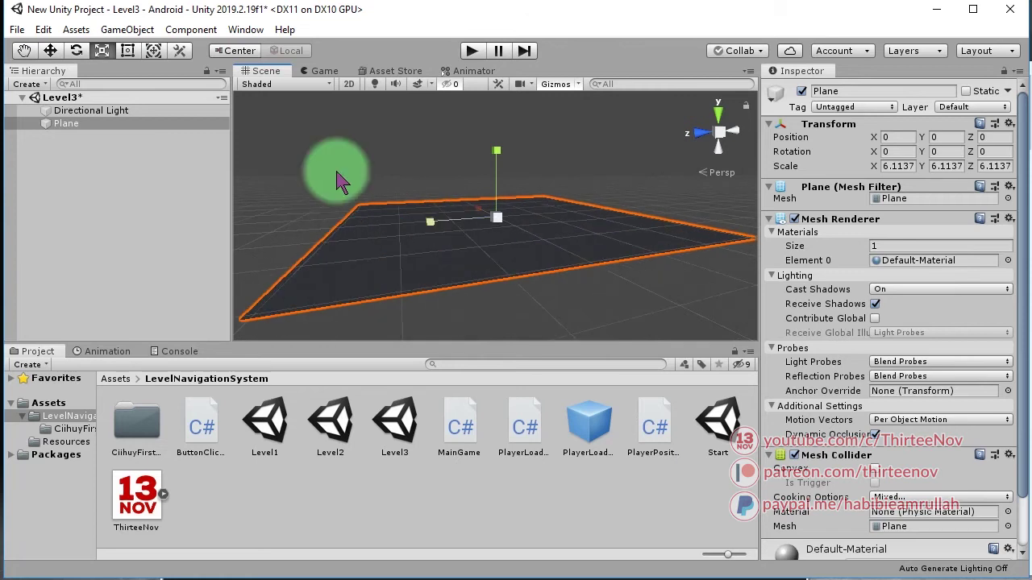
- Lower the plane to Y -0.2 and save the Level3 scene
{"action": "left_click", "coordinate": [50, 50]}
{"action": "left_click", "coordinate": [524, 246]}
{"action": "left_click_drag", "start_coordinate": [493, 155], "coordinate": [498, 166]}
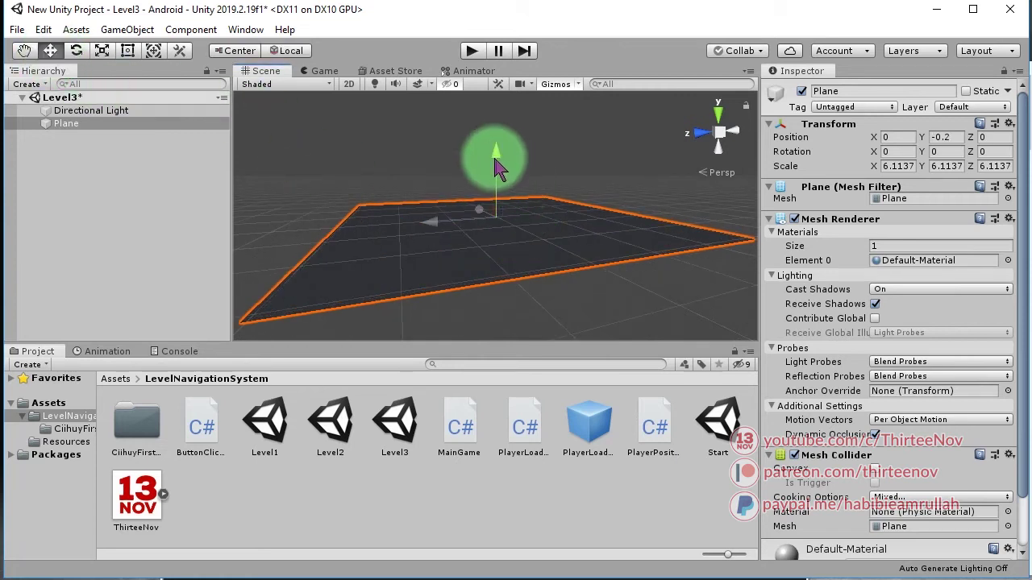
{"action": "left_click", "coordinate": [110, 237]}
{"action": "key", "text": "ctrl+s"}
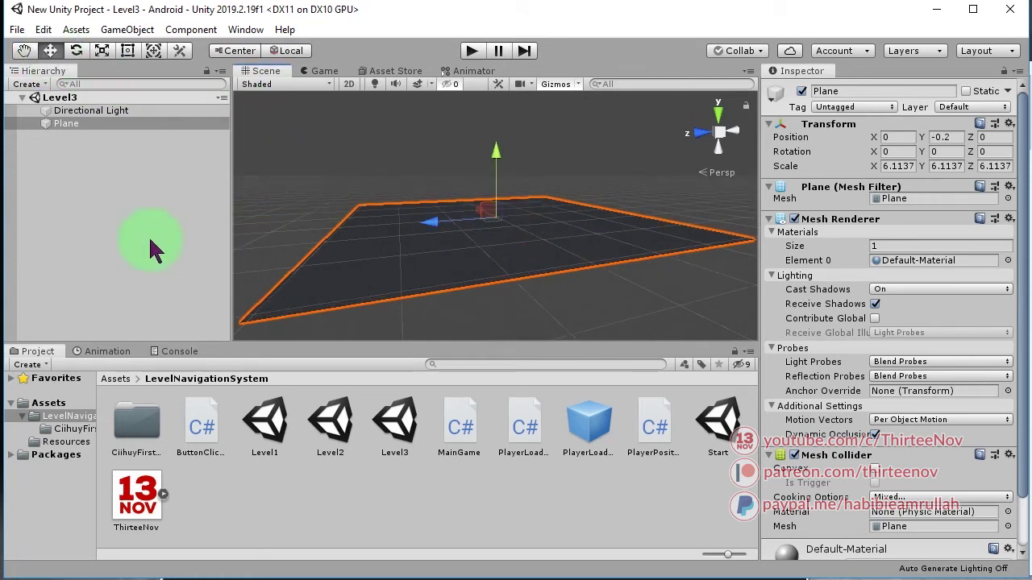
{"action": "left_click", "coordinate": [193, 269]}
{"action": "left_click", "coordinate": [446, 245]}
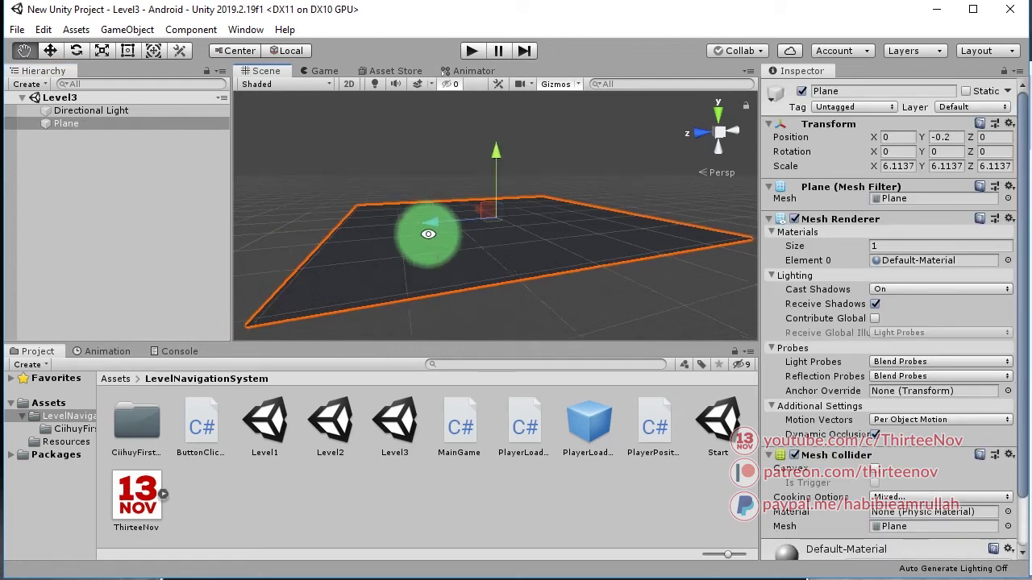
- Add a Cube stretched into a 2.0586 × 28.983 × 2.0586 pillar and save Level3
{"action": "key", "text": "f"}
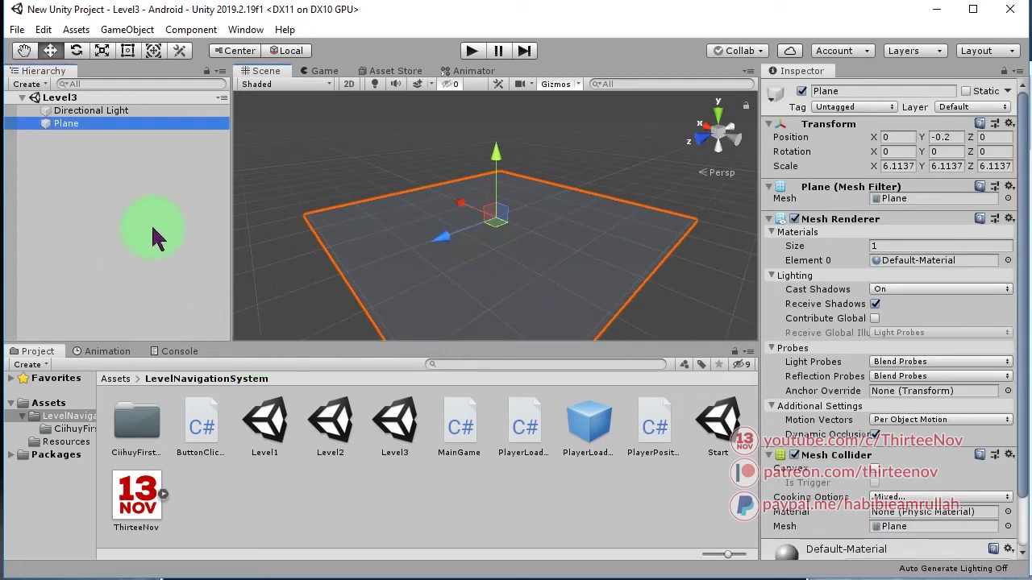
{"action": "right_click", "coordinate": [150, 225]}
{"action": "mouse_move", "coordinate": [216, 397]}
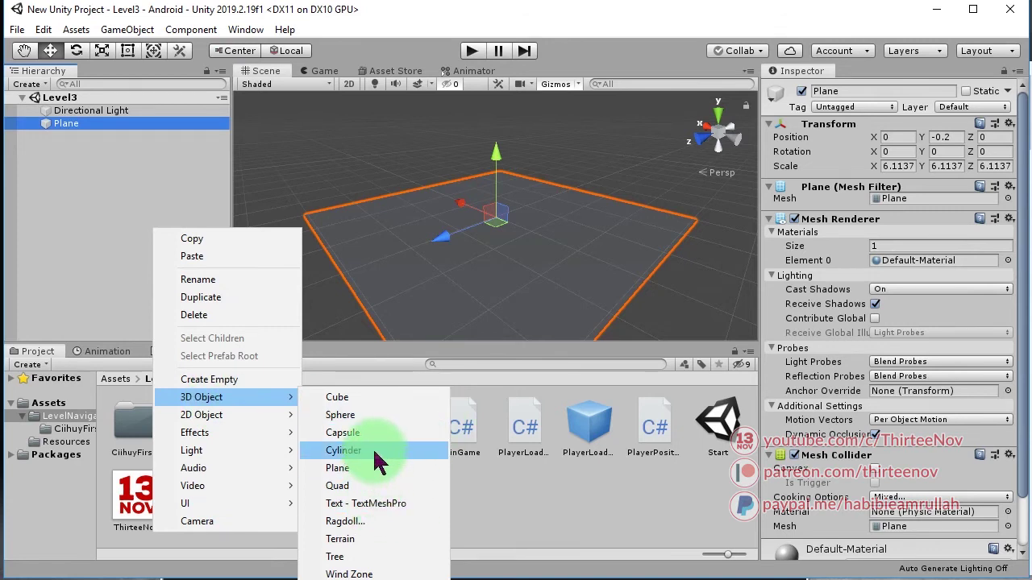
{"action": "left_click", "coordinate": [376, 397]}
{"action": "left_click", "coordinate": [102, 50]}
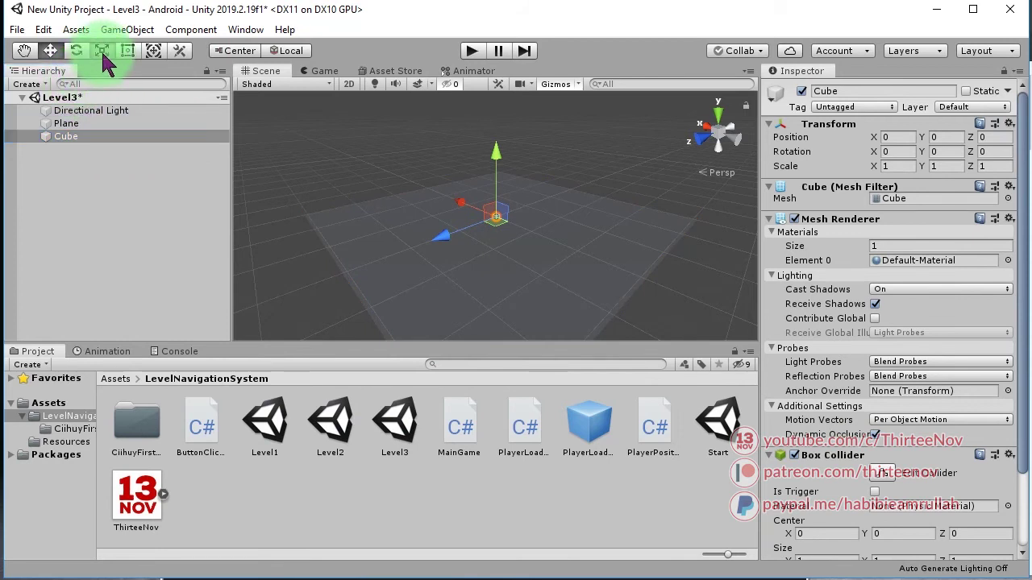
{"action": "left_click_drag", "start_coordinate": [506, 224], "coordinate": [526, 574]}
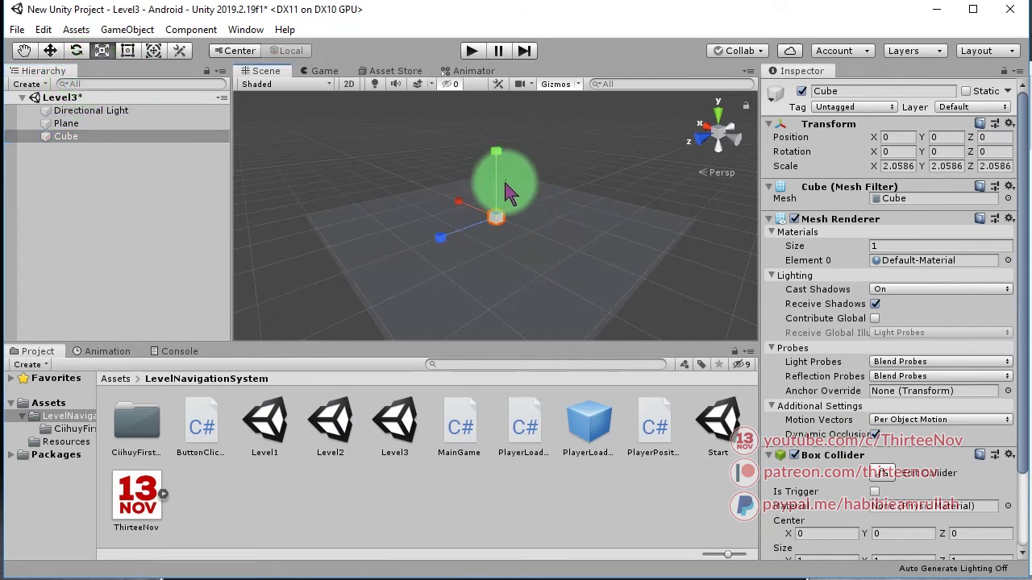
{"action": "key", "text": "ctrl+s"}
{"action": "left_click", "coordinate": [621, 153]}
{"action": "mouse_move", "coordinate": [577, 278]}
{"action": "left_mouse_down", "text": "alt"}
{"action": "mouse_move", "coordinate": [479, 254]}
{"action": "mouse_move", "coordinate": [395, 193]}
{"action": "left_mouse_up", "text": "alt"}
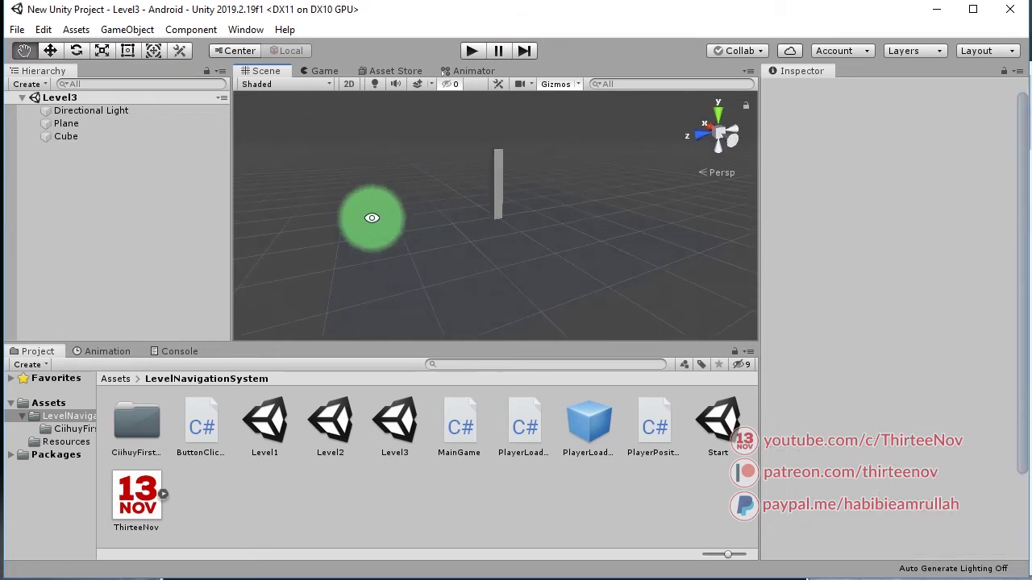
- Take sp1 and doorto1-2 from Level2 and paste them into the Level3 scene
{"action": "double_click", "coordinate": [330, 421]}
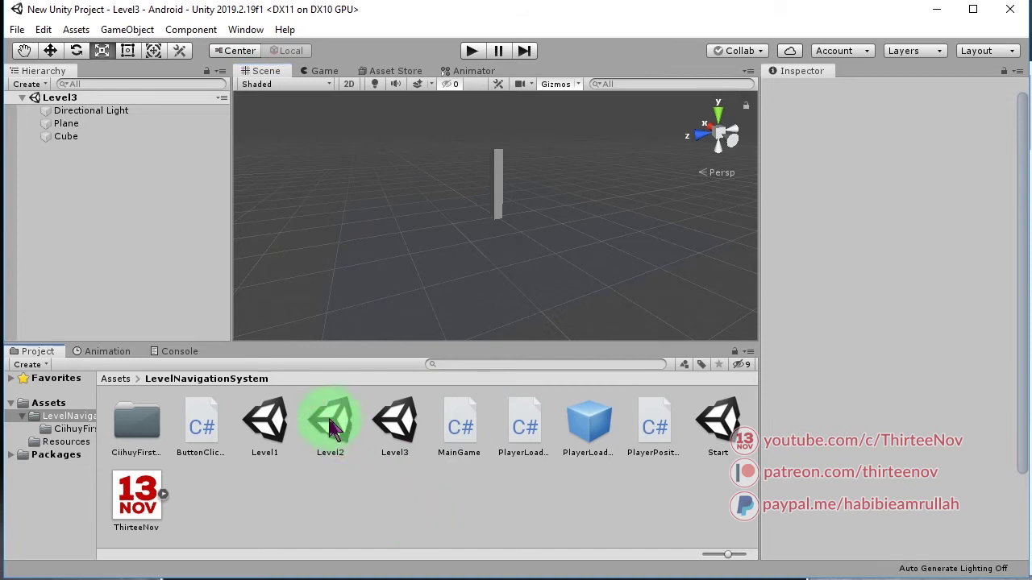
{"action": "left_click", "coordinate": [116, 223]}
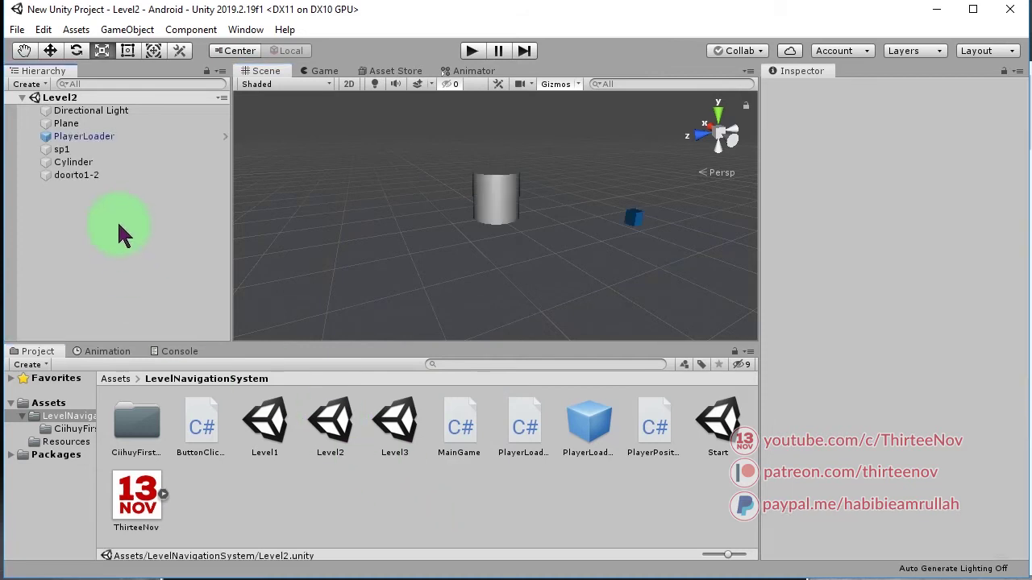
{"action": "left_click", "coordinate": [69, 152]}
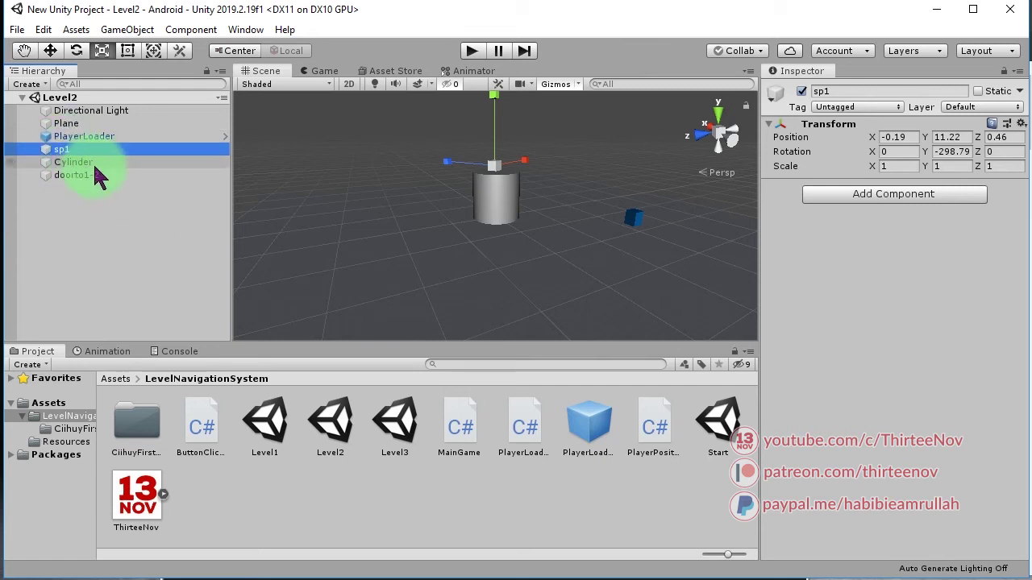
{"action": "left_click", "coordinate": [94, 176], "text": "ctrl"}
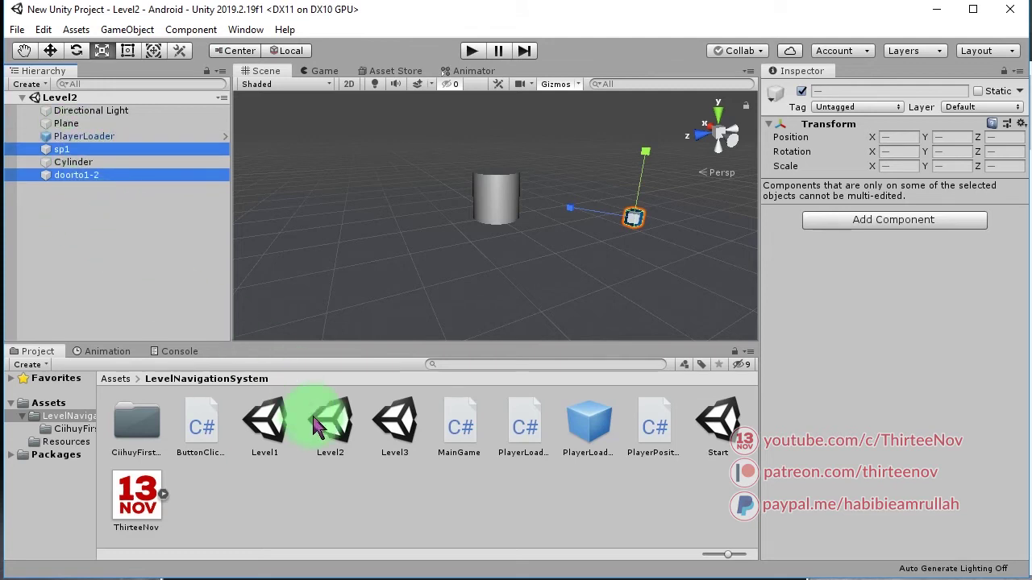
{"action": "double_click", "coordinate": [394, 421]}
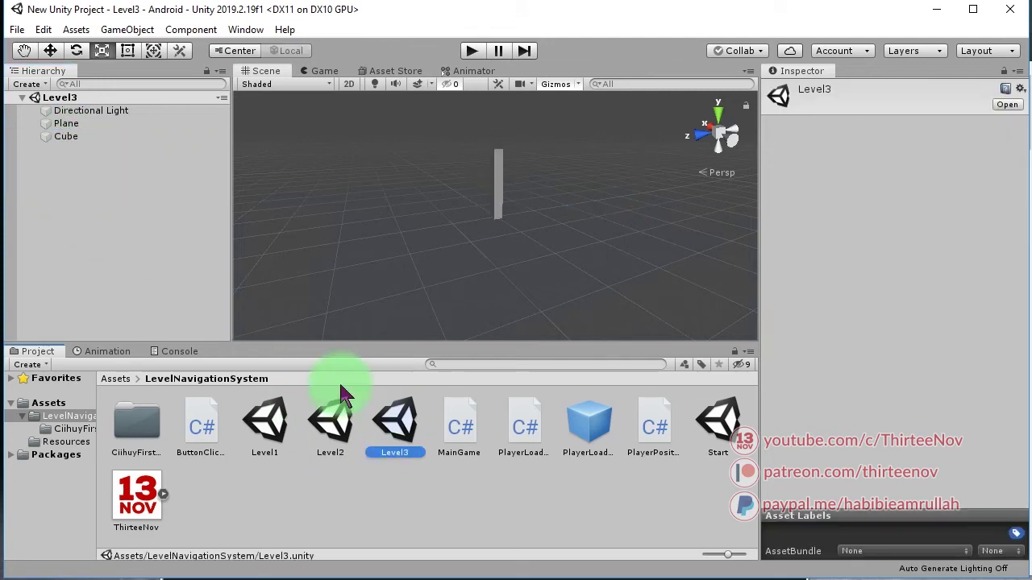
{"action": "key", "text": "ctrl+v"}
- Move Level3's sp1 spawn point to -10.32, 1.6, 24.22 above the ground plane
{"action": "left_click", "coordinate": [129, 250]}
{"action": "left_click", "coordinate": [76, 152]}
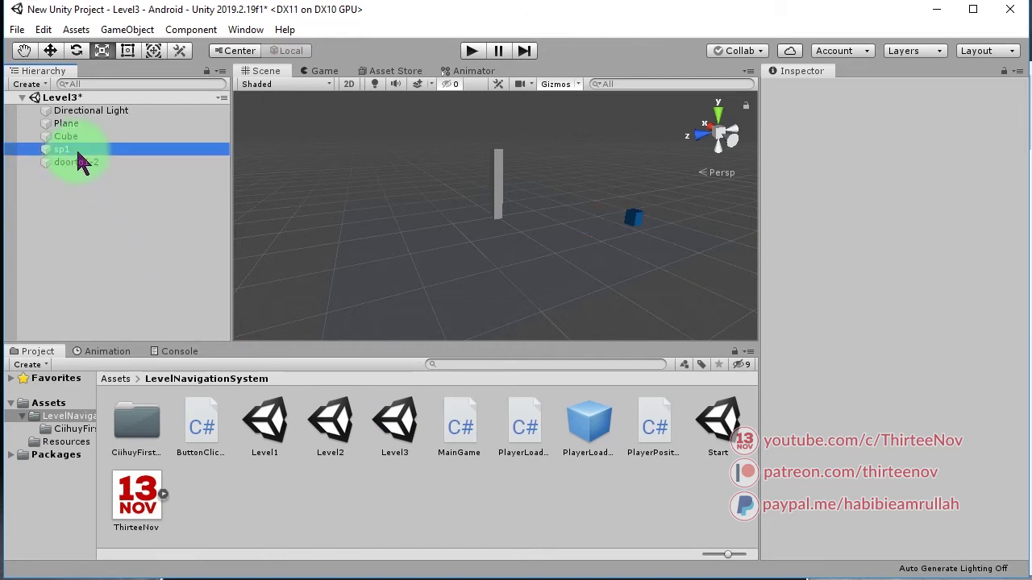
{"action": "left_click_drag", "start_coordinate": [437, 218], "coordinate": [489, 230], "text": "alt"}
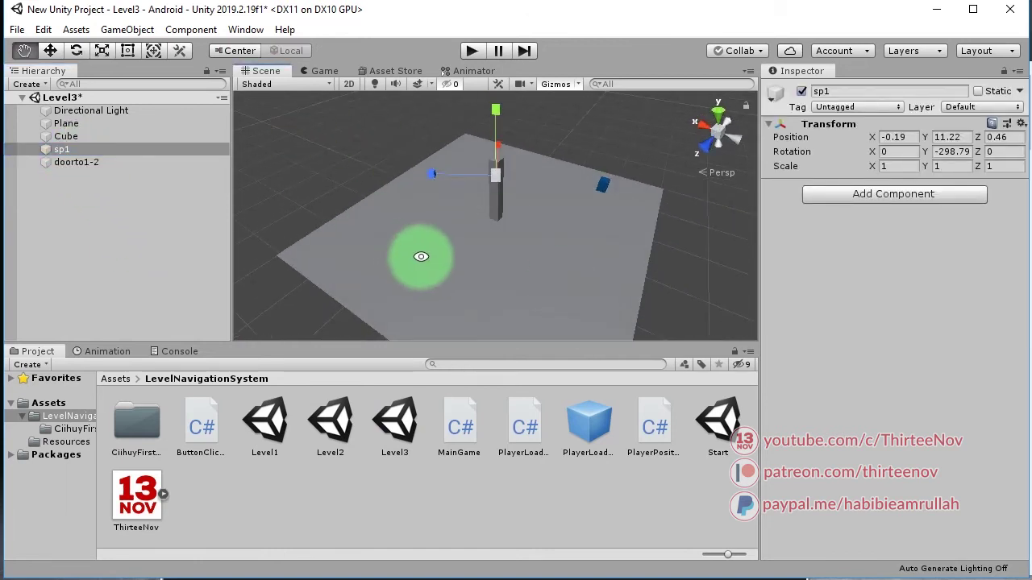
{"action": "left_click_drag", "start_coordinate": [420, 256], "coordinate": [605, 196], "text": "alt"}
{"action": "left_click", "coordinate": [50, 50]}
{"action": "left_click_drag", "start_coordinate": [489, 181], "coordinate": [733, 333]}
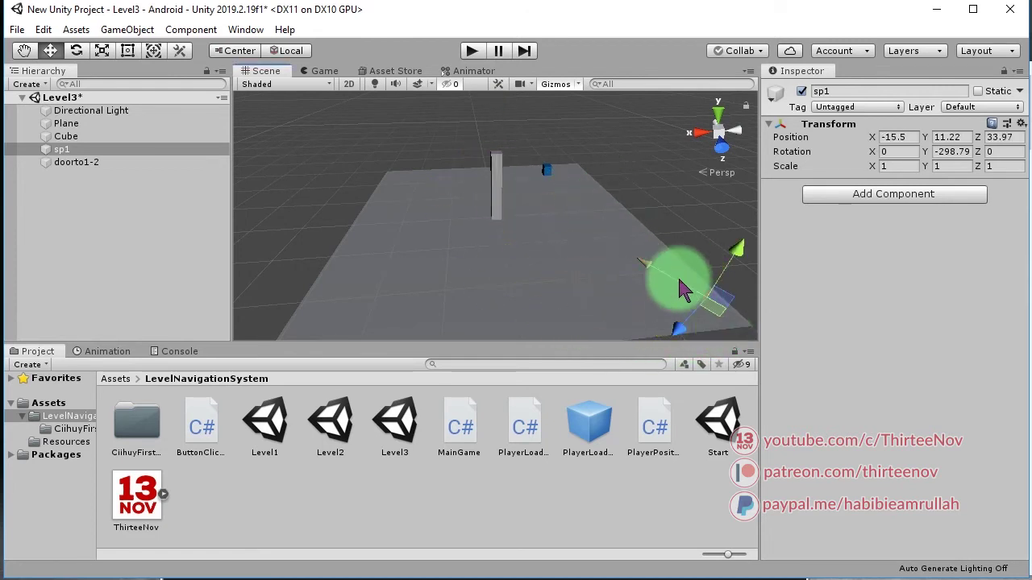
{"action": "mouse_move", "coordinate": [594, 269]}
{"action": "left_mouse_down", "text": "alt"}
{"action": "mouse_move", "coordinate": [447, 212]}
{"action": "mouse_move", "coordinate": [686, 341]}
{"action": "mouse_move", "coordinate": [567, 225]}
{"action": "mouse_move", "coordinate": [579, 238]}
{"action": "left_mouse_up", "text": "alt"}
{"action": "key", "text": "t"}
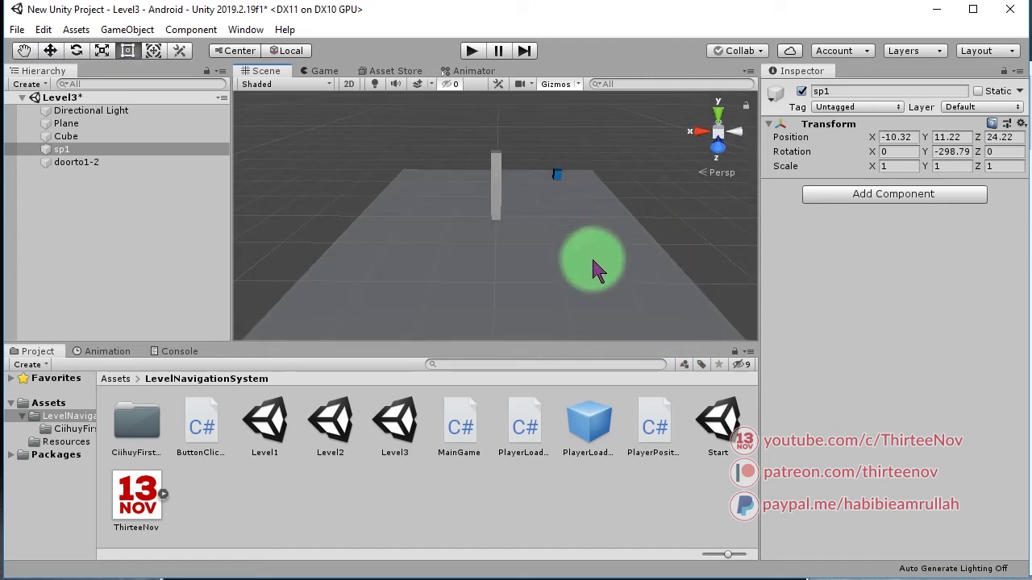
{"action": "left_click", "coordinate": [26, 50]}
{"action": "mouse_move", "coordinate": [482, 249]}
{"action": "left_mouse_down", "text": "alt"}
{"action": "mouse_move", "coordinate": [649, 157]}
{"action": "mouse_move", "coordinate": [637, 202]}
{"action": "left_mouse_up", "text": "alt"}
- Save Level3 with sp1 in its new position
{"action": "key", "text": "w"}
{"action": "mouse_move", "coordinate": [611, 299]}
{"action": "left_mouse_down", "text": "alt"}
{"action": "mouse_move", "coordinate": [559, 180]}
{"action": "mouse_move", "coordinate": [496, 253]}
{"action": "mouse_move", "coordinate": [491, 329]}
{"action": "left_mouse_up", "text": "alt"}
{"action": "key", "text": "ctrl+s"}
- Rename Level3's door from doorto1-2 to doorto2-2 and save the scene
{"action": "left_click", "coordinate": [552, 181]}
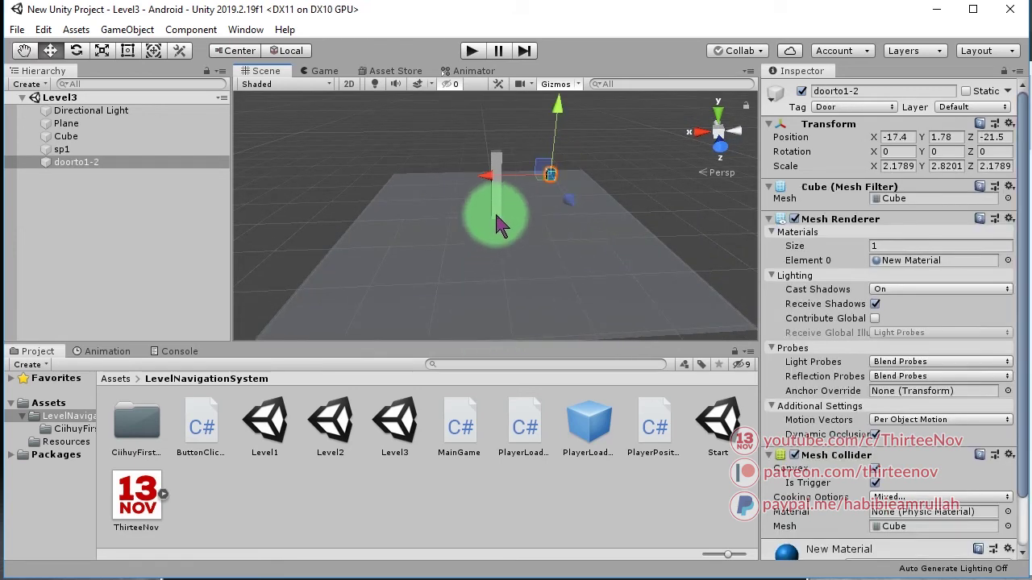
{"action": "left_click", "coordinate": [92, 162]}
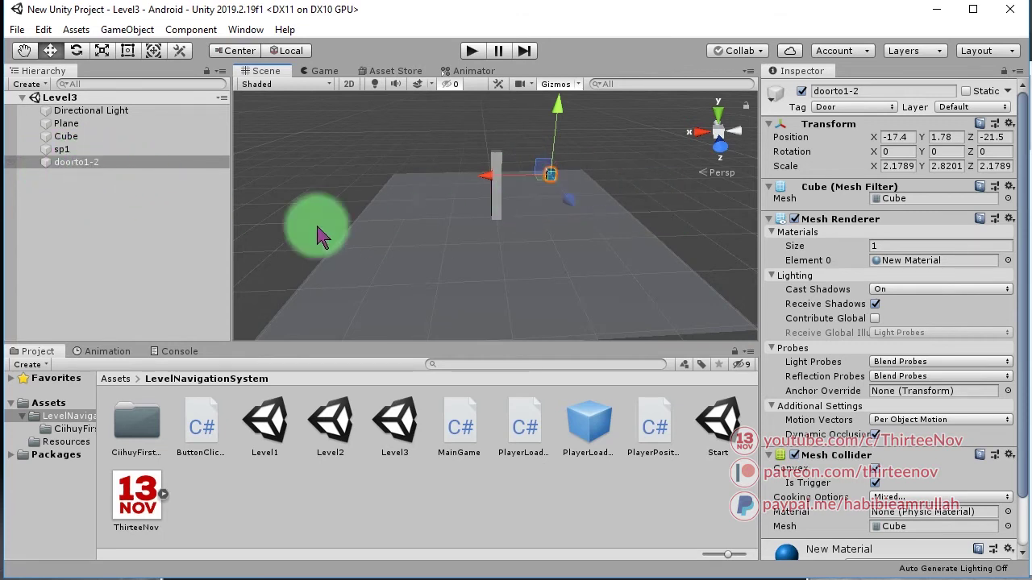
{"action": "left_click", "coordinate": [96, 165]}
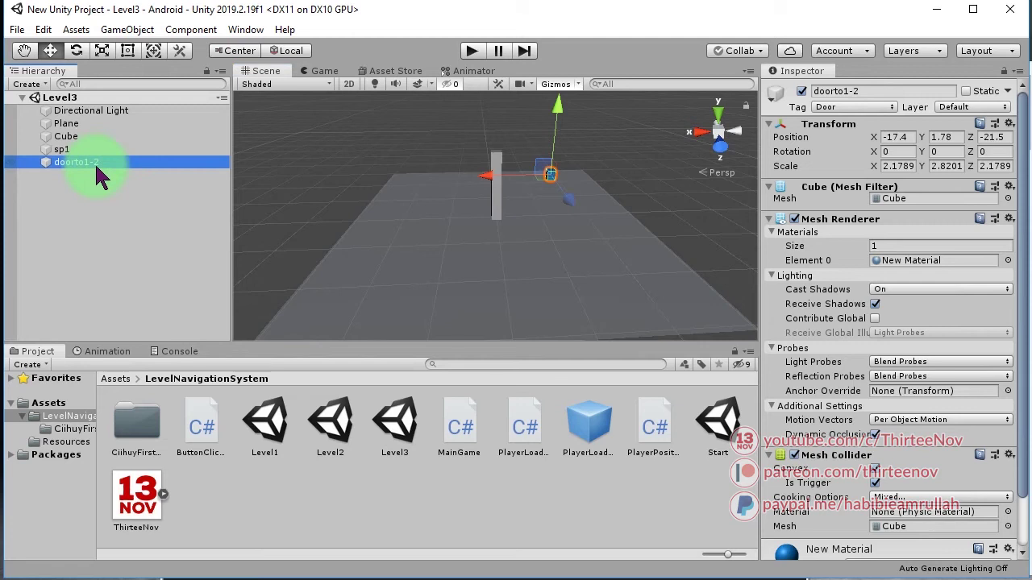
{"action": "left_click", "coordinate": [97, 158]}
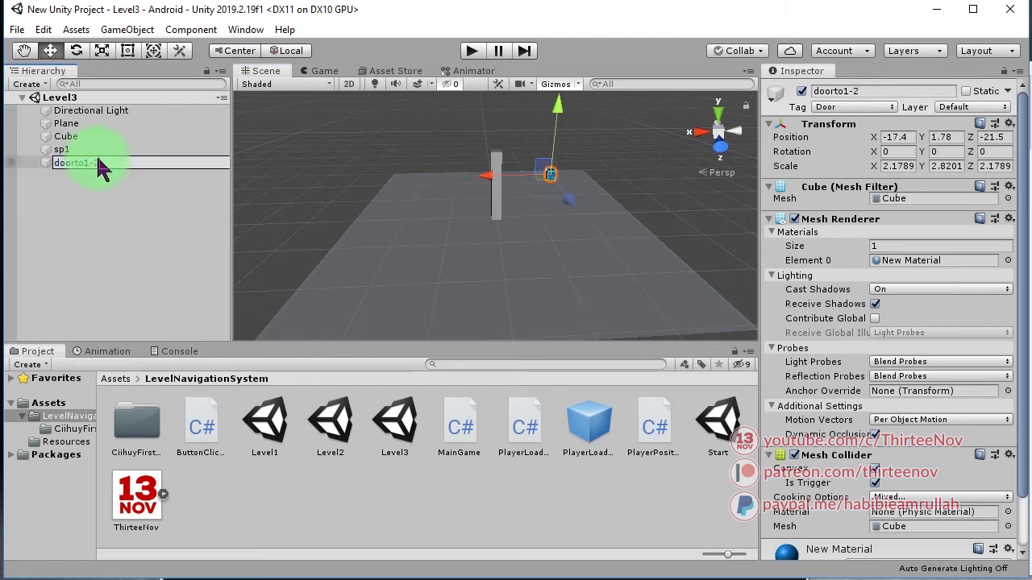
{"action": "key", "text": "End"}
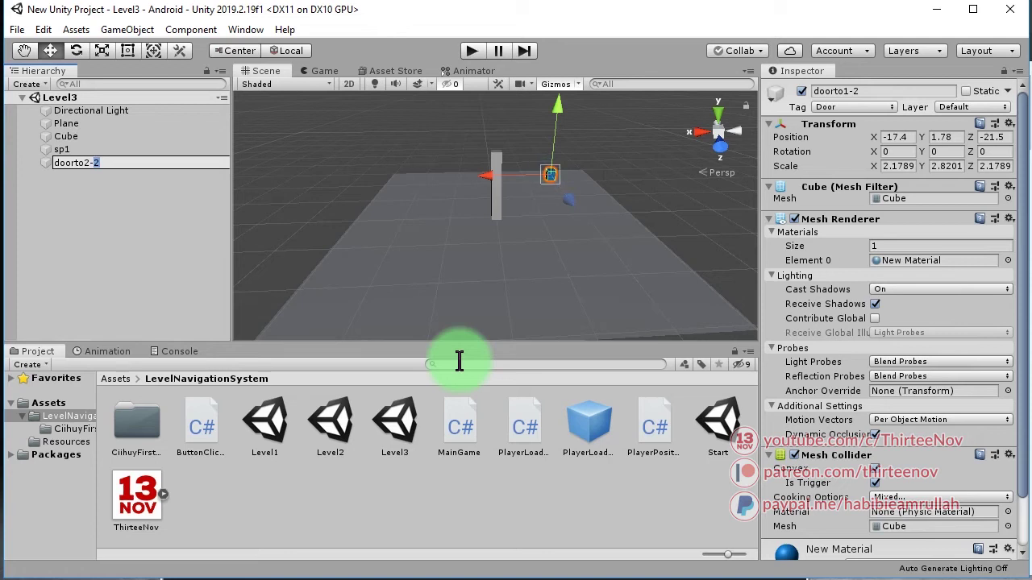
{"action": "key", "text": "Return"}
{"action": "key", "text": "ctrl+s"}
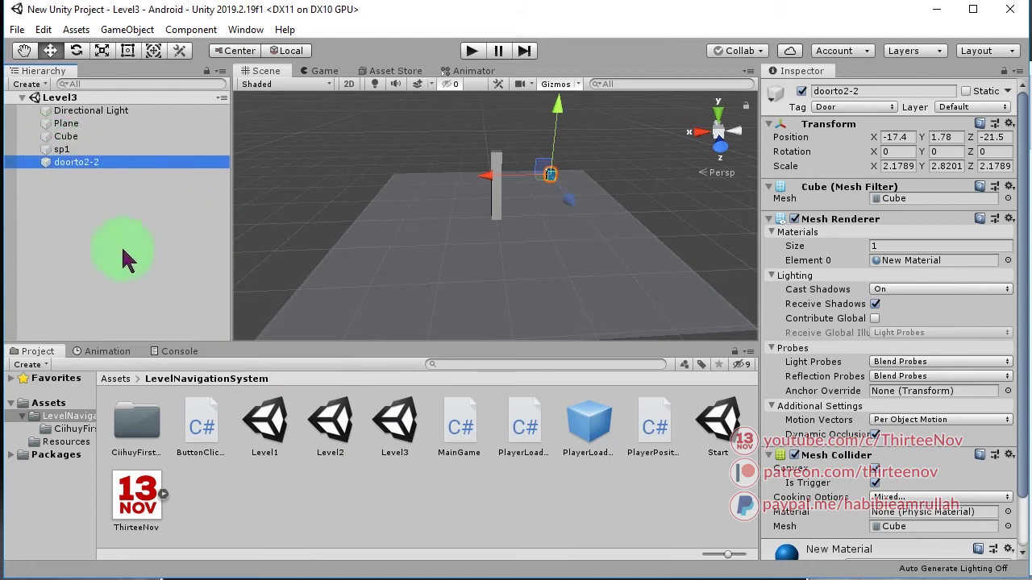
- In Level2, duplicate sp1 and move the copy to 36.6, 0.3, 35.1 near the floor
{"action": "double_click", "coordinate": [332, 423]}
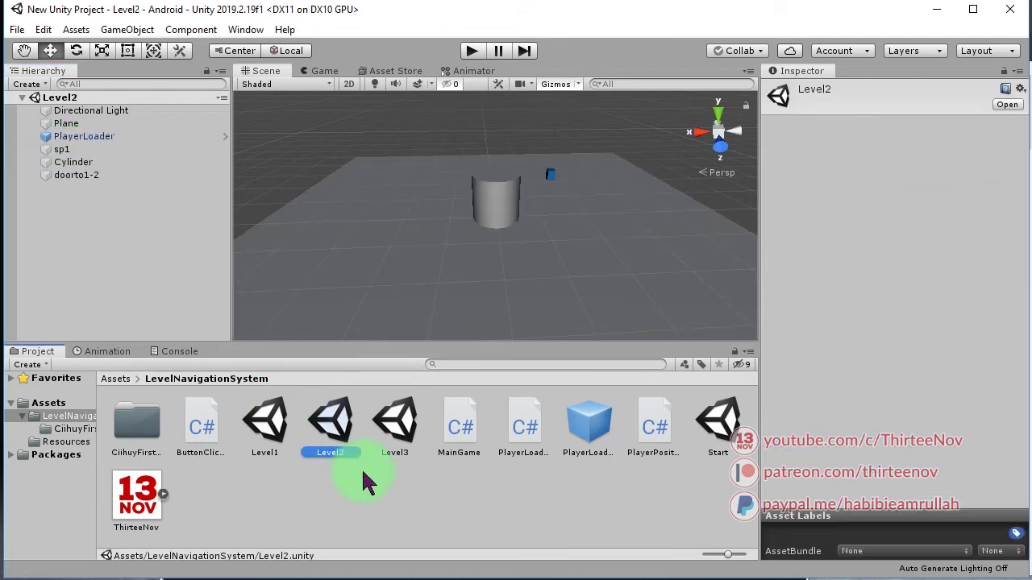
{"action": "left_click", "coordinate": [66, 150]}
{"action": "mouse_move", "coordinate": [452, 234]}
{"action": "left_mouse_down", "text": "alt"}
{"action": "mouse_move", "coordinate": [518, 306]}
{"action": "mouse_move", "coordinate": [428, 253]}
{"action": "mouse_move", "coordinate": [490, 219]}
{"action": "left_mouse_up", "text": "alt"}
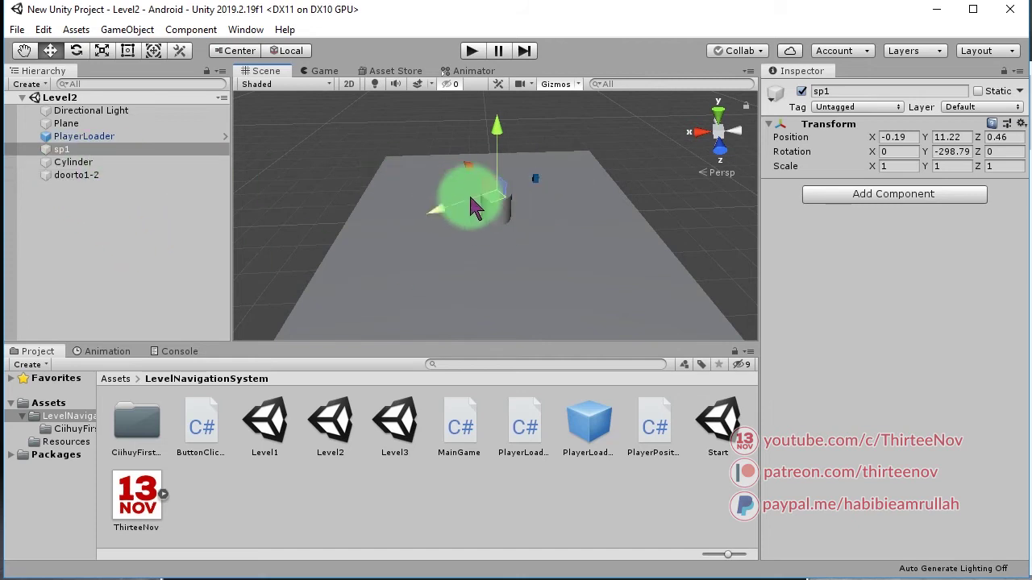
{"action": "left_click", "coordinate": [80, 214]}
{"action": "left_click", "coordinate": [61, 149]}
{"action": "key", "text": "ctrl+d"}
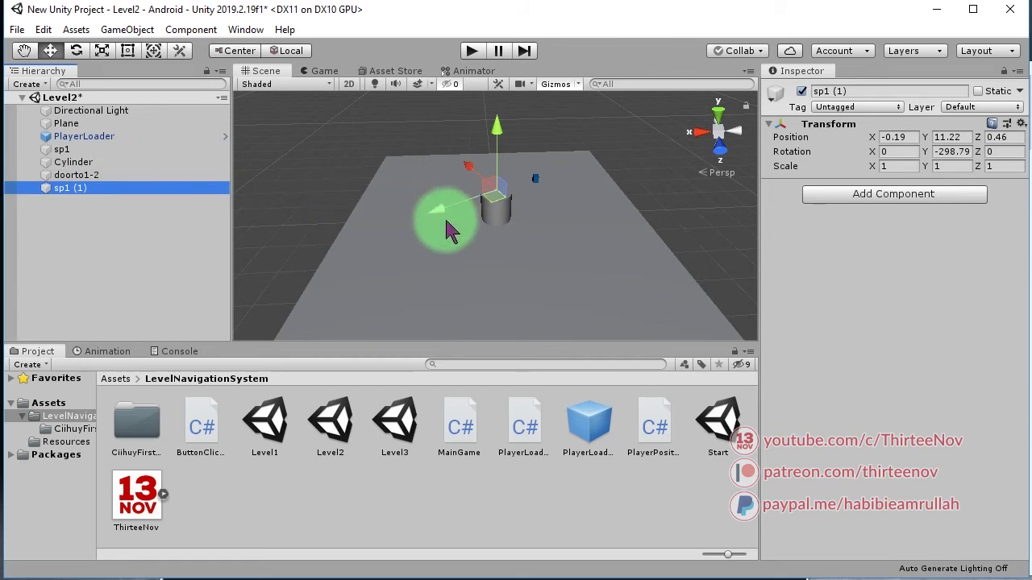
{"action": "mouse_move", "coordinate": [496, 210]}
{"action": "left_mouse_down"}
{"action": "mouse_move", "coordinate": [314, 286]}
{"action": "mouse_move", "coordinate": [335, 314]}
{"action": "left_mouse_up"}
{"action": "mouse_move", "coordinate": [403, 304]}
{"action": "left_mouse_down", "text": "alt"}
{"action": "mouse_move", "coordinate": [578, 137]}
{"action": "mouse_move", "coordinate": [449, 216]}
{"action": "mouse_move", "coordinate": [486, 324]}
{"action": "left_mouse_up", "text": "alt"}
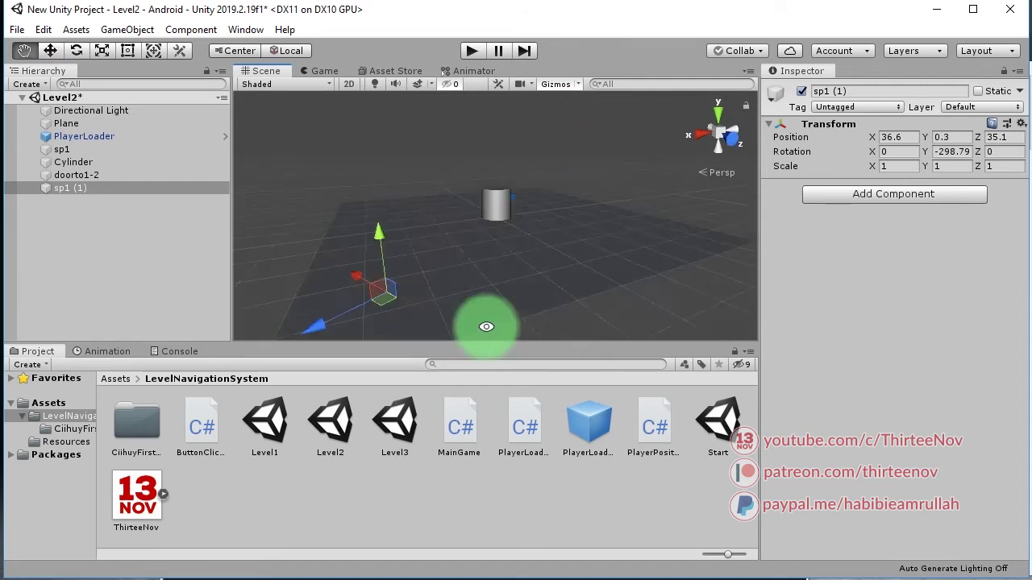
- Rotate the copied spawn point to -146.10 on the Y axis
{"action": "left_click", "coordinate": [75, 52]}
{"action": "mouse_move", "coordinate": [406, 328]}
{"action": "left_mouse_down"}
{"action": "mouse_move", "coordinate": [65, 329]}
{"action": "mouse_move", "coordinate": [622, 315]}
{"action": "left_mouse_up"}
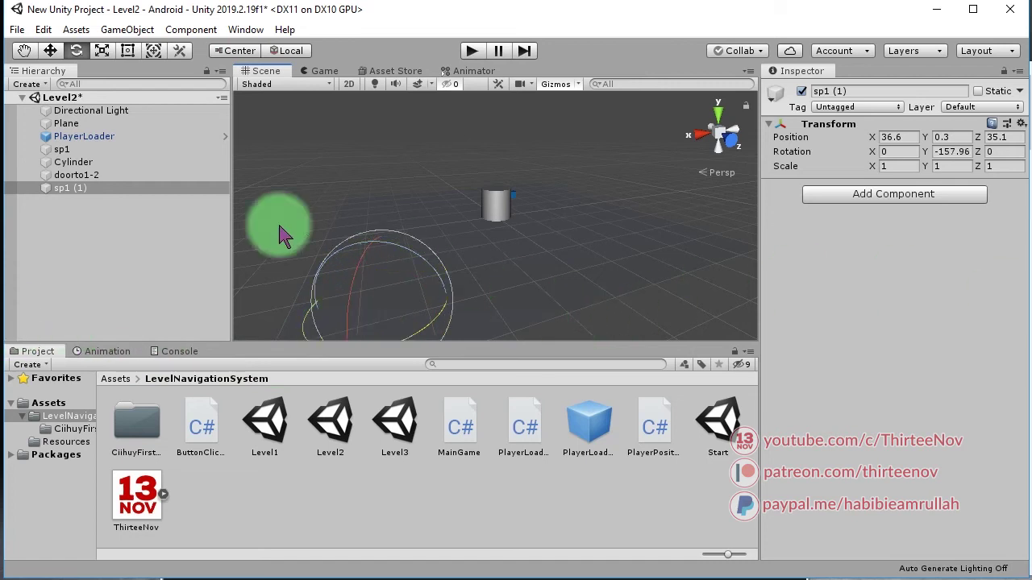
{"action": "left_click_drag", "start_coordinate": [431, 332], "coordinate": [415, 328]}
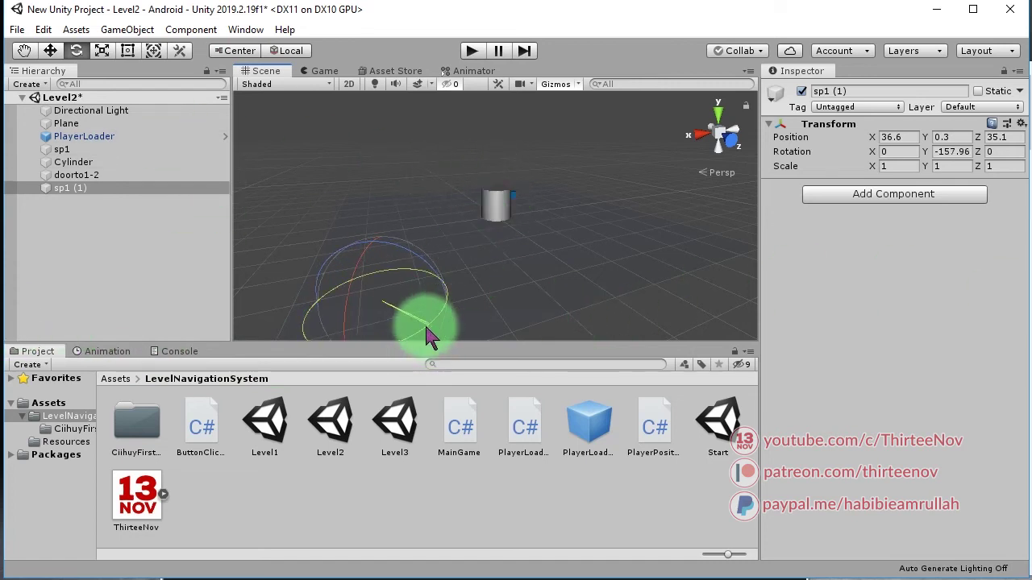
{"action": "left_click", "coordinate": [50, 50]}
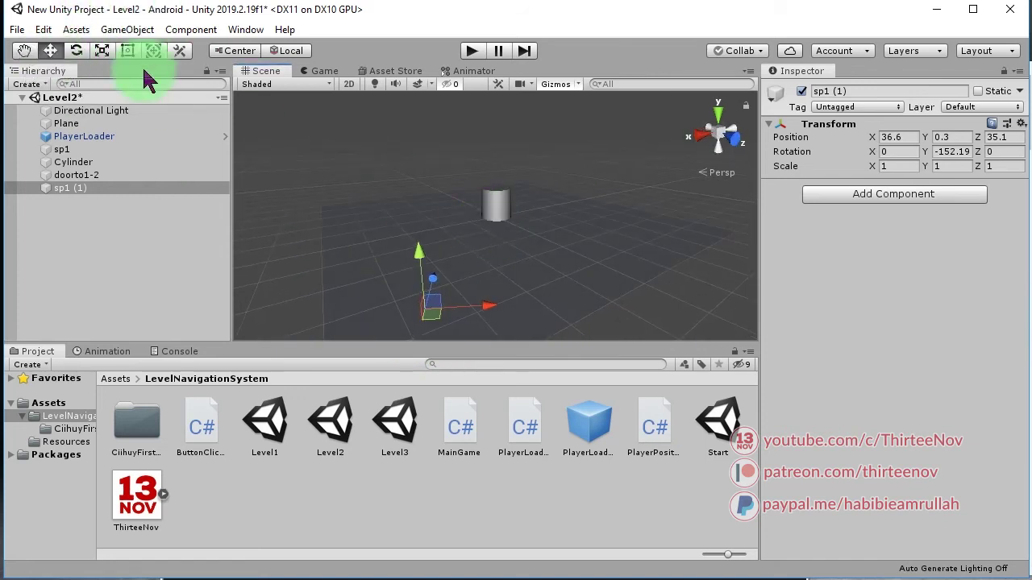
{"action": "left_click", "coordinate": [76, 50]}
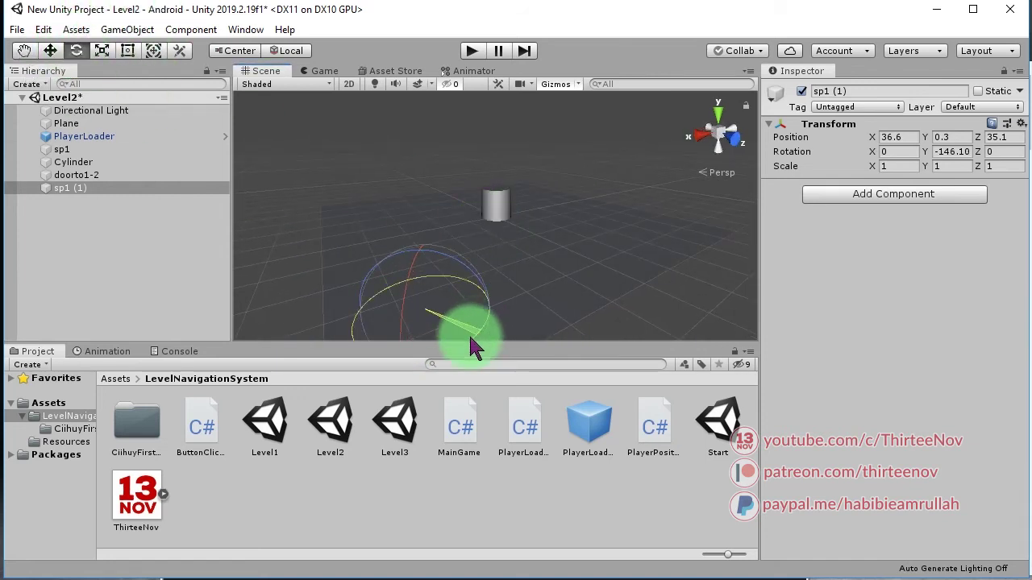
- Rename the copied spawn point sp1 (1) to sp2
{"action": "left_click", "coordinate": [97, 186], "text": "ctrl"}
{"action": "left_click", "coordinate": [79, 176]}
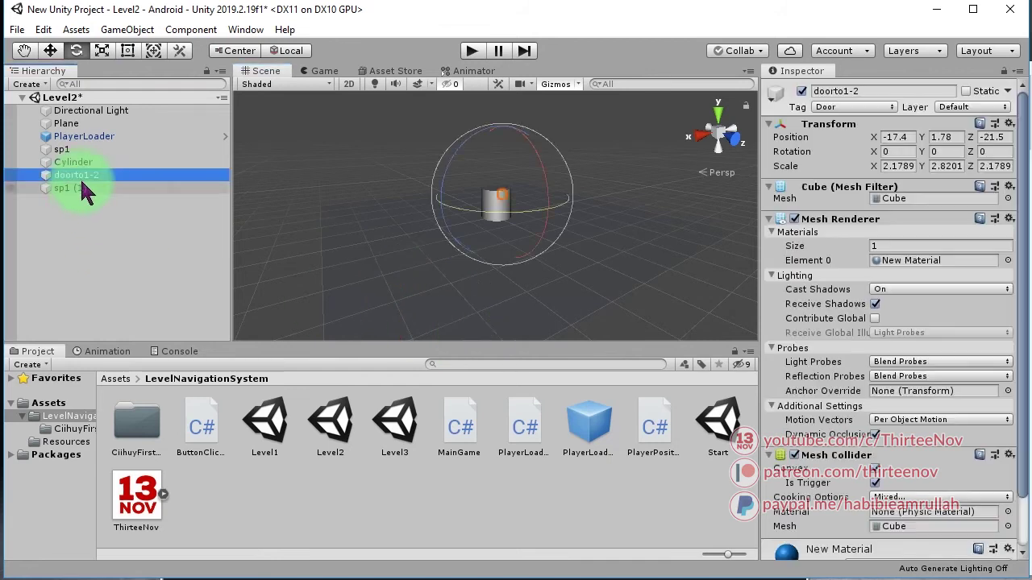
{"action": "left_click", "coordinate": [87, 188]}
{"action": "left_click", "coordinate": [98, 186]}
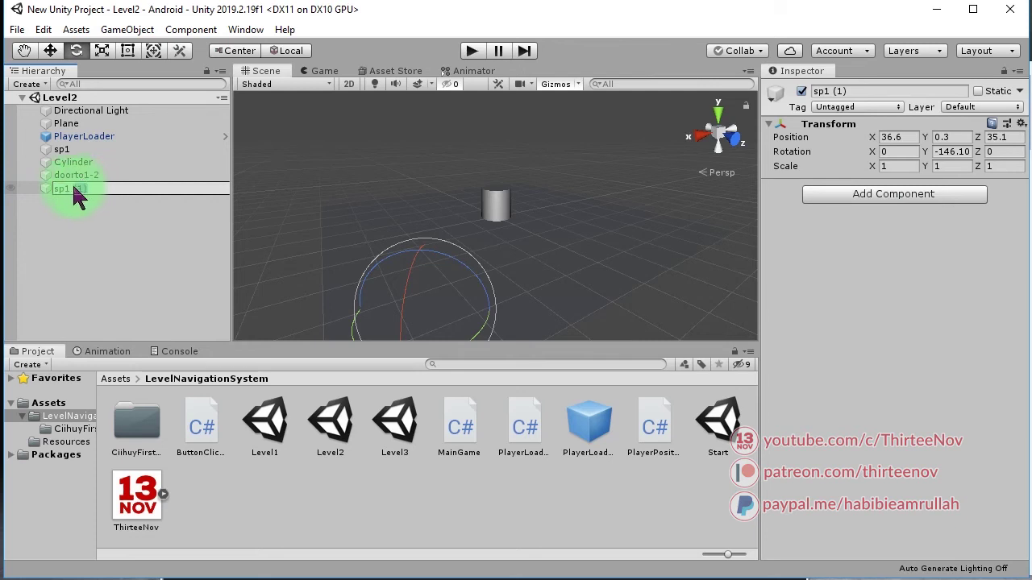
{"action": "type", "text": "sp2"}
{"action": "left_click", "coordinate": [88, 254]}
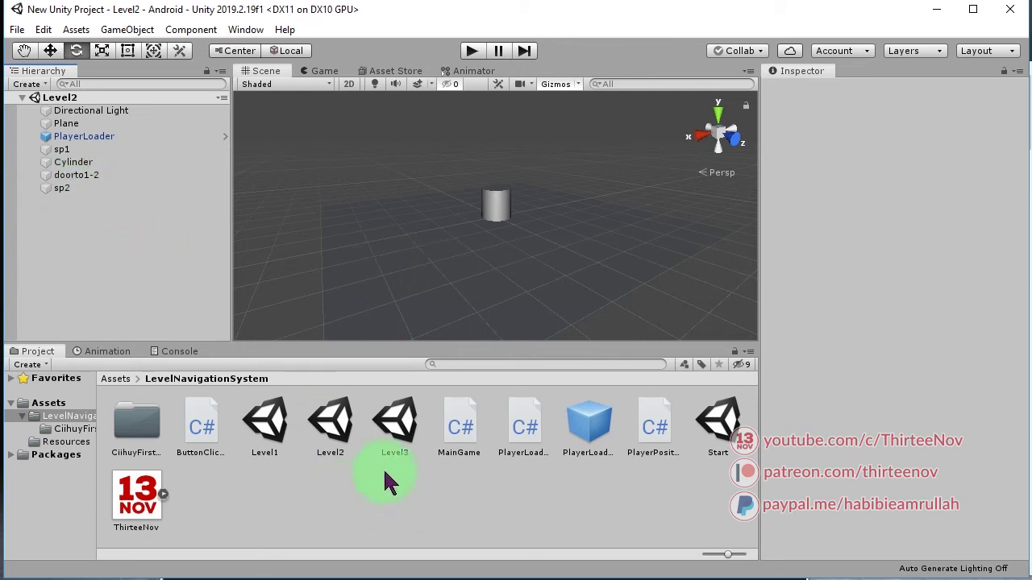
{"action": "double_click", "coordinate": [723, 425]}
{"action": "left_click", "coordinate": [471, 51]}
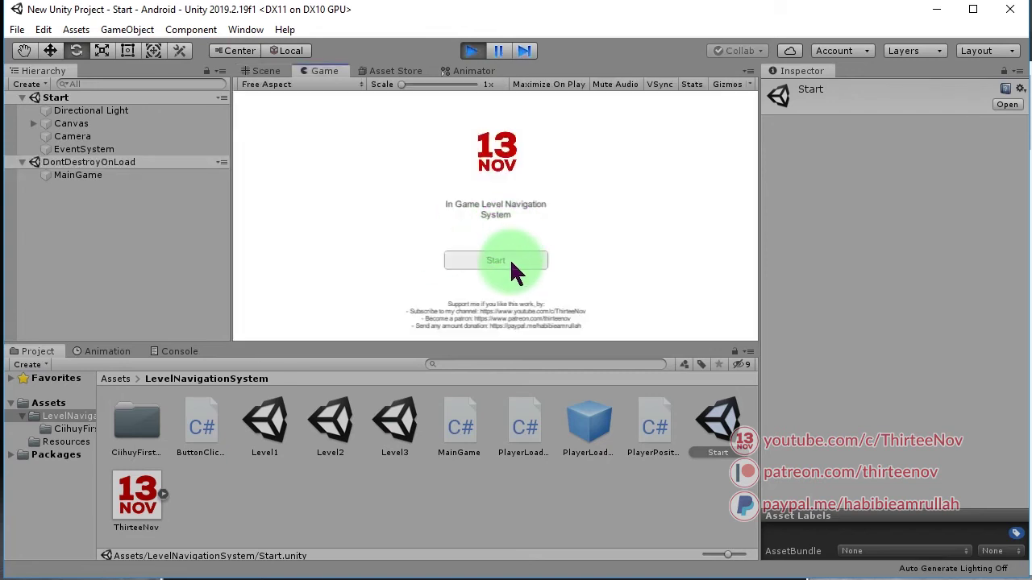
{"action": "left_click", "coordinate": [463, 56]}
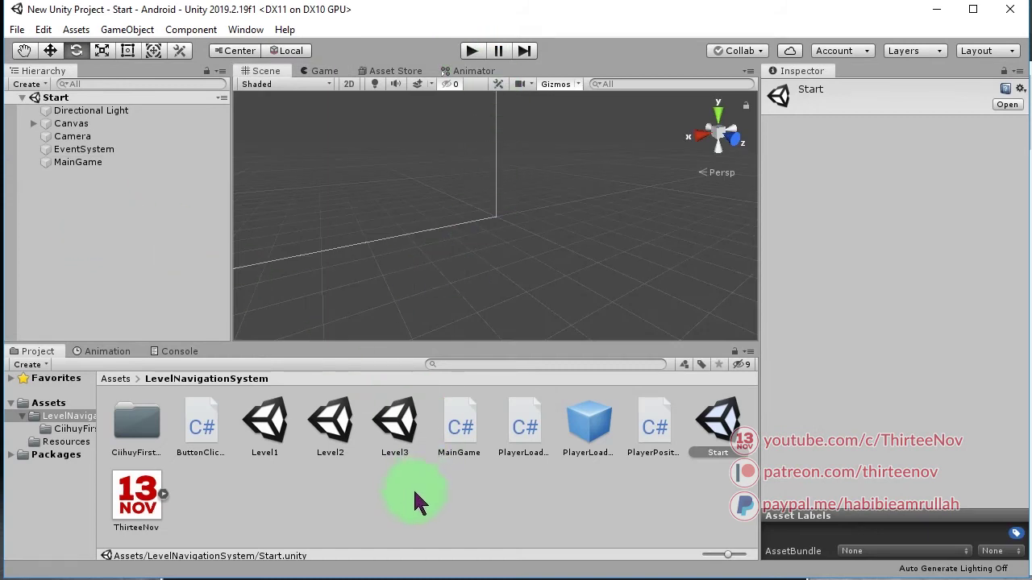
{"action": "double_click", "coordinate": [338, 421]}
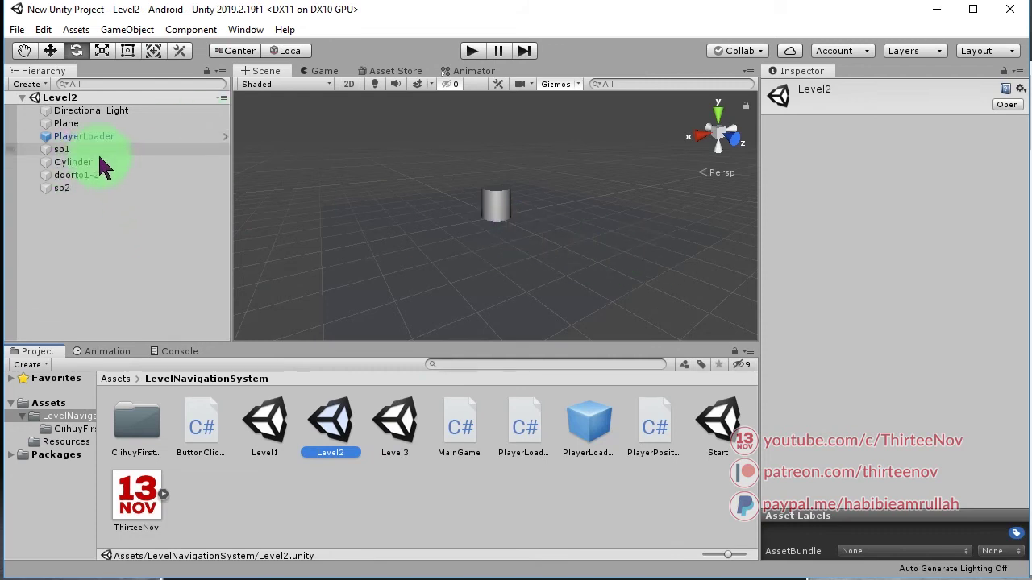
- Duplicate doorto1-2 in Level2, name the copy doorto2-1, and save the scene
{"action": "double_click", "coordinate": [76, 175]}
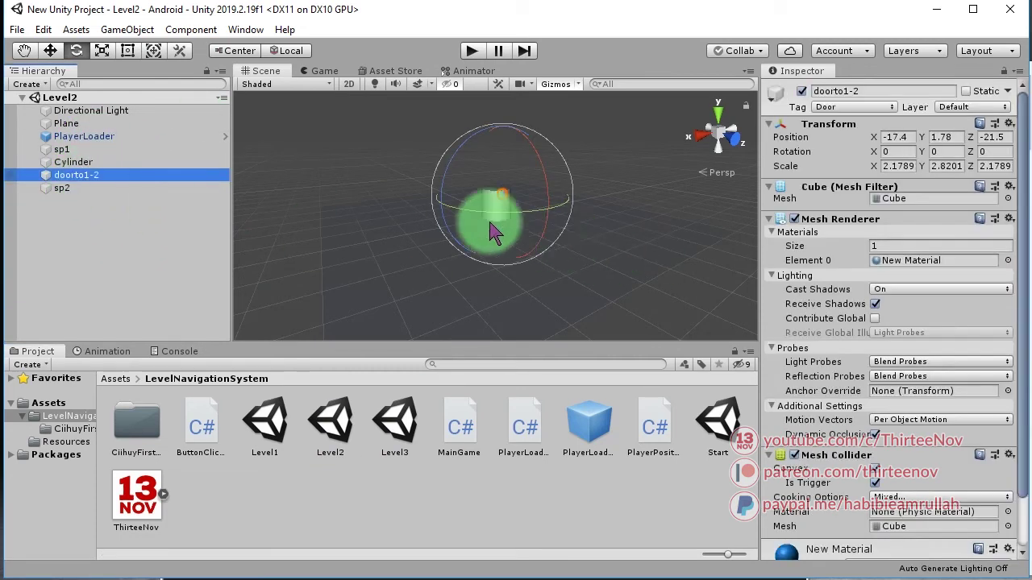
{"action": "left_click_drag", "start_coordinate": [491, 230], "coordinate": [654, 331], "text": "alt"}
{"action": "left_click", "coordinate": [372, 224]}
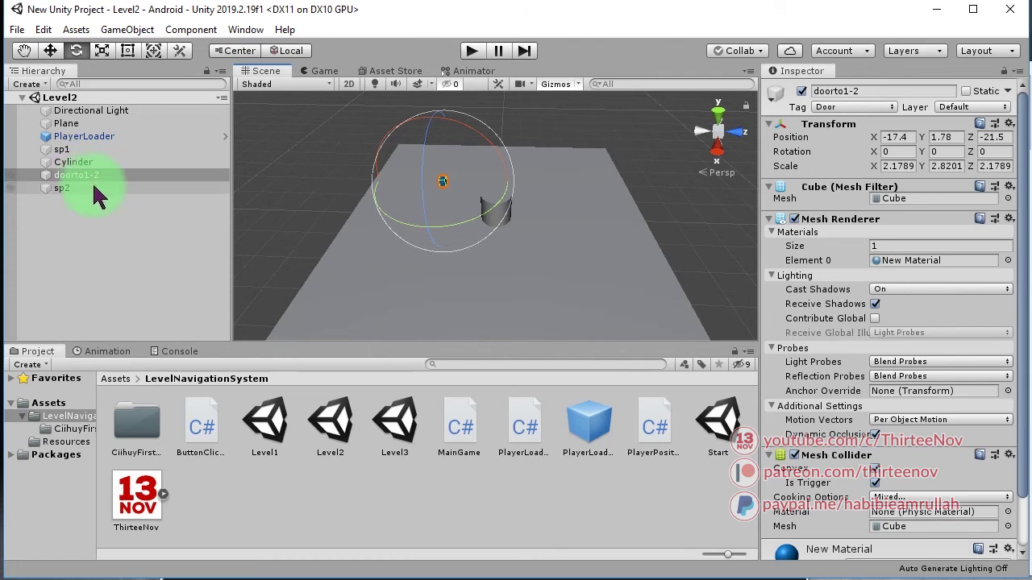
{"action": "key", "text": "ctrl+d"}
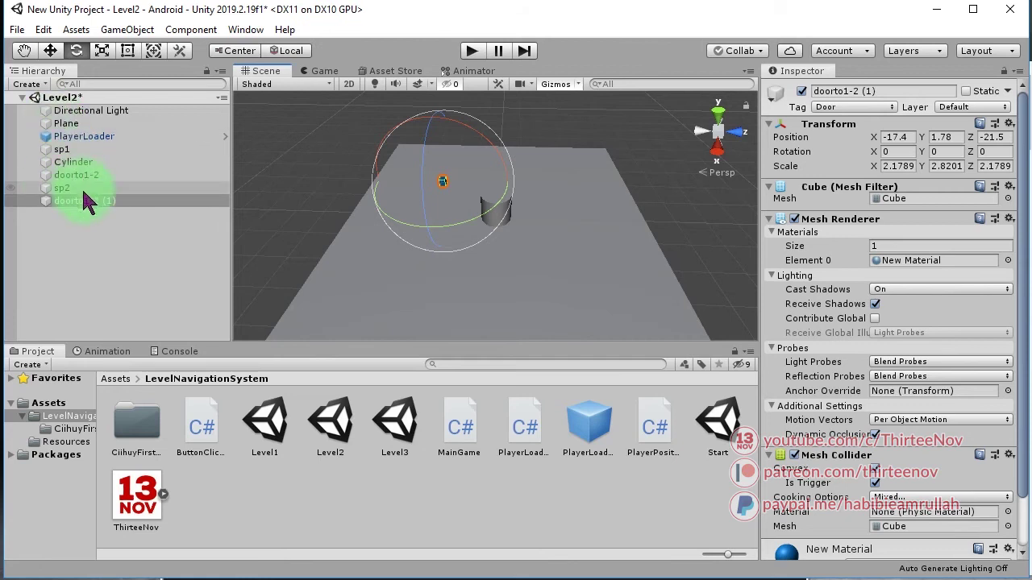
{"action": "left_click", "coordinate": [84, 201]}
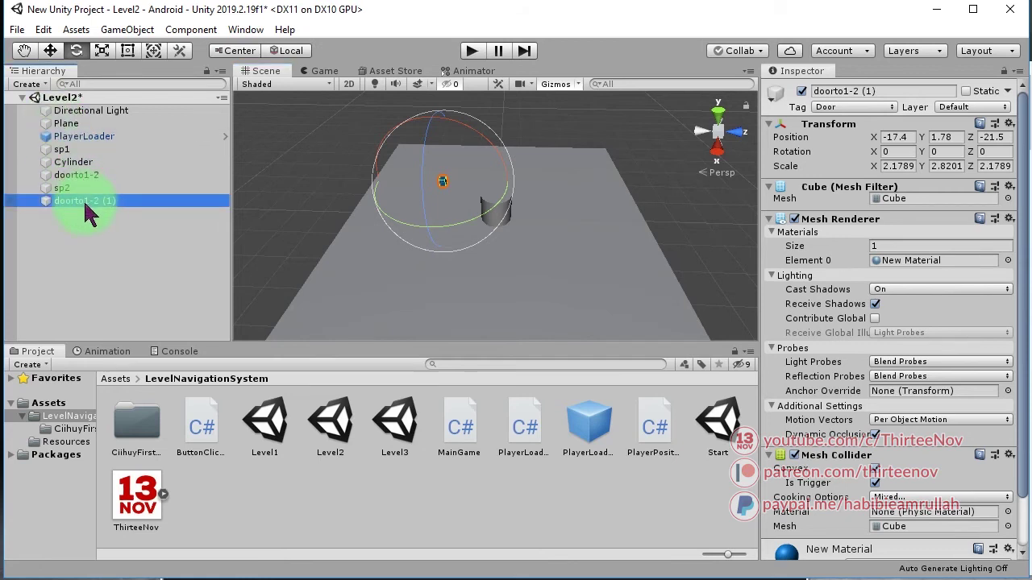
{"action": "type", "text": "doorto2-"}
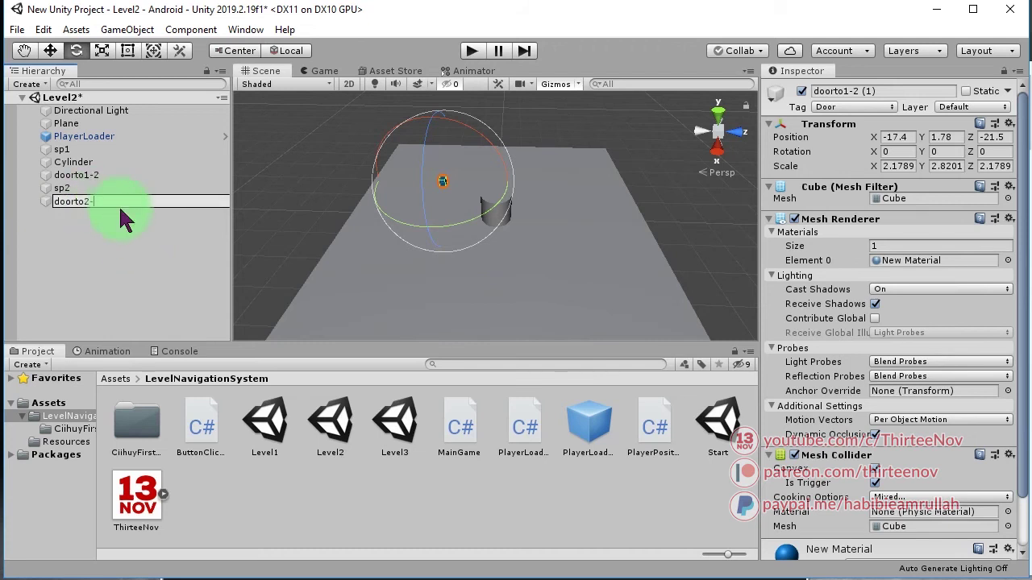
{"action": "type", "text": "1"}
{"action": "left_click", "coordinate": [130, 246]}
{"action": "key", "text": "ctrl+s"}
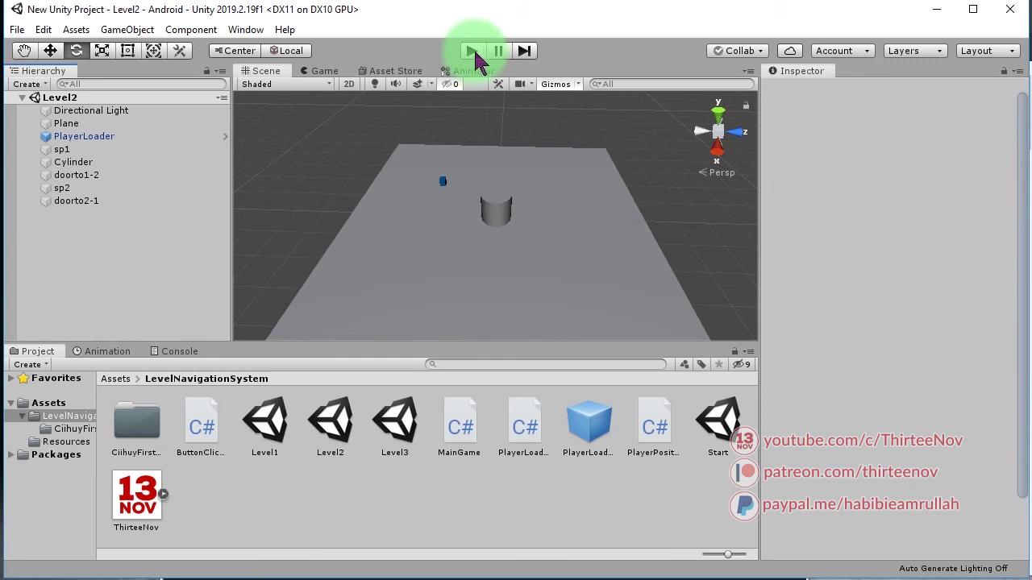
- Play from the Start scene through Level1's door into Level2, then inspect Level2 in the Scene view
{"action": "double_click", "coordinate": [725, 435]}
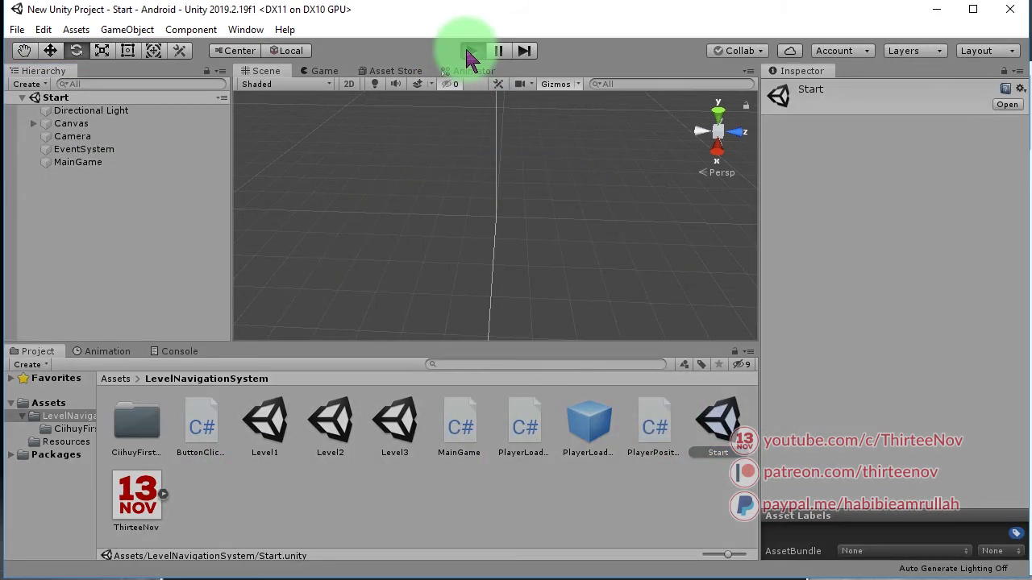
{"action": "left_click", "coordinate": [467, 51]}
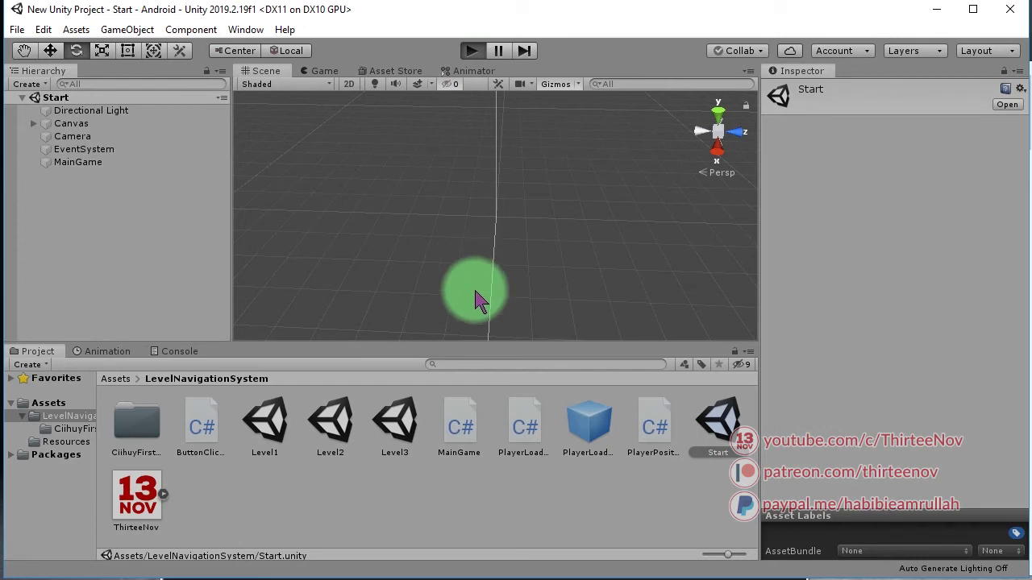
{"action": "left_click", "coordinate": [510, 262]}
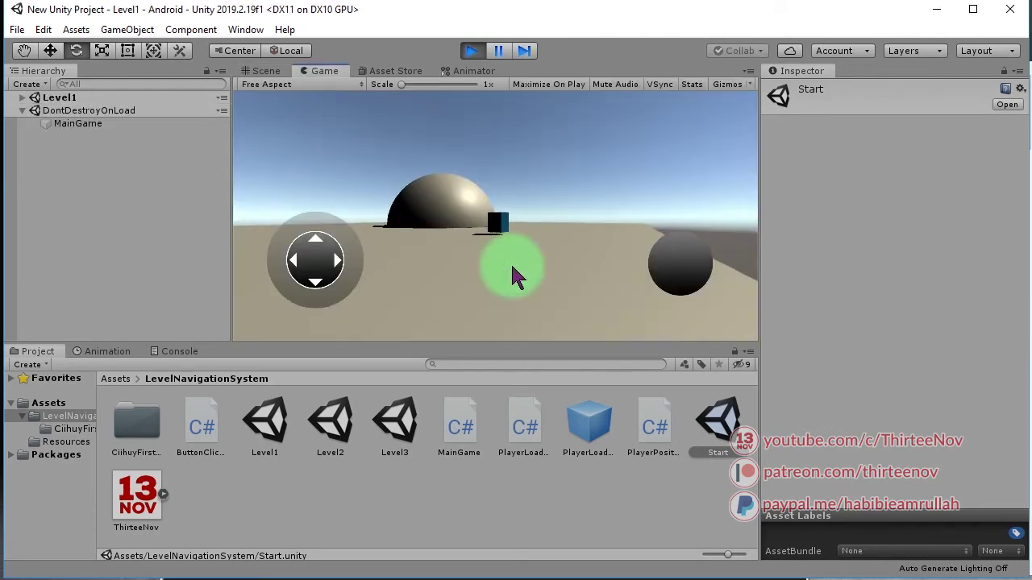
{"action": "mouse_move", "coordinate": [432, 250]}
{"action": "left_mouse_down"}
{"action": "mouse_move", "coordinate": [524, 207]}
{"action": "mouse_move", "coordinate": [543, 218]}
{"action": "mouse_move", "coordinate": [474, 309]}
{"action": "mouse_move", "coordinate": [410, 222]}
{"action": "mouse_move", "coordinate": [609, 195]}
{"action": "mouse_move", "coordinate": [478, 228]}
{"action": "mouse_move", "coordinate": [561, 229]}
{"action": "mouse_move", "coordinate": [466, 237]}
{"action": "mouse_move", "coordinate": [395, 216]}
{"action": "mouse_move", "coordinate": [426, 214]}
{"action": "mouse_move", "coordinate": [449, 235]}
{"action": "mouse_move", "coordinate": [441, 222]}
{"action": "mouse_move", "coordinate": [400, 220]}
{"action": "mouse_move", "coordinate": [403, 230]}
{"action": "mouse_move", "coordinate": [277, 146]}
{"action": "mouse_move", "coordinate": [268, 85]}
{"action": "left_mouse_up"}
{"action": "left_click", "coordinate": [259, 71]}
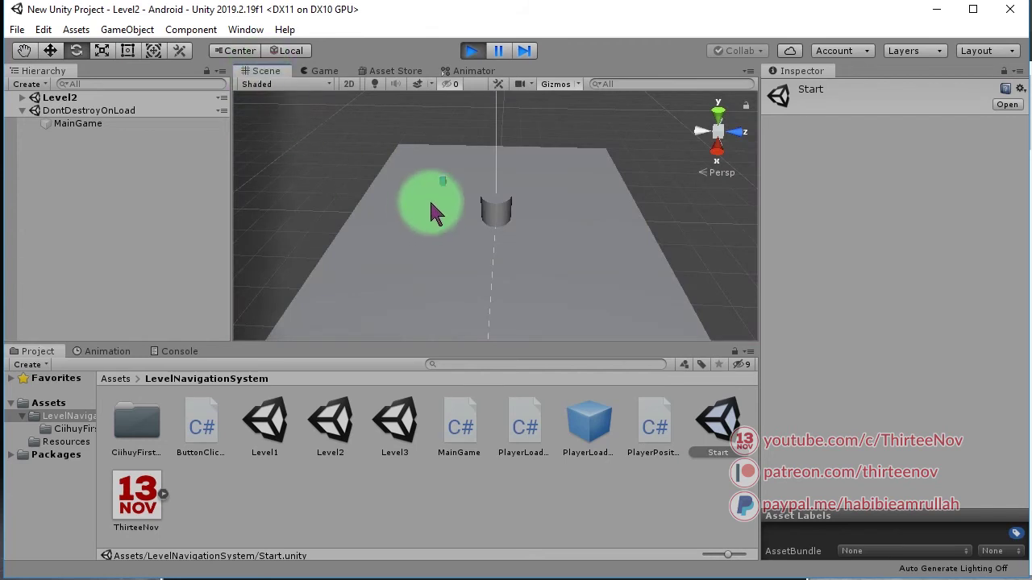
{"action": "mouse_move", "coordinate": [516, 288]}
{"action": "left_mouse_down", "text": "alt"}
{"action": "mouse_move", "coordinate": [751, 328]}
{"action": "mouse_move", "coordinate": [572, 214]}
{"action": "mouse_move", "coordinate": [652, 169]}
{"action": "mouse_move", "coordinate": [451, 247]}
{"action": "mouse_move", "coordinate": [373, 244]}
{"action": "mouse_move", "coordinate": [401, 272]}
{"action": "left_mouse_up", "text": "alt"}
- Move Level2's doorto2-1 door to 46.8, 1.78, -2.8 on the floor's right edge, then replay from Start
{"action": "left_click", "coordinate": [484, 54]}
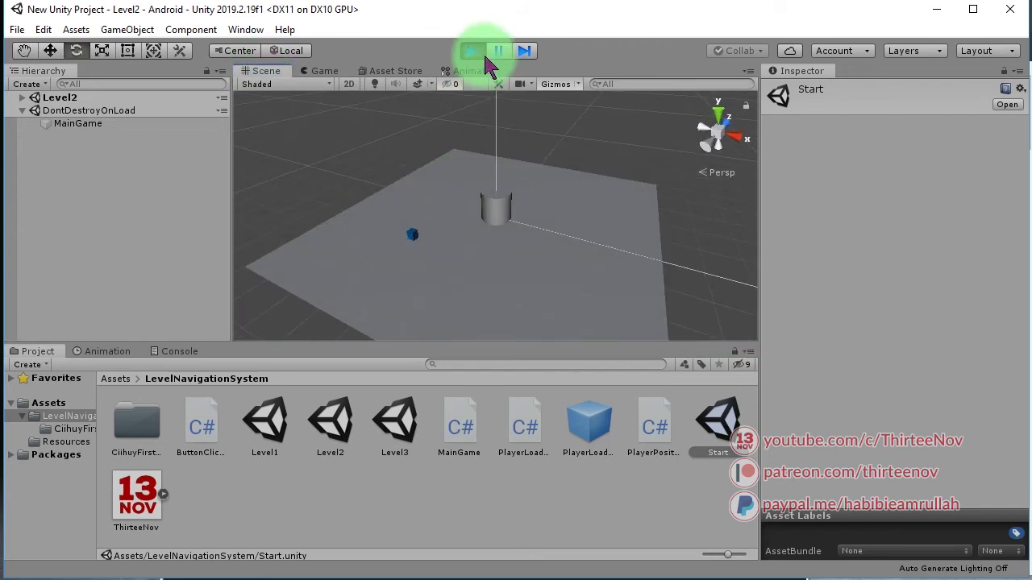
{"action": "left_click", "coordinate": [462, 441]}
{"action": "double_click", "coordinate": [335, 431]}
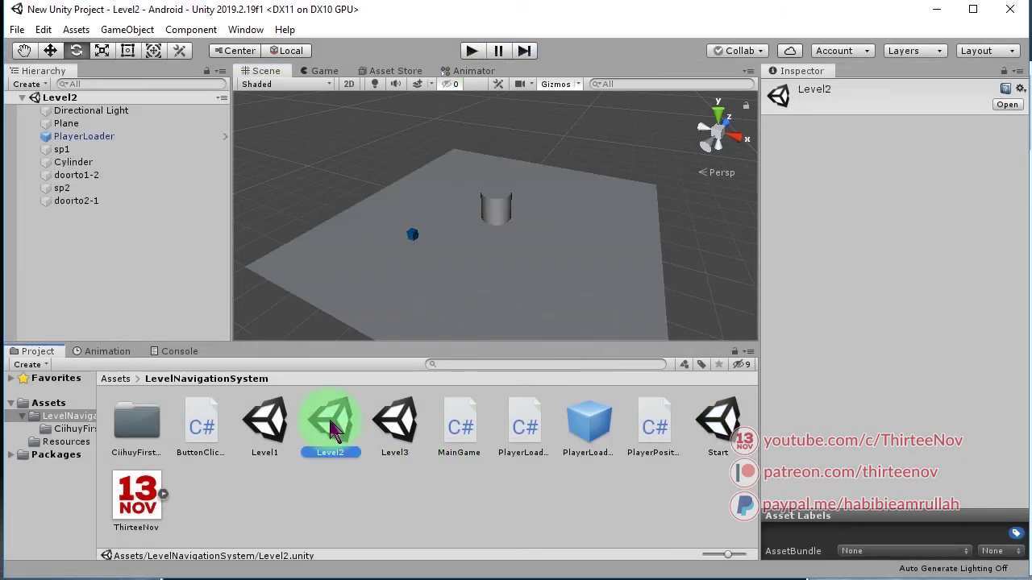
{"action": "left_click", "coordinate": [77, 201]}
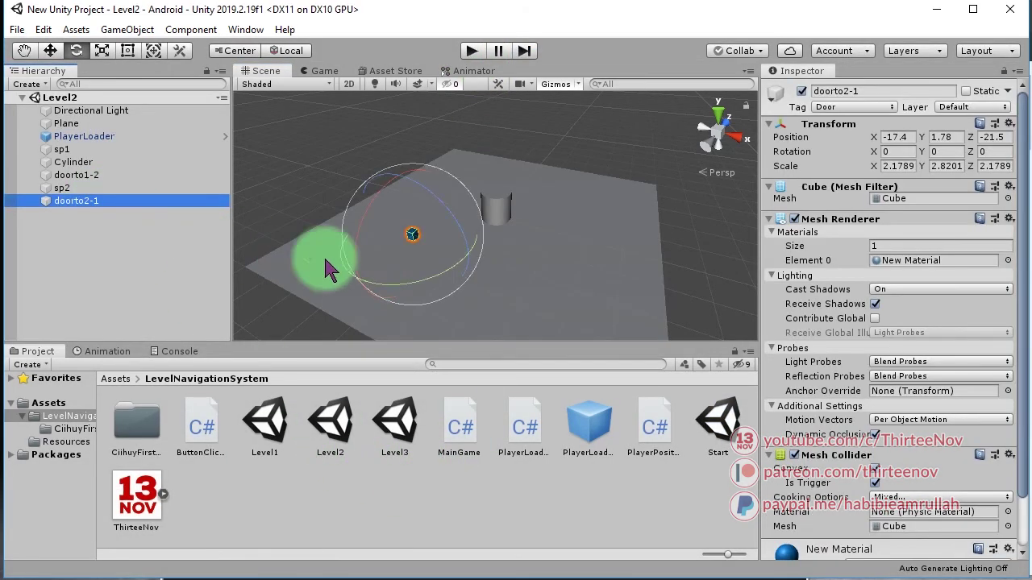
{"action": "left_click", "coordinate": [50, 51]}
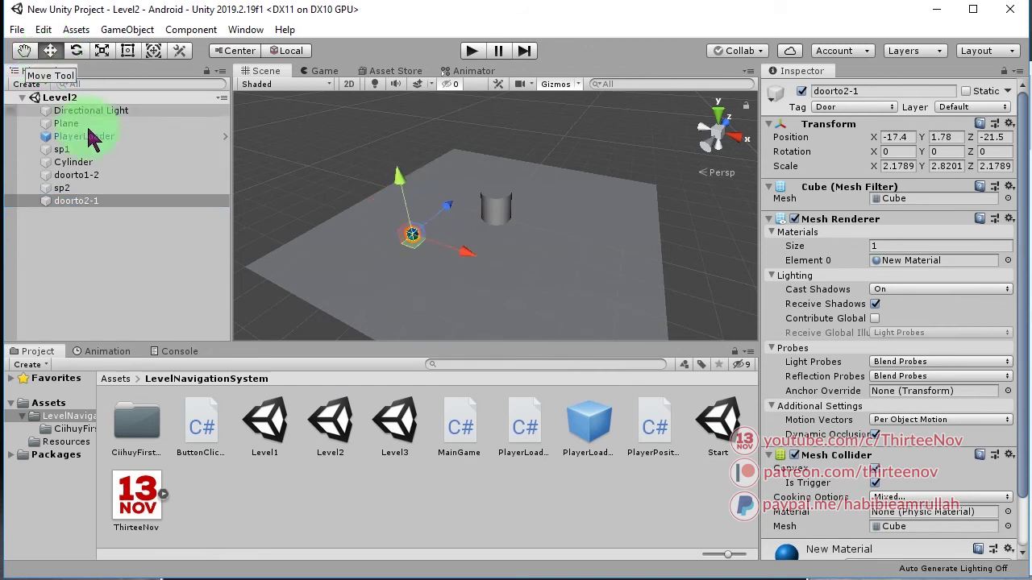
{"action": "left_click", "coordinate": [431, 266]}
{"action": "left_click_drag", "start_coordinate": [419, 240], "coordinate": [444, 264]}
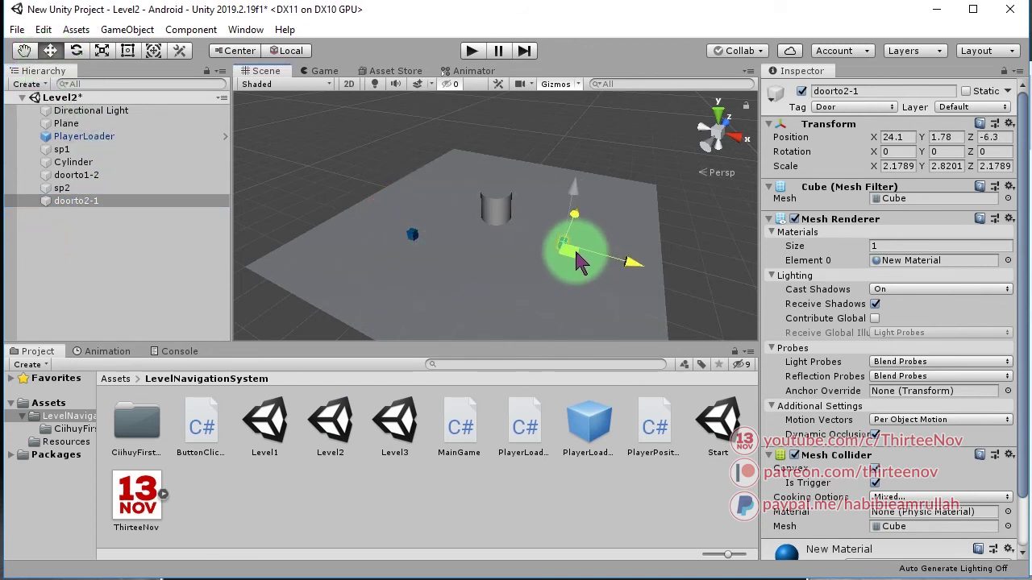
{"action": "left_click_drag", "start_coordinate": [599, 261], "coordinate": [658, 272]}
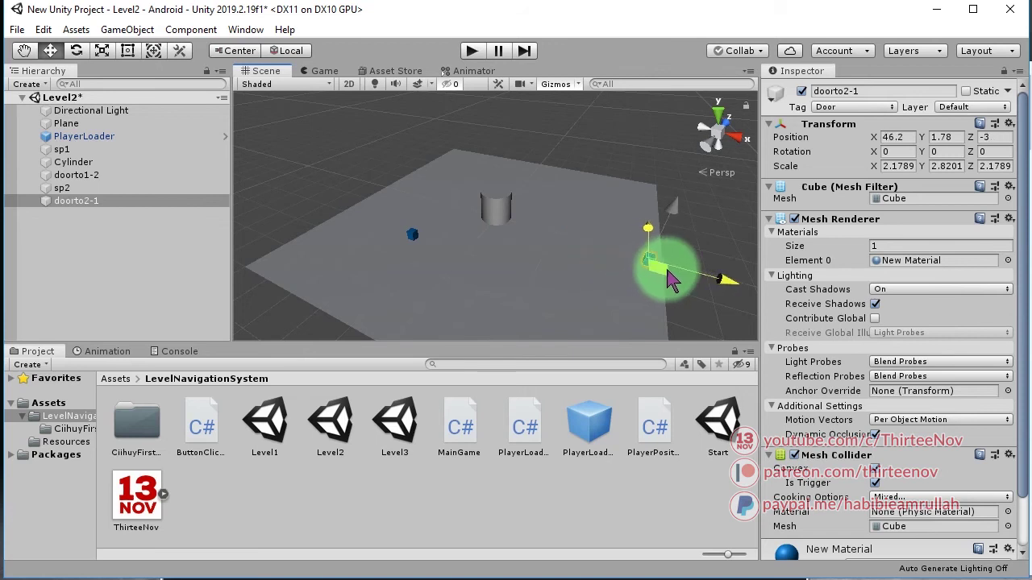
{"action": "left_click", "coordinate": [480, 252]}
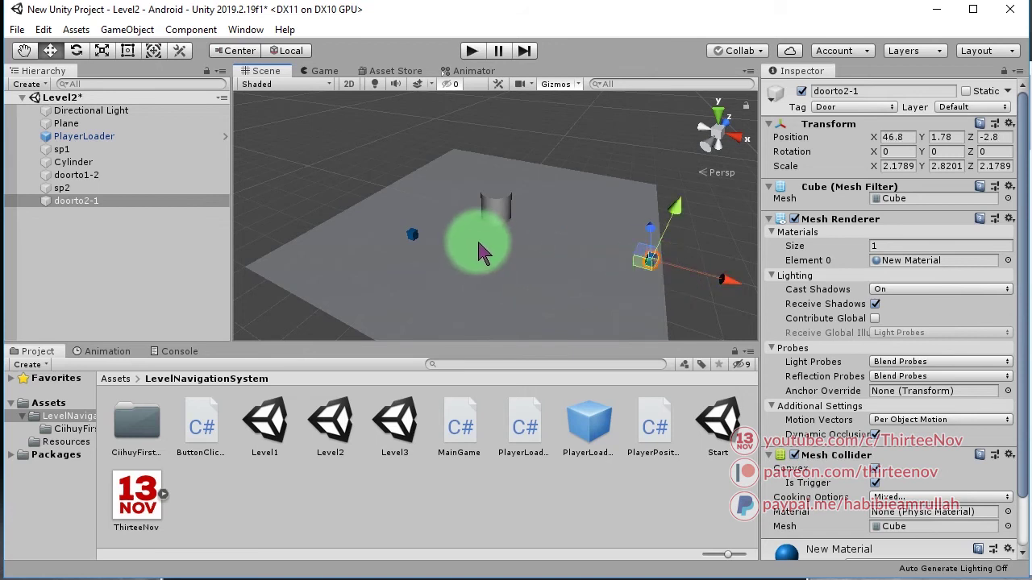
{"action": "double_click", "coordinate": [725, 423]}
{"action": "left_click", "coordinate": [473, 50]}
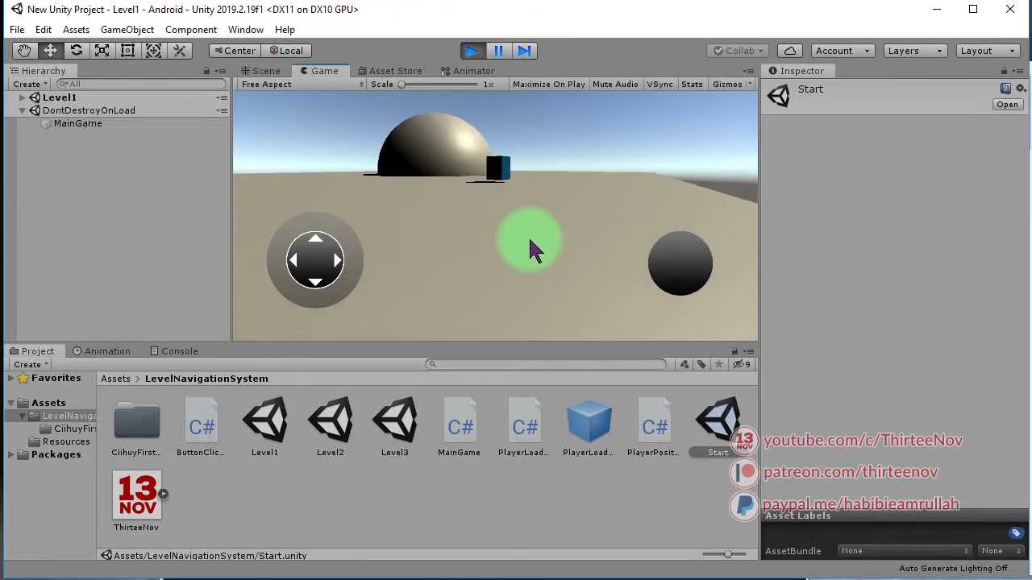
- Walk the player through Level1's door into Level2 and look around the cylinder
{"action": "mouse_move", "coordinate": [525, 284]}
{"action": "left_mouse_down"}
{"action": "mouse_move", "coordinate": [553, 301]}
{"action": "mouse_move", "coordinate": [541, 221]}
{"action": "mouse_move", "coordinate": [522, 195]}
{"action": "mouse_move", "coordinate": [560, 258]}
{"action": "mouse_move", "coordinate": [449, 272]}
{"action": "mouse_move", "coordinate": [394, 249]}
{"action": "mouse_move", "coordinate": [526, 259]}
{"action": "mouse_move", "coordinate": [498, 190]}
{"action": "mouse_move", "coordinate": [474, 194]}
{"action": "mouse_move", "coordinate": [546, 217]}
{"action": "mouse_move", "coordinate": [501, 223]}
{"action": "left_mouse_up"}
{"action": "left_click", "coordinate": [702, 278]}
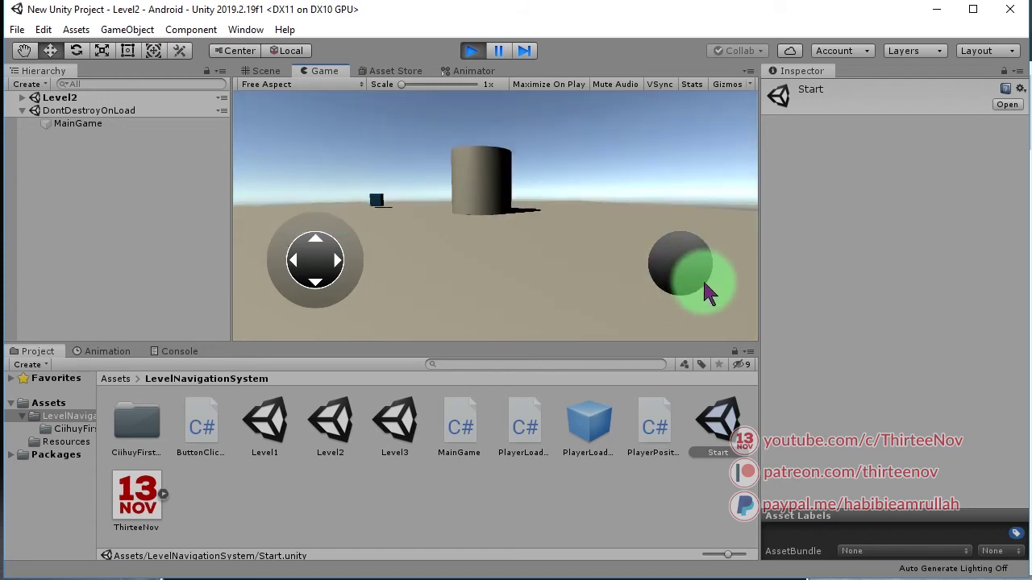
{"action": "left_click_drag", "start_coordinate": [702, 278], "coordinate": [486, 145]}
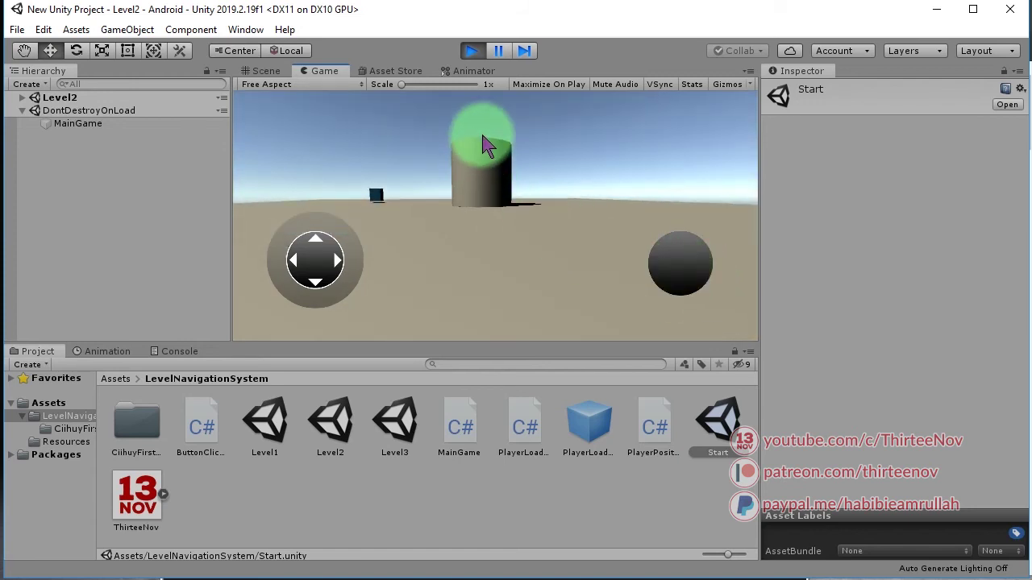
{"action": "left_click_drag", "start_coordinate": [482, 144], "coordinate": [500, 179]}
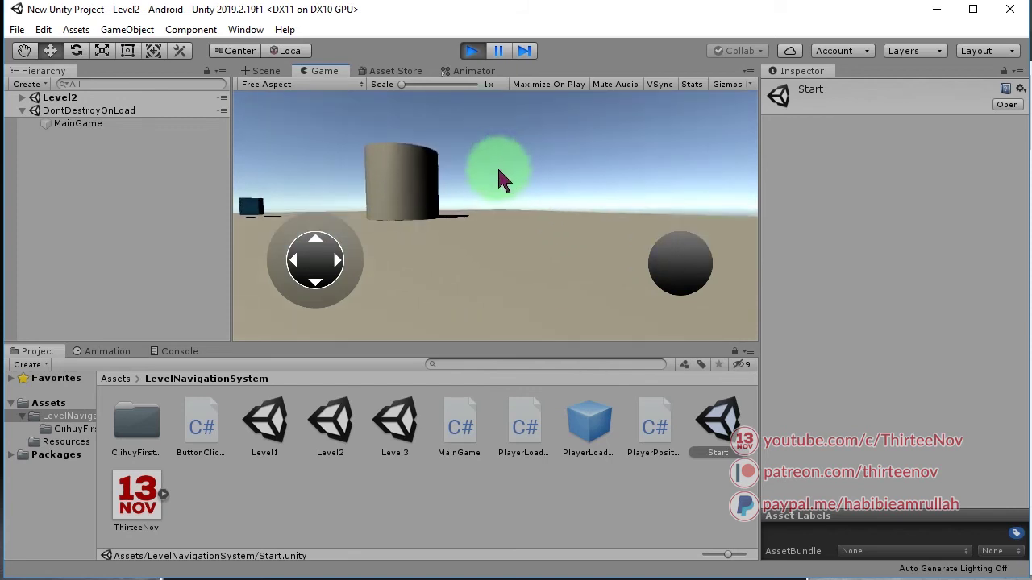
{"action": "mouse_move", "coordinate": [431, 149]}
{"action": "left_mouse_down"}
{"action": "mouse_move", "coordinate": [399, 149]}
{"action": "mouse_move", "coordinate": [471, 207]}
{"action": "left_mouse_up"}
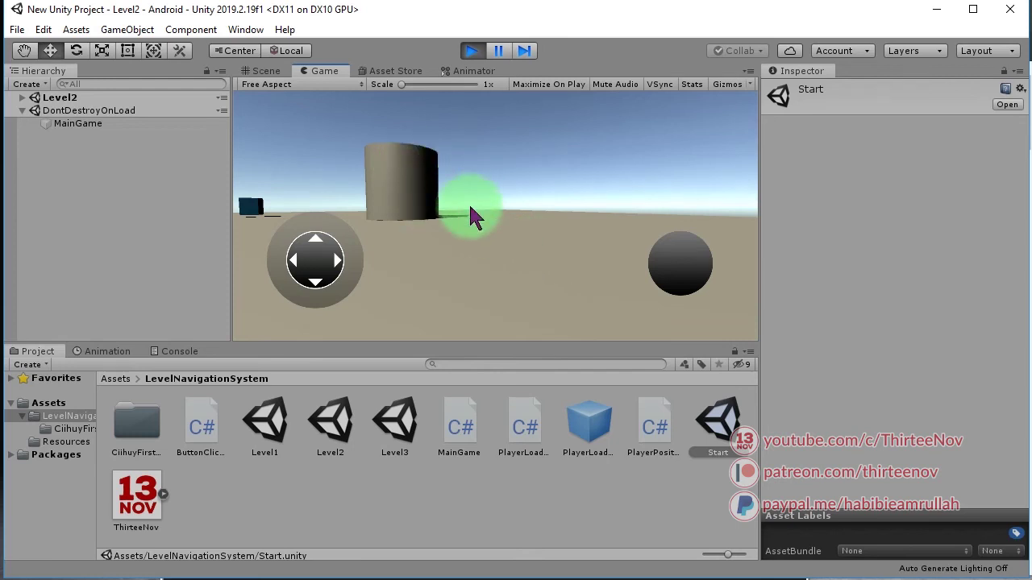
{"action": "mouse_move", "coordinate": [593, 243]}
{"action": "left_mouse_down"}
{"action": "mouse_move", "coordinate": [470, 228]}
{"action": "mouse_move", "coordinate": [70, 123]}
{"action": "mouse_move", "coordinate": [37, 100]}
{"action": "mouse_move", "coordinate": [40, 224]}
{"action": "left_mouse_up"}
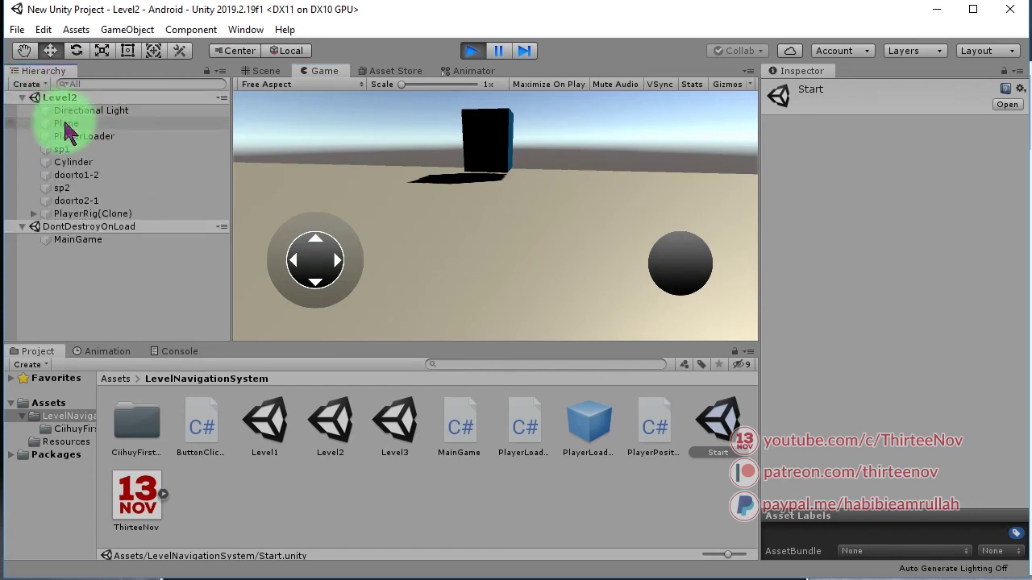
- Inspect the FPS-Player components inside the spawned PlayerRig(Clone)
{"action": "left_click", "coordinate": [33, 214]}
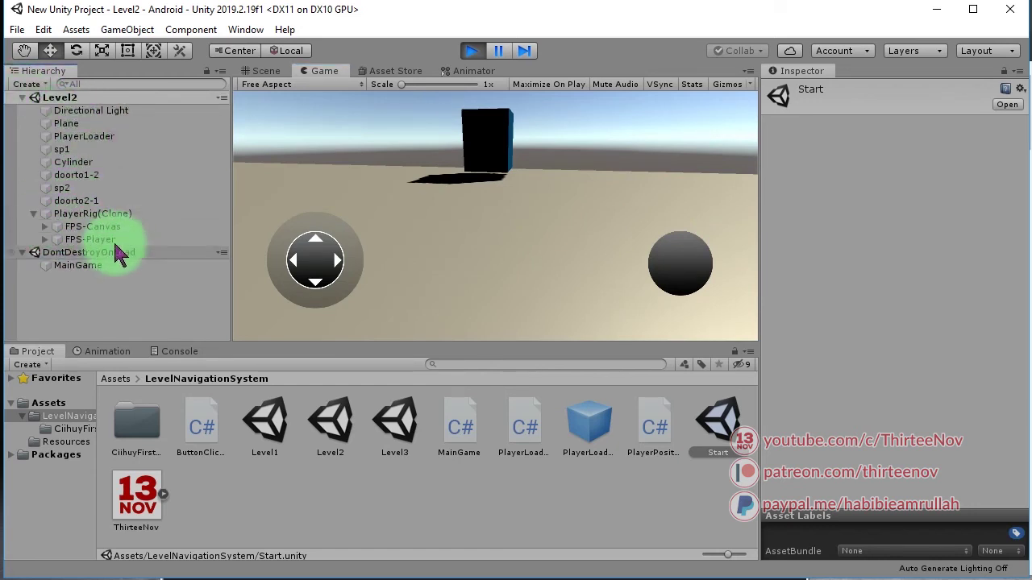
{"action": "left_click", "coordinate": [105, 240]}
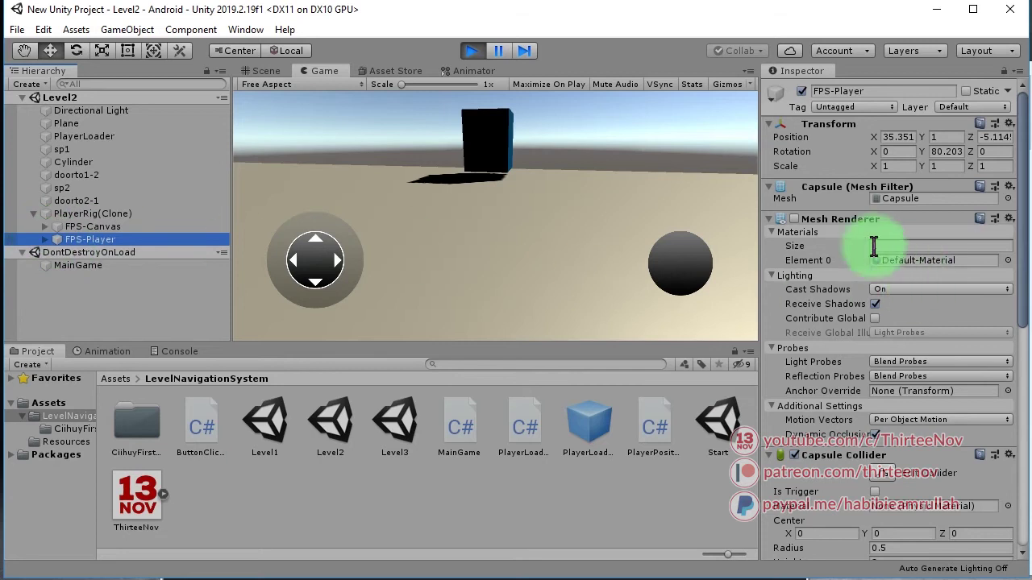
{"action": "scroll", "coordinate": [877, 486], "scroll_direction": "down", "scroll_amount": 10}
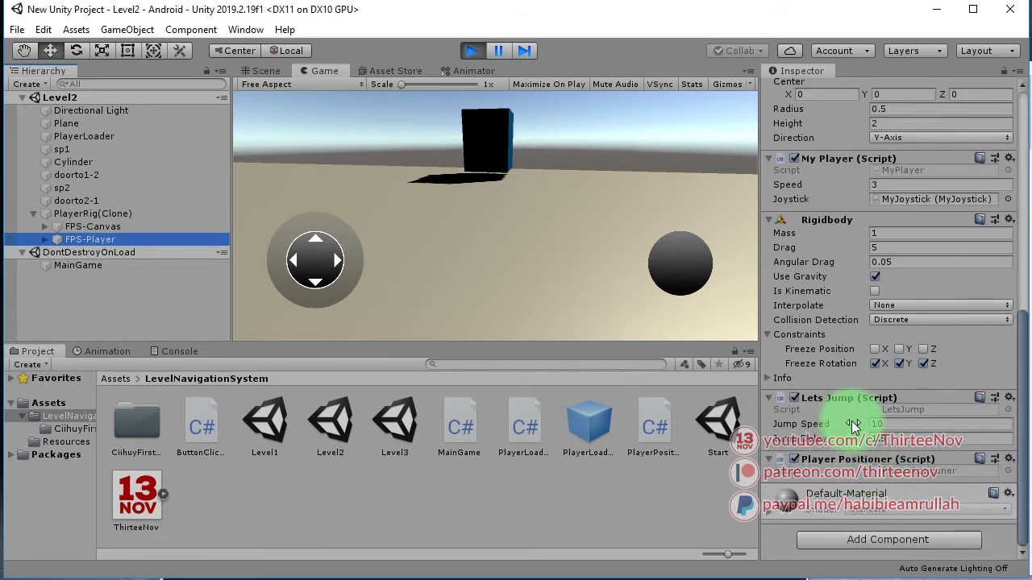
{"action": "scroll", "coordinate": [847, 464], "scroll_direction": "up", "scroll_amount": 7}
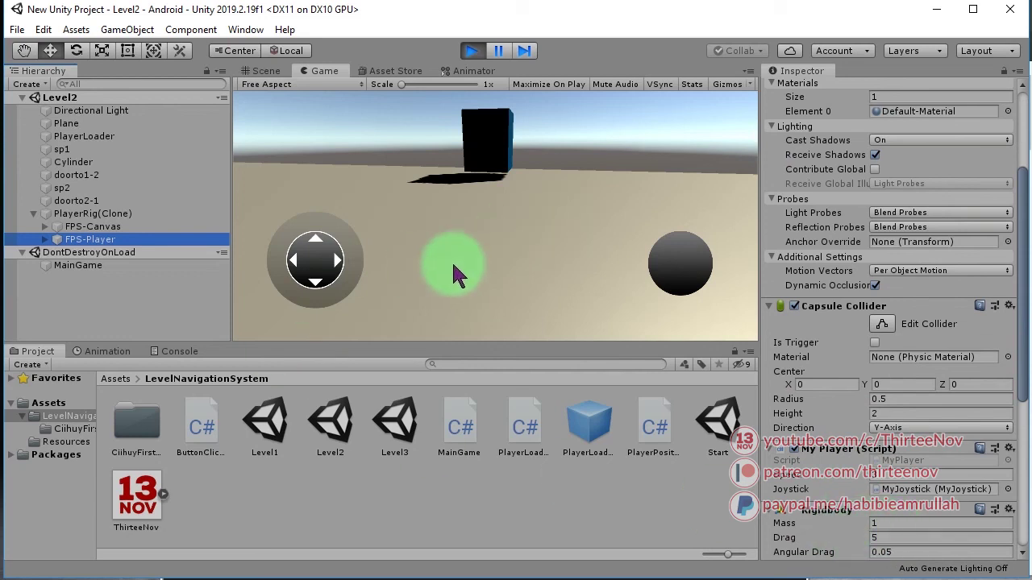
- Walk the player toward the black cube, then stop the play test
{"action": "left_click_drag", "start_coordinate": [494, 208], "coordinate": [487, 216]}
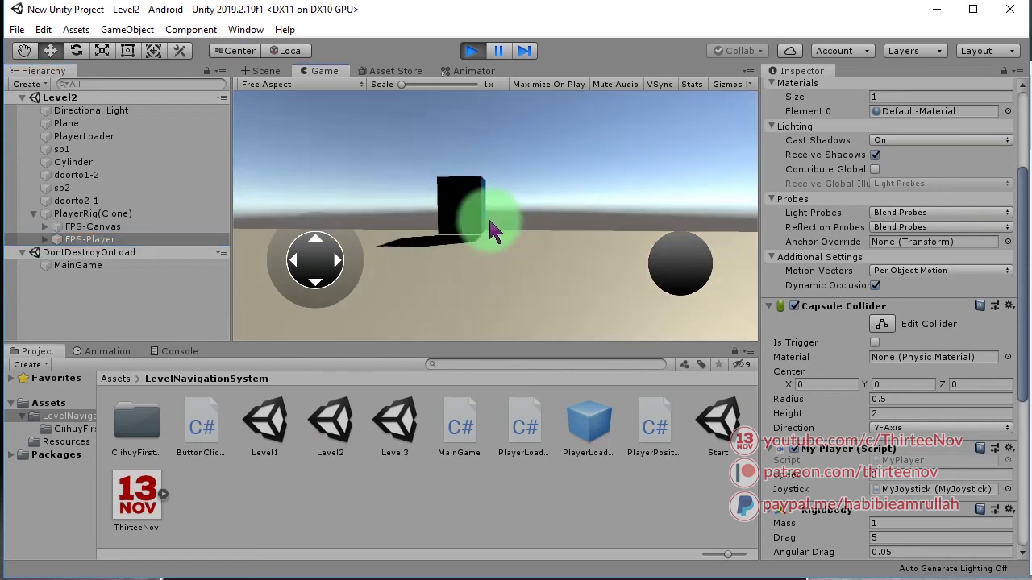
{"action": "key", "text": "w"}
{"action": "mouse_move", "coordinate": [487, 216]}
{"action": "left_mouse_down"}
{"action": "mouse_move", "coordinate": [558, 245]}
{"action": "mouse_move", "coordinate": [566, 266]}
{"action": "mouse_move", "coordinate": [557, 290]}
{"action": "mouse_move", "coordinate": [570, 301]}
{"action": "mouse_move", "coordinate": [617, 288]}
{"action": "mouse_move", "coordinate": [543, 246]}
{"action": "left_mouse_up"}
{"action": "left_click_drag", "start_coordinate": [587, 260], "coordinate": [449, 222]}
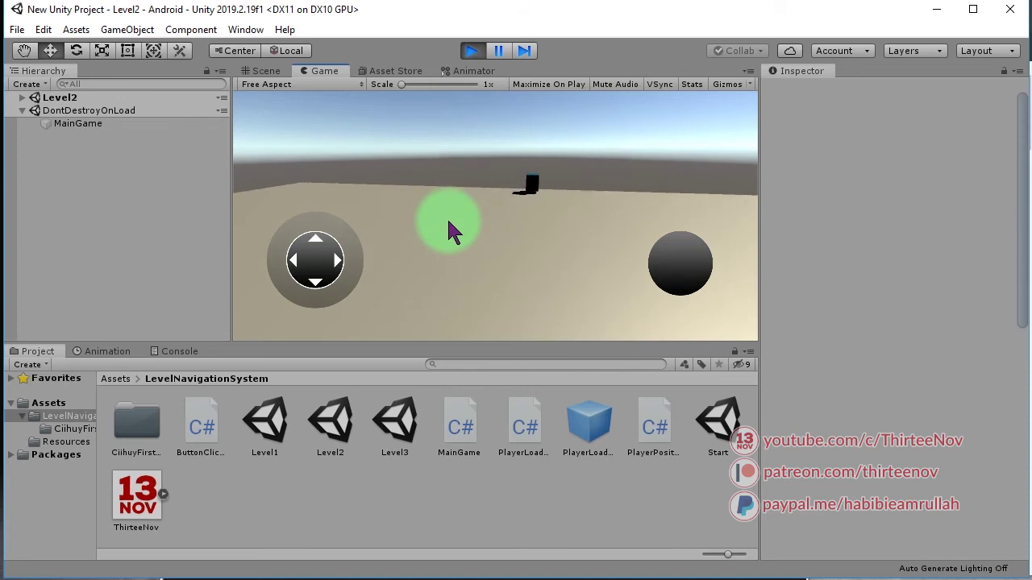
{"action": "left_click_drag", "start_coordinate": [451, 231], "coordinate": [456, 202]}
{"action": "left_click", "coordinate": [474, 51]}
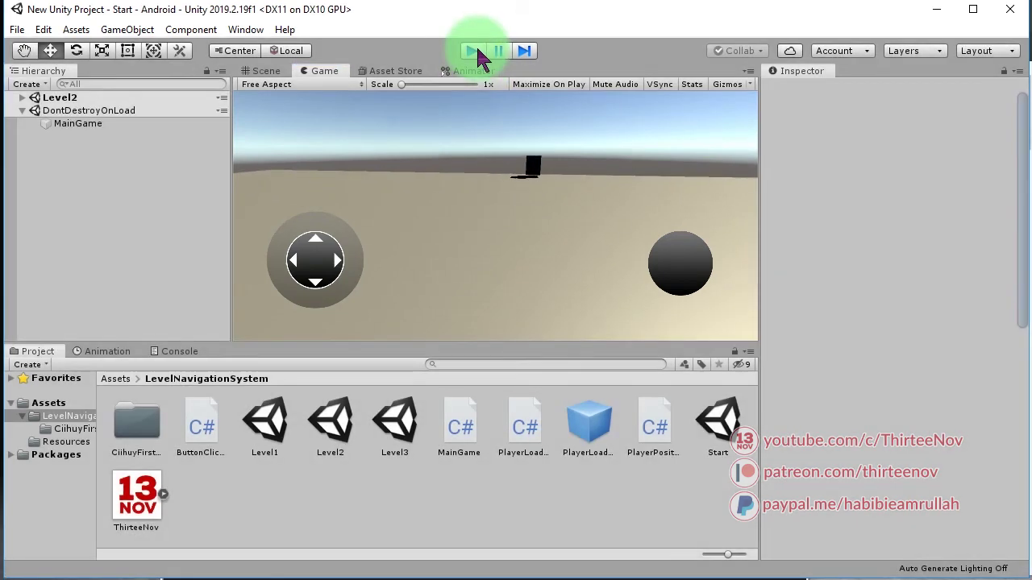
- Reopen Level2 and rename the door cube on the floor's right edge to doorto3-1
{"action": "double_click", "coordinate": [337, 422]}
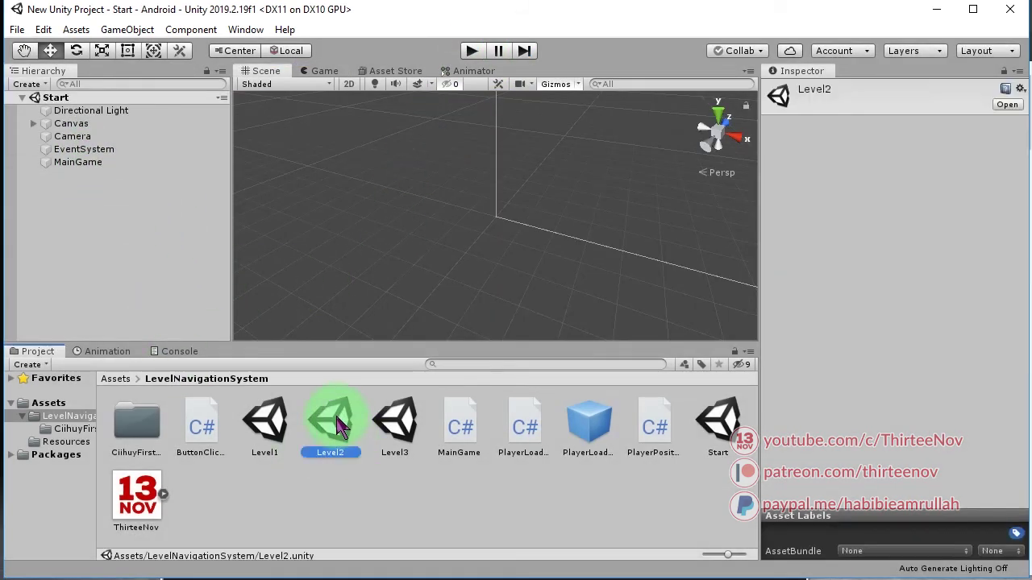
{"action": "left_click", "coordinate": [656, 266]}
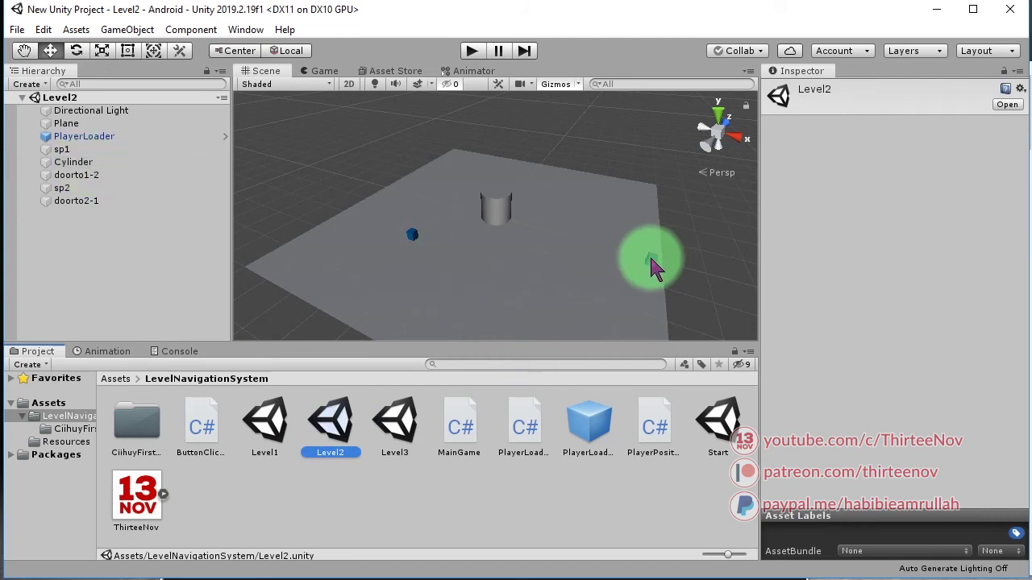
{"action": "left_click", "coordinate": [653, 266]}
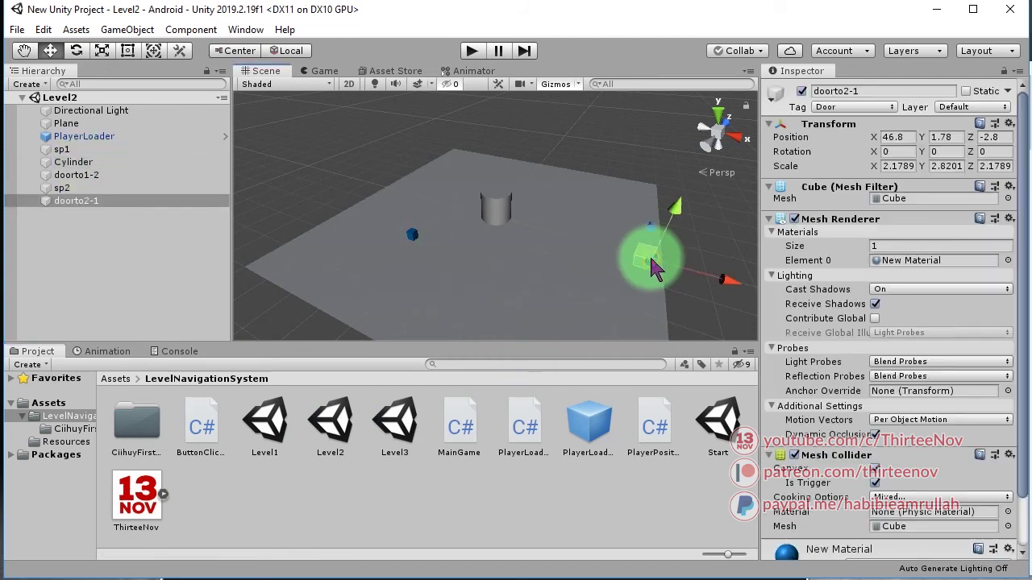
{"action": "left_click", "coordinate": [98, 202]}
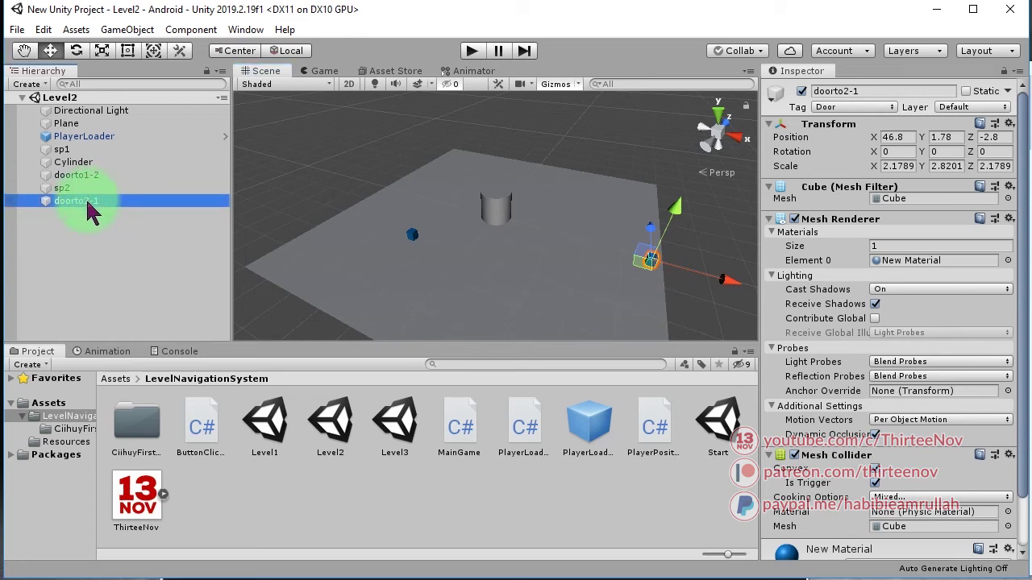
{"action": "left_click", "coordinate": [89, 203]}
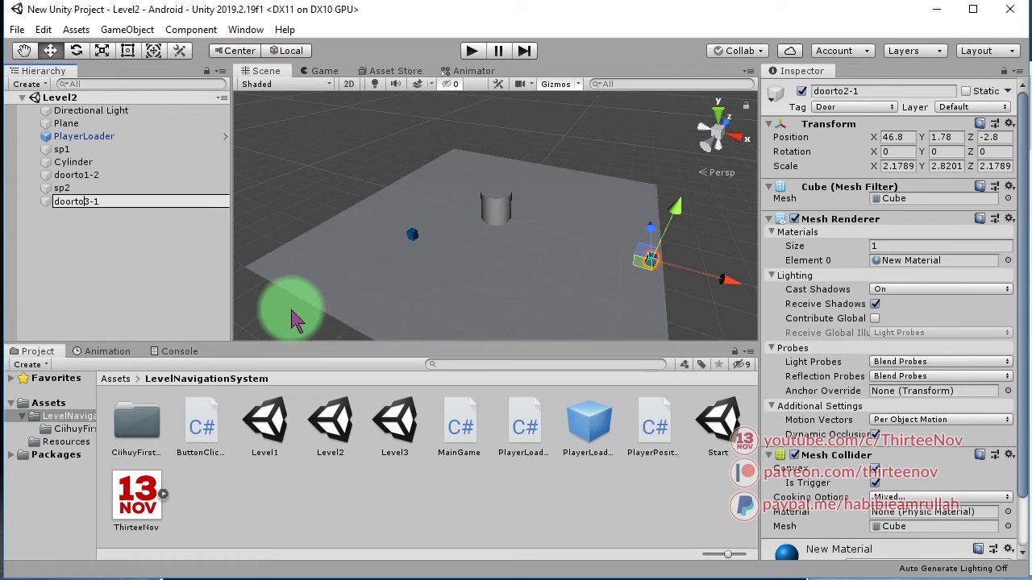
{"action": "type", "text": "3"}
{"action": "key", "text": "Return"}
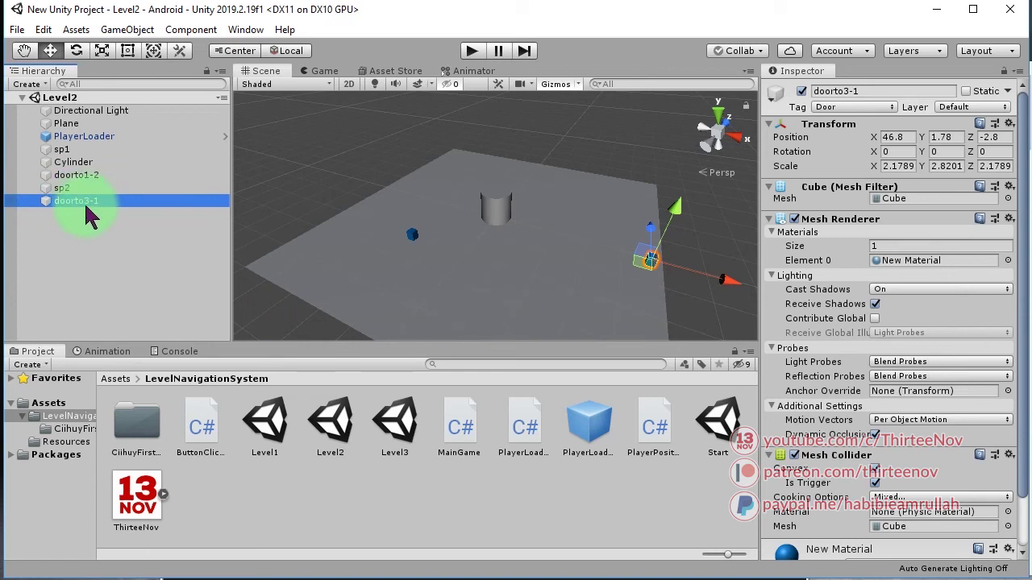
{"action": "left_click", "coordinate": [653, 528]}
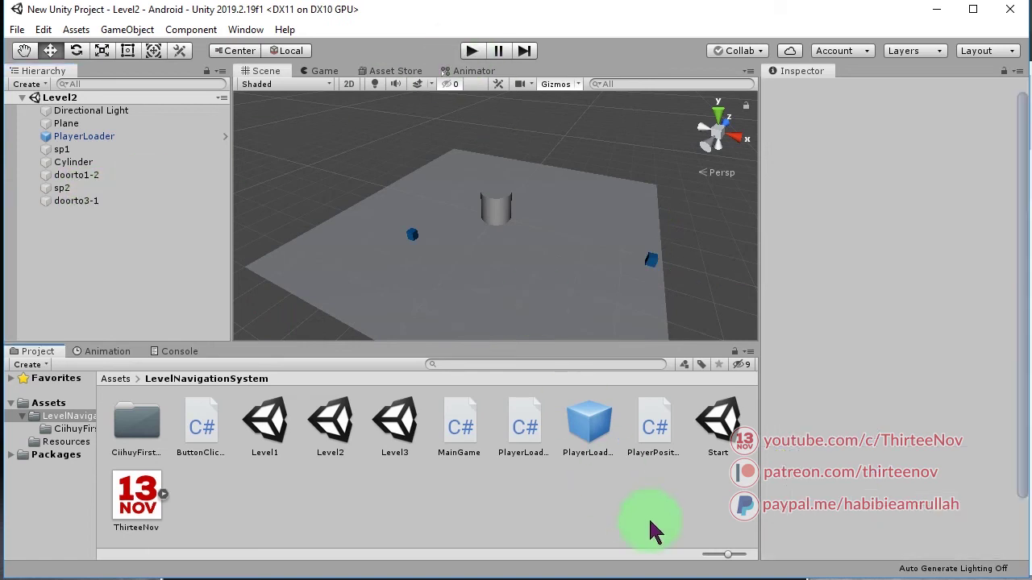
- Play from Start into Level2's door and open the Console error about Level3 missing from build settings
{"action": "double_click", "coordinate": [726, 429]}
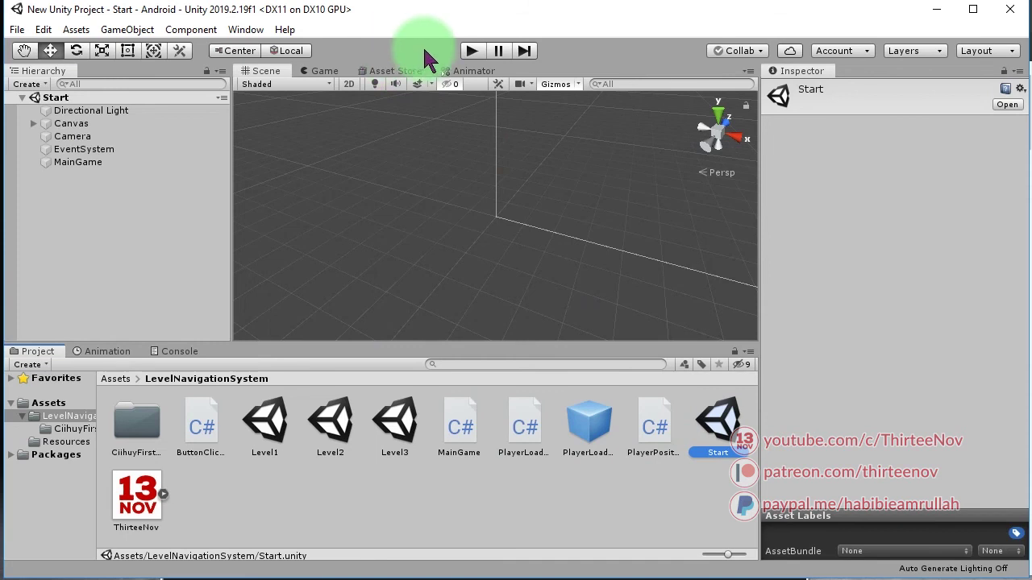
{"action": "left_click", "coordinate": [470, 52]}
{"action": "left_click", "coordinate": [502, 257]}
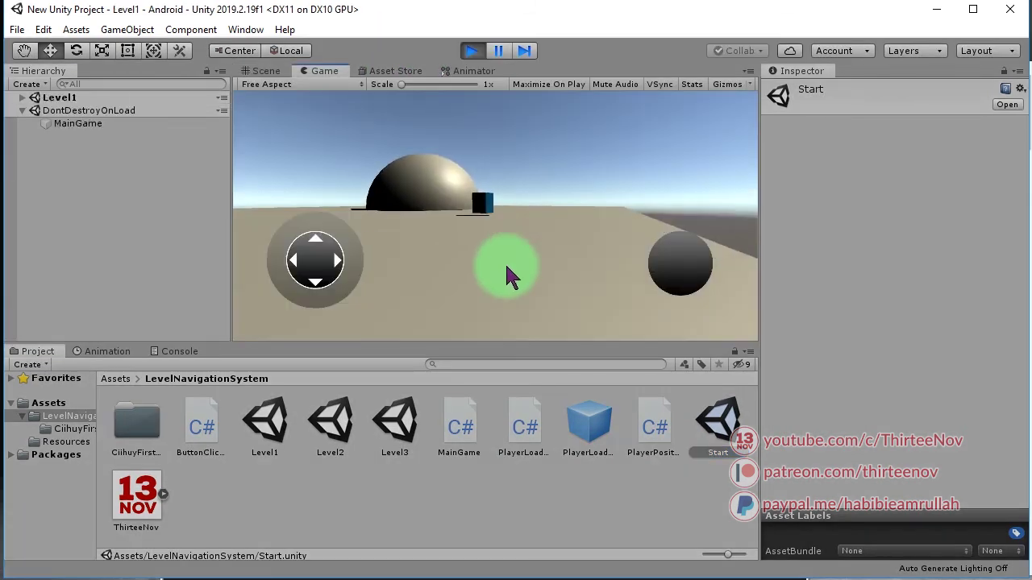
{"action": "left_click_drag", "start_coordinate": [481, 263], "coordinate": [604, 303]}
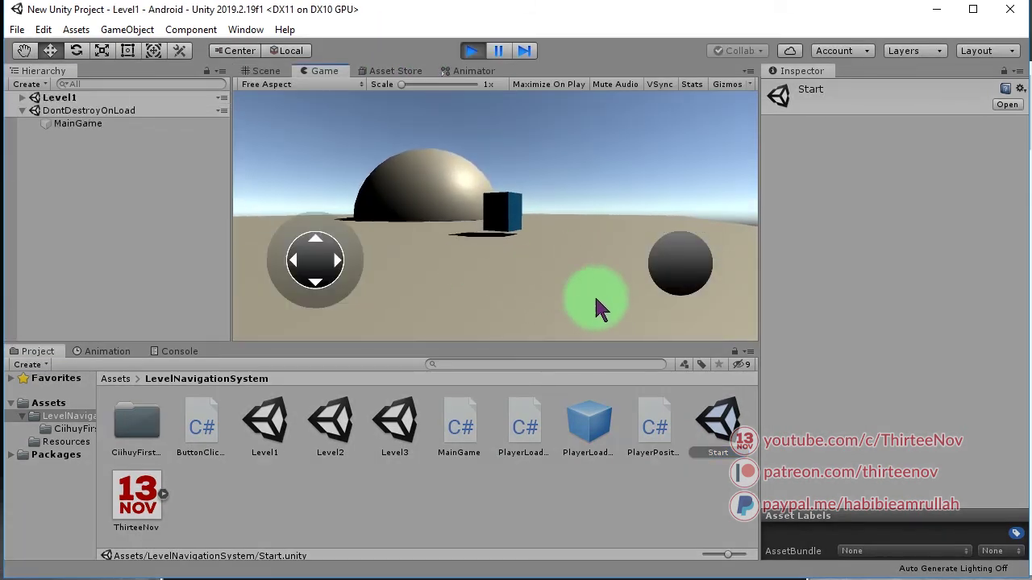
{"action": "mouse_move", "coordinate": [604, 302]}
{"action": "left_mouse_down"}
{"action": "mouse_move", "coordinate": [437, 203]}
{"action": "mouse_move", "coordinate": [513, 194]}
{"action": "mouse_move", "coordinate": [541, 166]}
{"action": "mouse_move", "coordinate": [549, 195]}
{"action": "mouse_move", "coordinate": [551, 178]}
{"action": "mouse_move", "coordinate": [549, 249]}
{"action": "mouse_move", "coordinate": [525, 286]}
{"action": "mouse_move", "coordinate": [511, 272]}
{"action": "left_mouse_up"}
{"action": "left_click", "coordinate": [56, 568]}
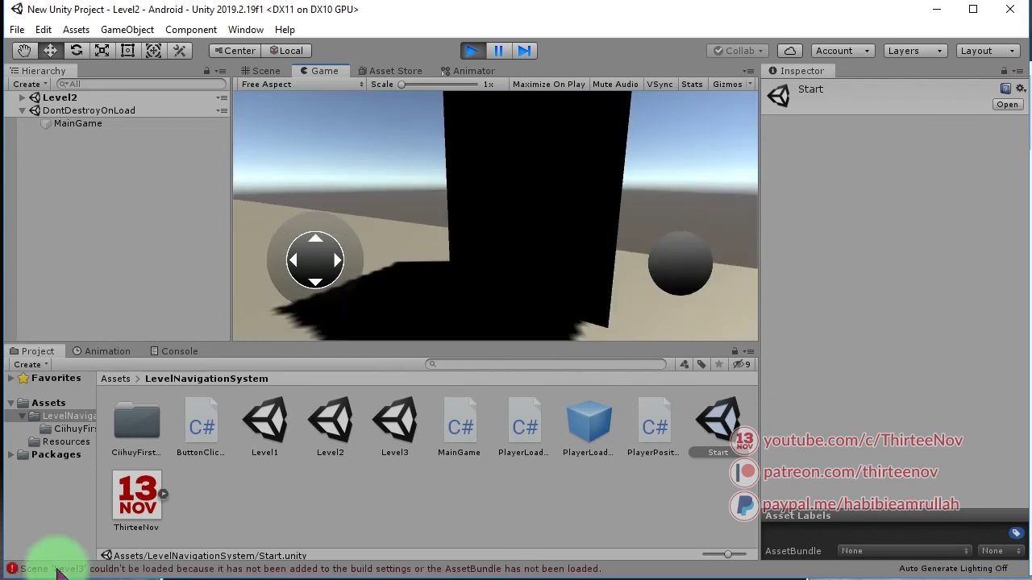
- Stop the play test and open the Level3 scene from the project assets
{"action": "left_click", "coordinate": [472, 50]}
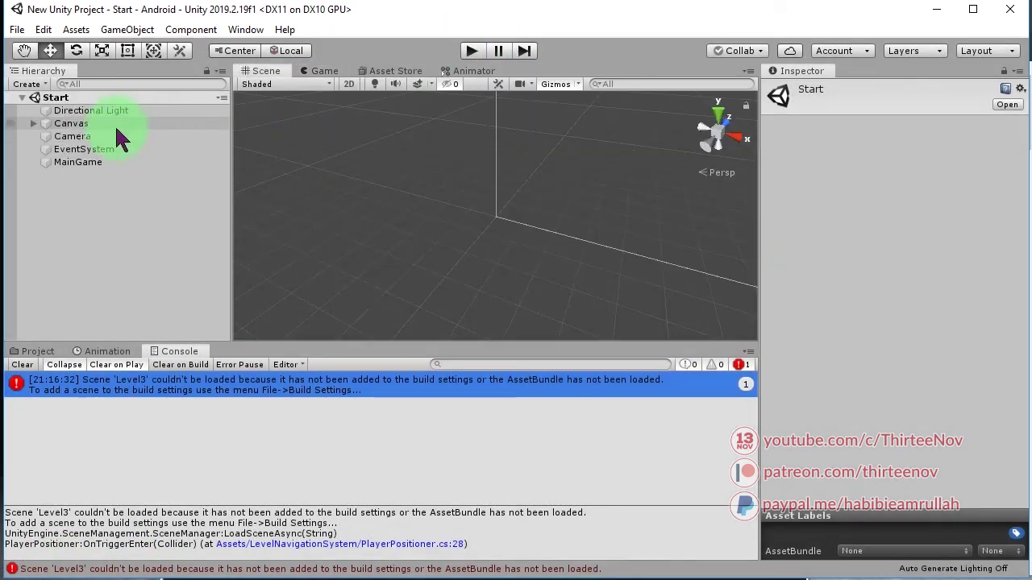
{"action": "left_click", "coordinate": [32, 352]}
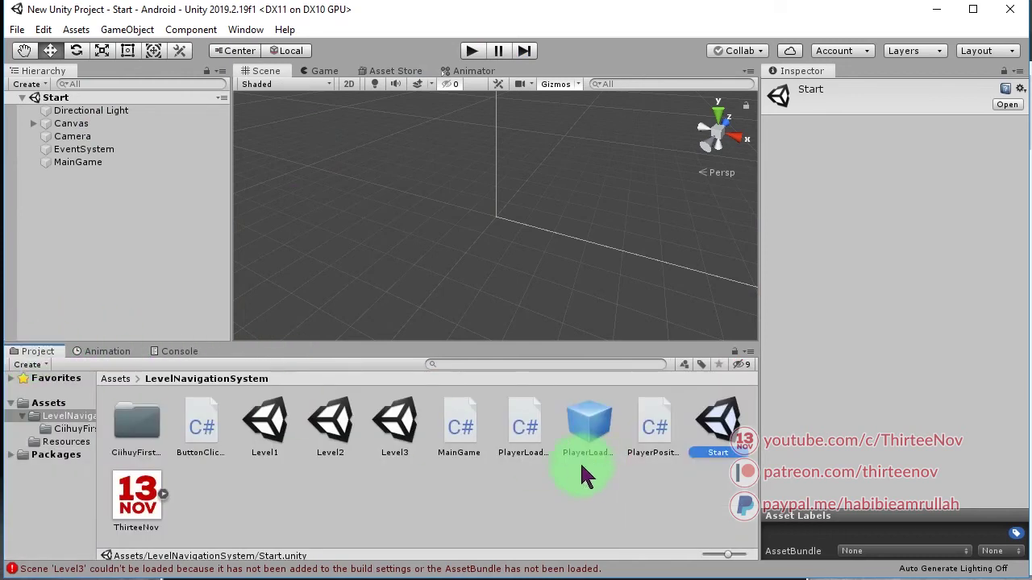
{"action": "left_click", "coordinate": [478, 462]}
{"action": "double_click", "coordinate": [391, 433]}
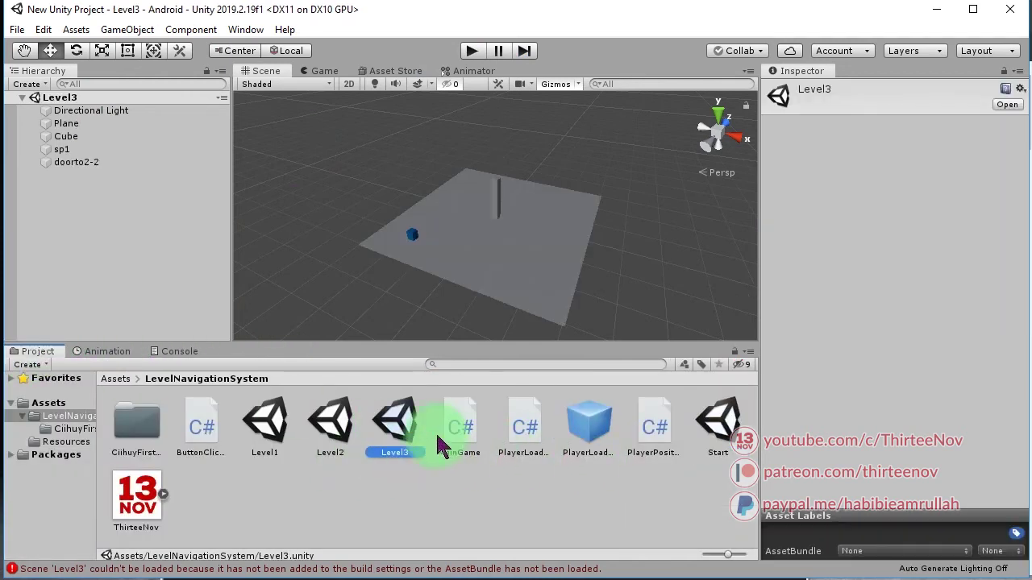
- Add Level3 to the Build Settings as scene index 3, after Start, Level1 and Level2
{"action": "left_click", "coordinate": [16, 29]}
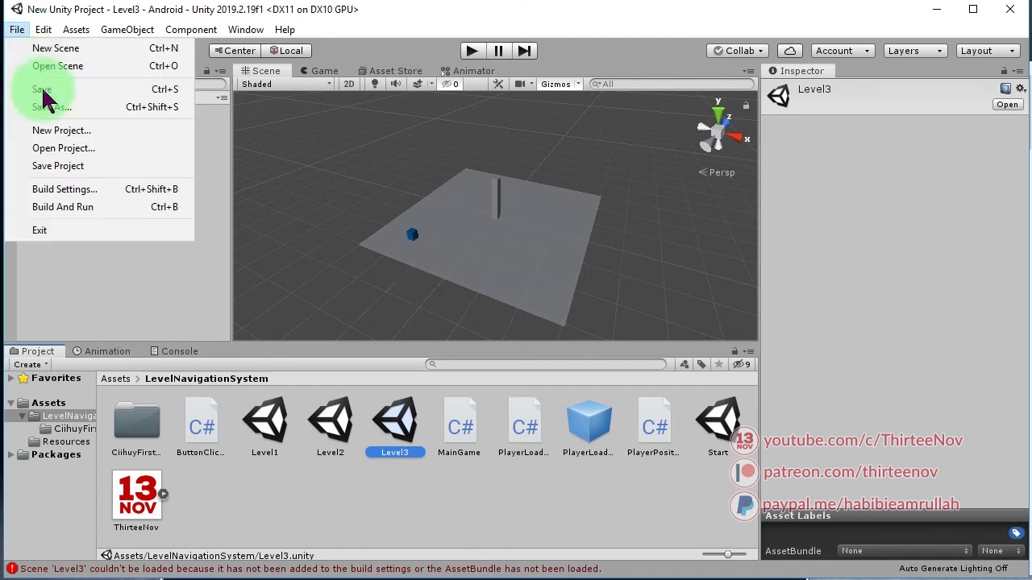
{"action": "left_click", "coordinate": [68, 193]}
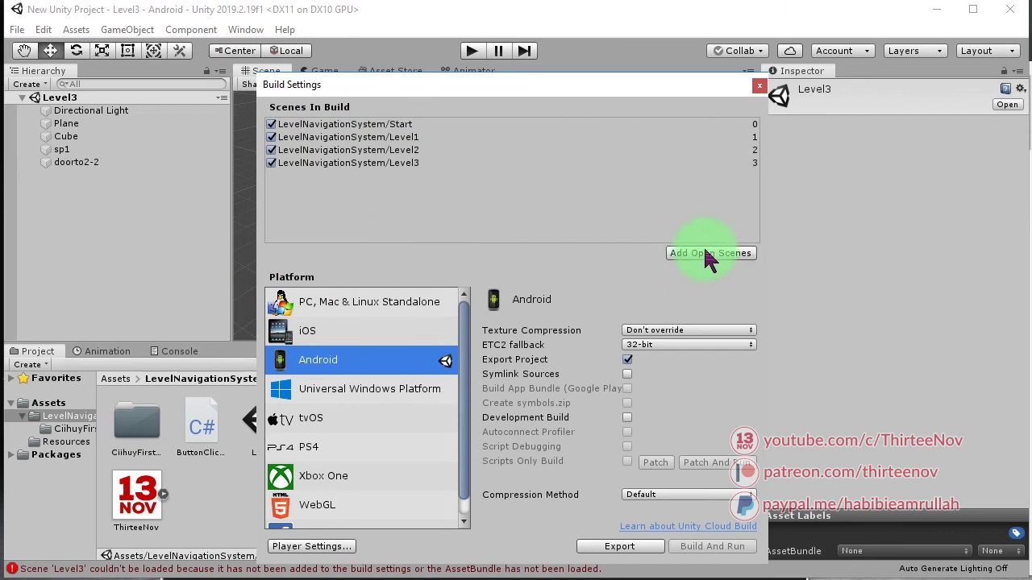
{"action": "left_click", "coordinate": [759, 86]}
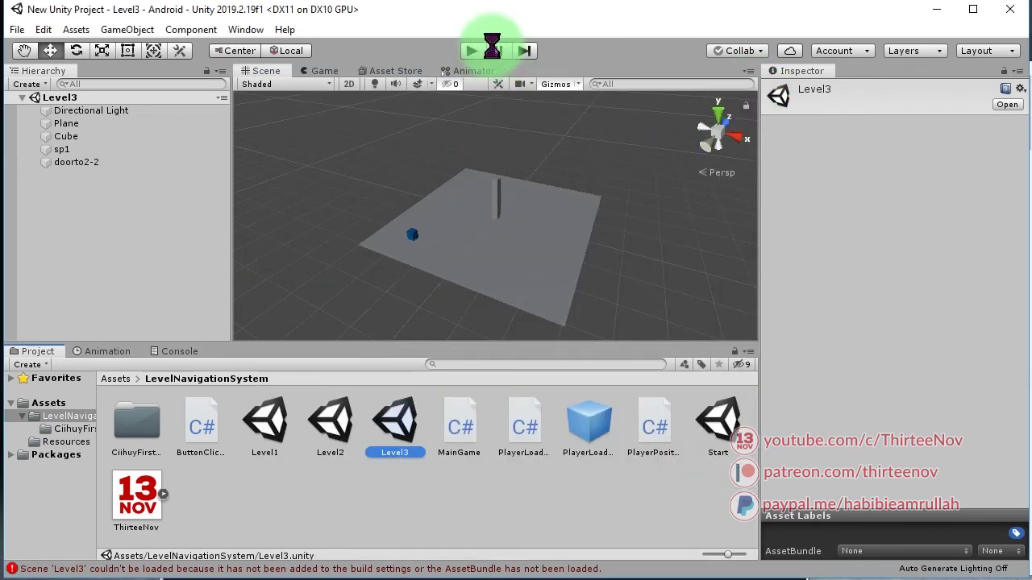
- From the Start scene, walk through the doors to Level3, which shows 'No cameras rendering', then stop
{"action": "double_click", "coordinate": [718, 419]}
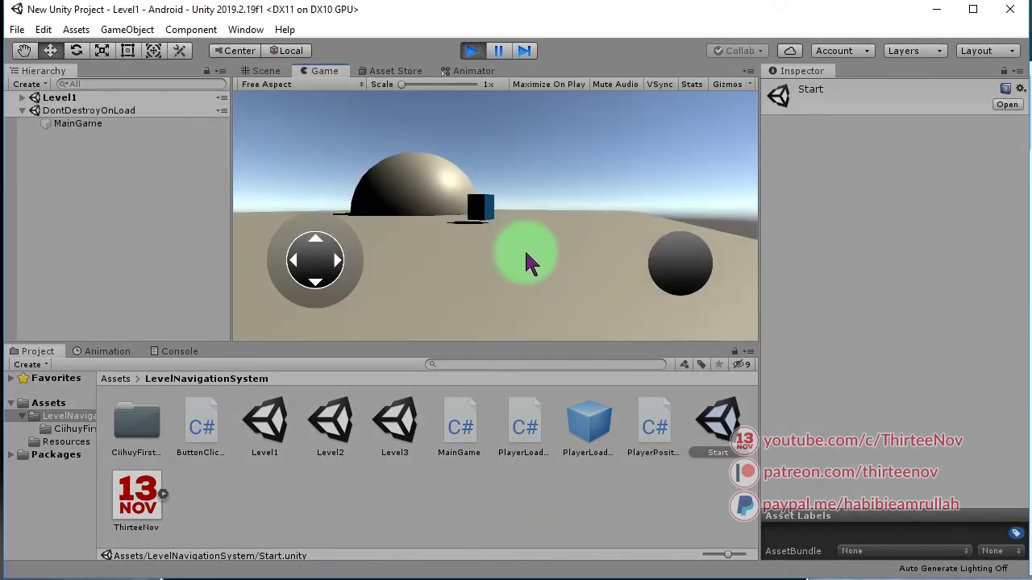
{"action": "key", "text": "w"}
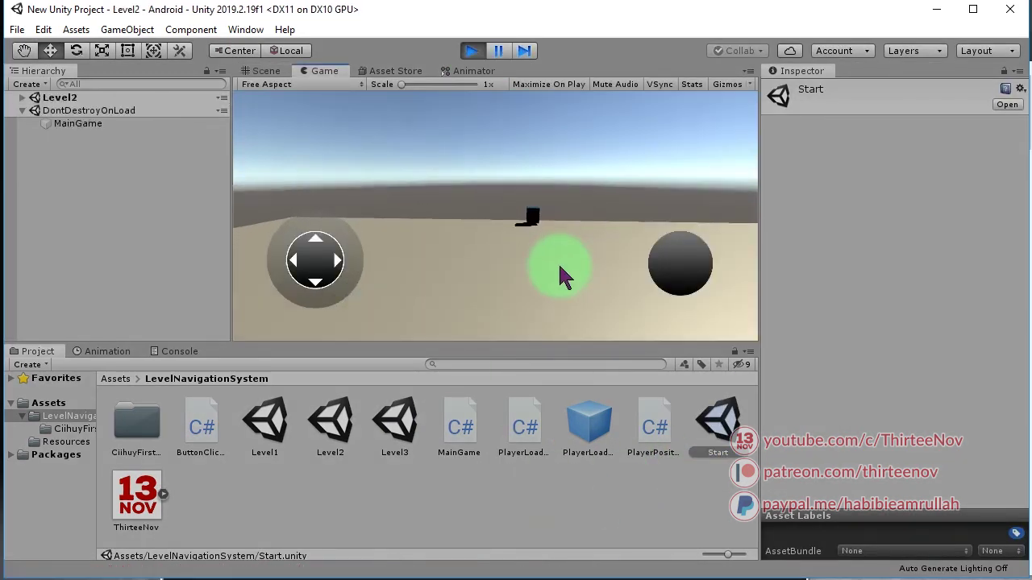
{"action": "key", "text": "w"}
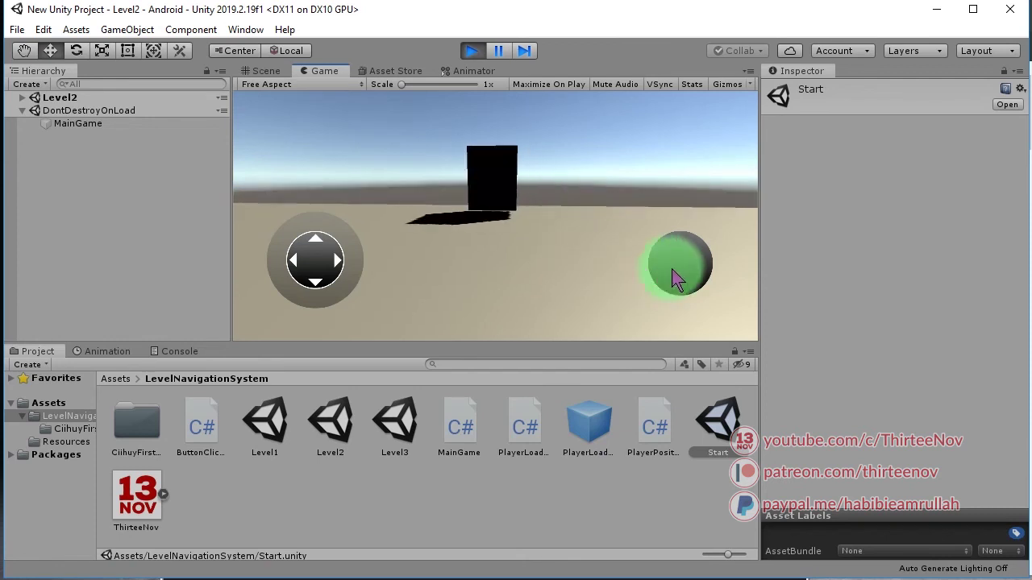
{"action": "left_click_drag", "start_coordinate": [565, 139], "coordinate": [514, 257]}
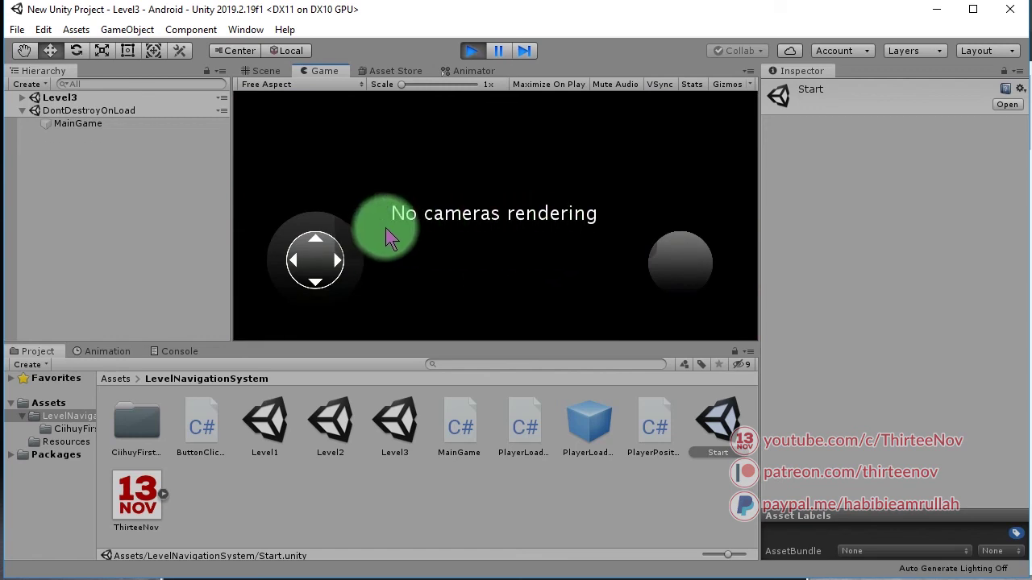
{"action": "left_click", "coordinate": [471, 50]}
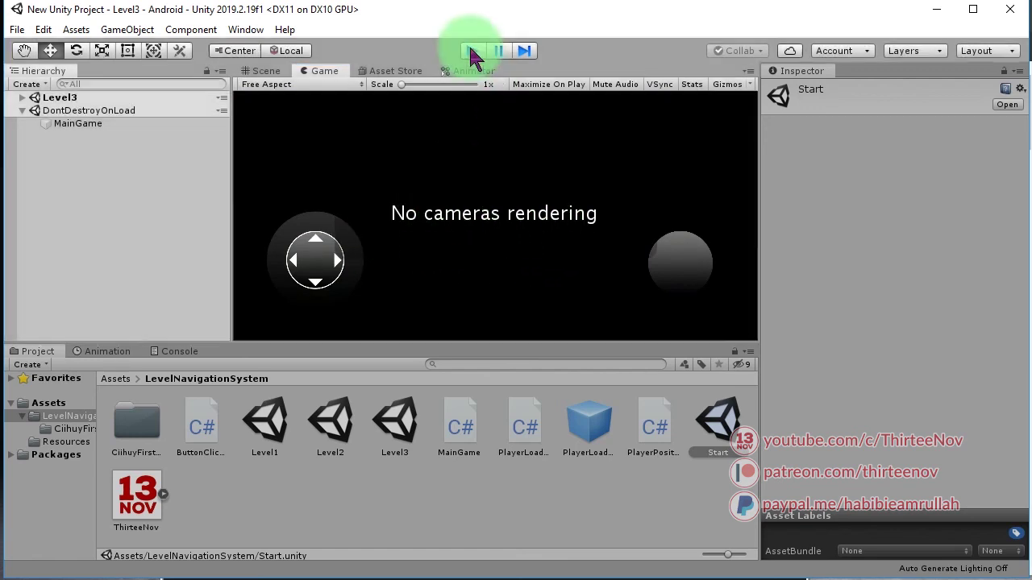
{"action": "left_click", "coordinate": [526, 487]}
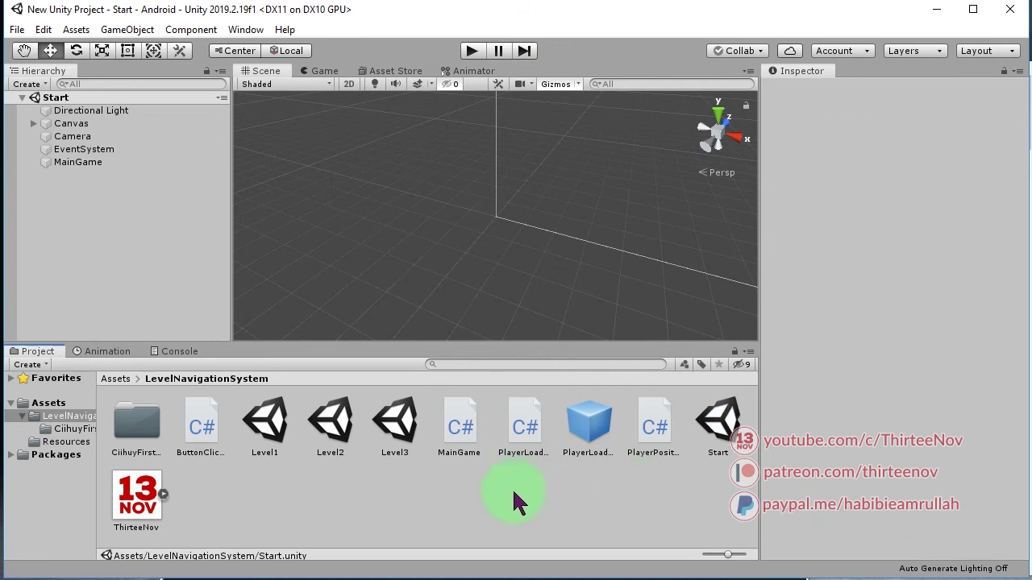
- Open the Level3 scene and drag the PlayerLoader prefab into its Hierarchy
{"action": "left_click", "coordinate": [395, 421]}
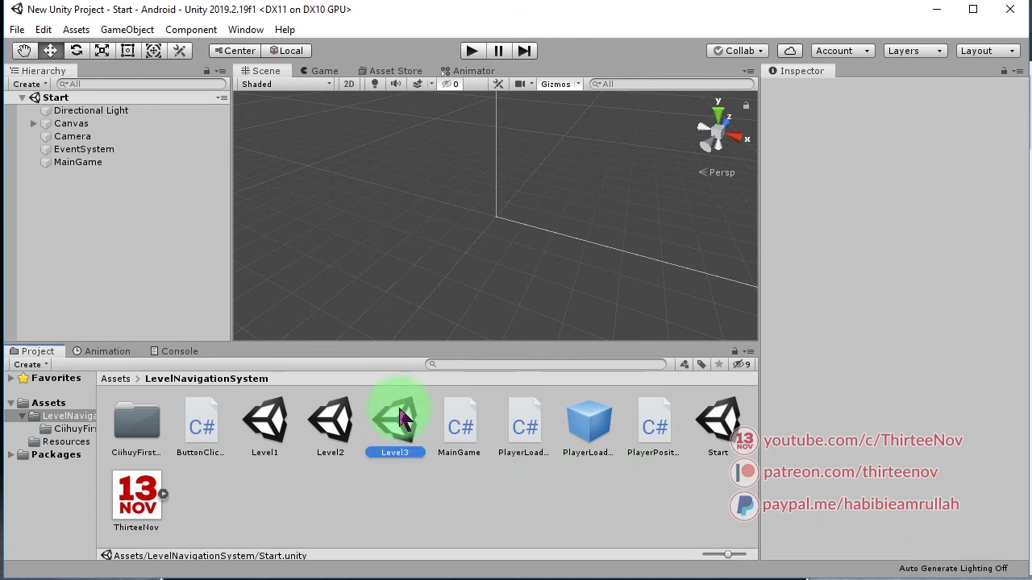
{"action": "double_click", "coordinate": [340, 422]}
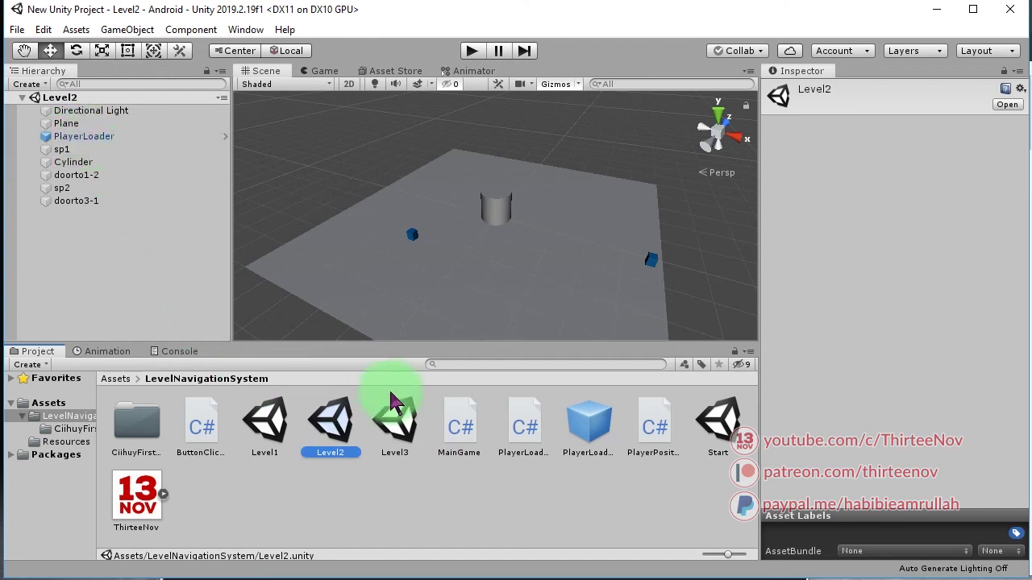
{"action": "double_click", "coordinate": [411, 433]}
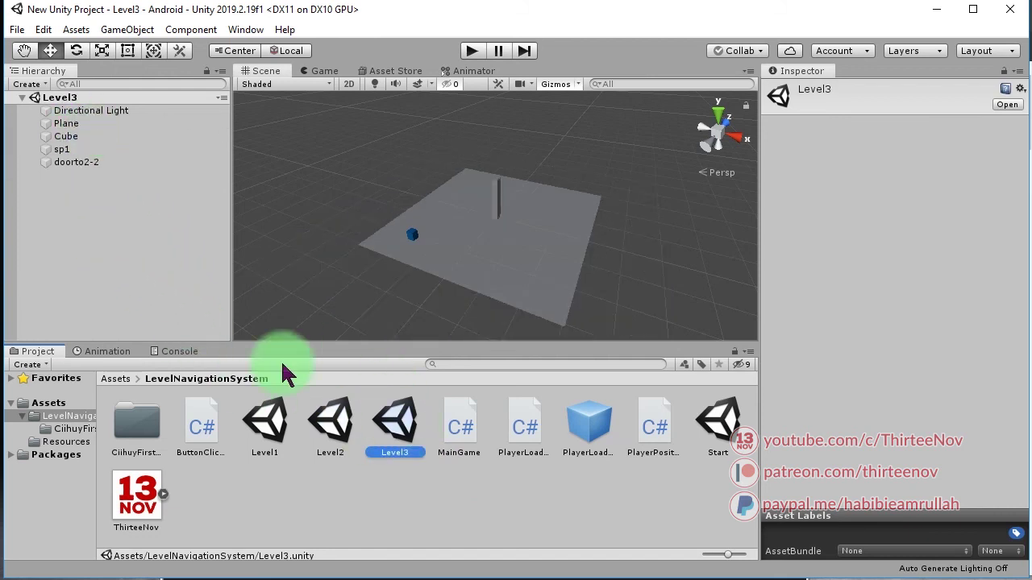
{"action": "left_click", "coordinate": [554, 530]}
{"action": "left_click", "coordinate": [599, 494]}
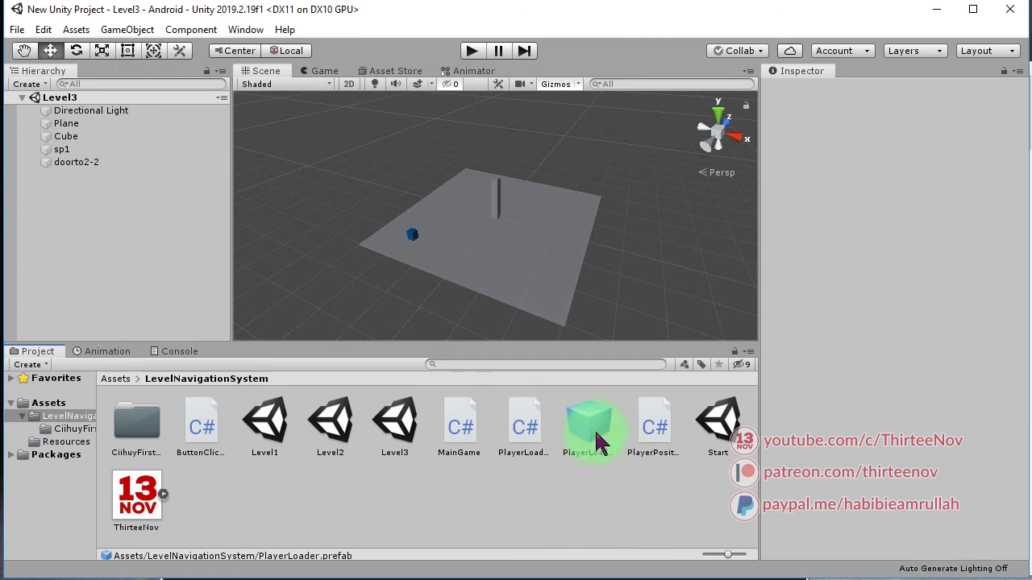
{"action": "mouse_move", "coordinate": [576, 486]}
{"action": "left_mouse_down"}
{"action": "mouse_move", "coordinate": [103, 197]}
{"action": "mouse_move", "coordinate": [135, 209]}
{"action": "left_mouse_up"}
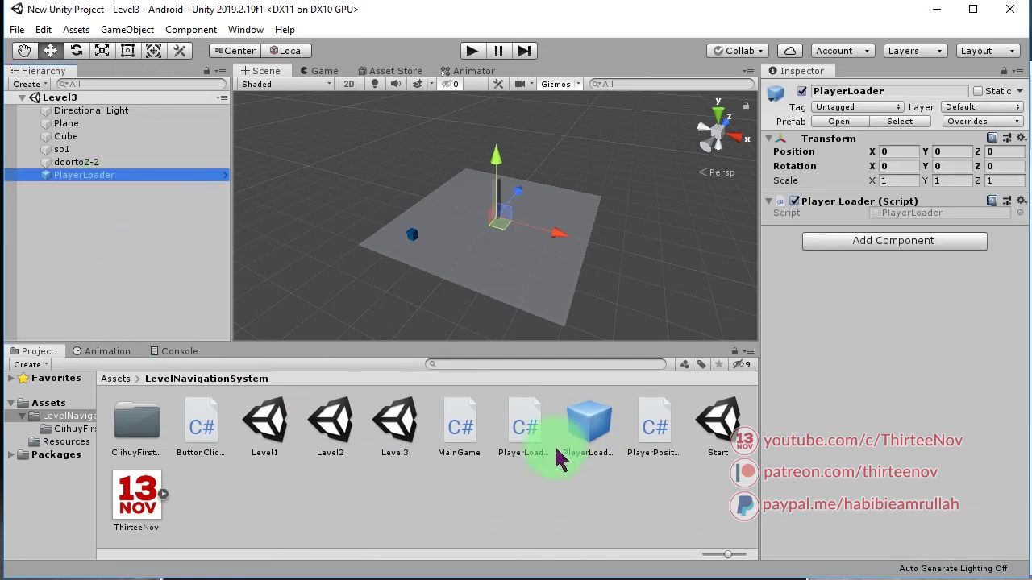
- Check the sp1 spawn point's position and the doorto2-2 door trigger in Level3
{"action": "left_click", "coordinate": [679, 513]}
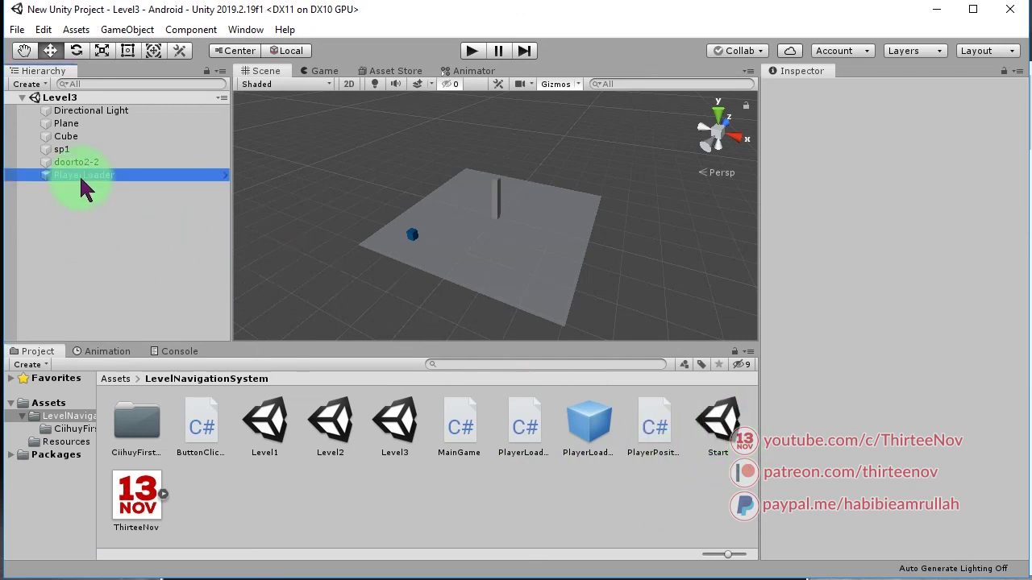
{"action": "left_click_drag", "start_coordinate": [79, 174], "coordinate": [81, 151]}
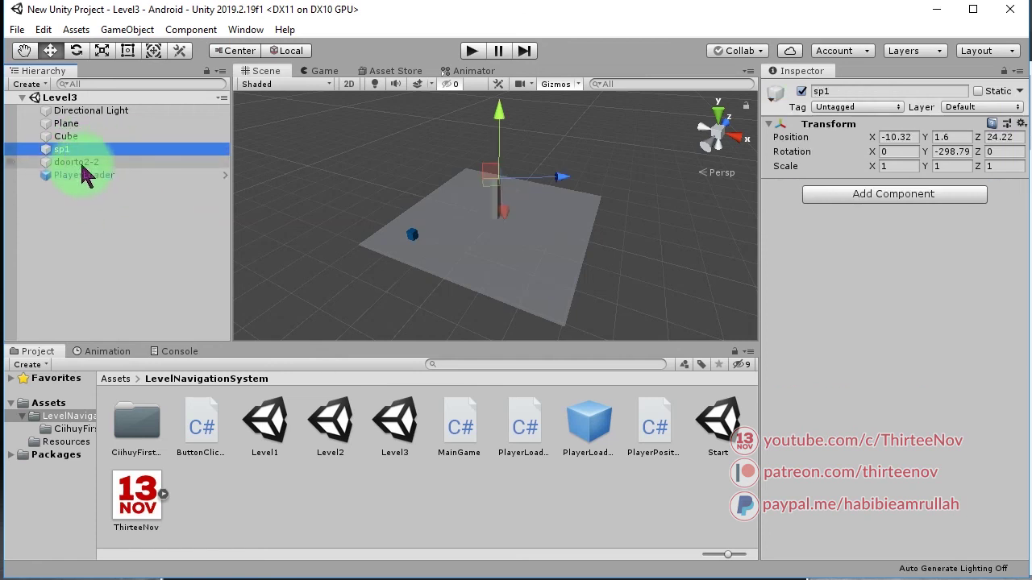
{"action": "left_click", "coordinate": [82, 164]}
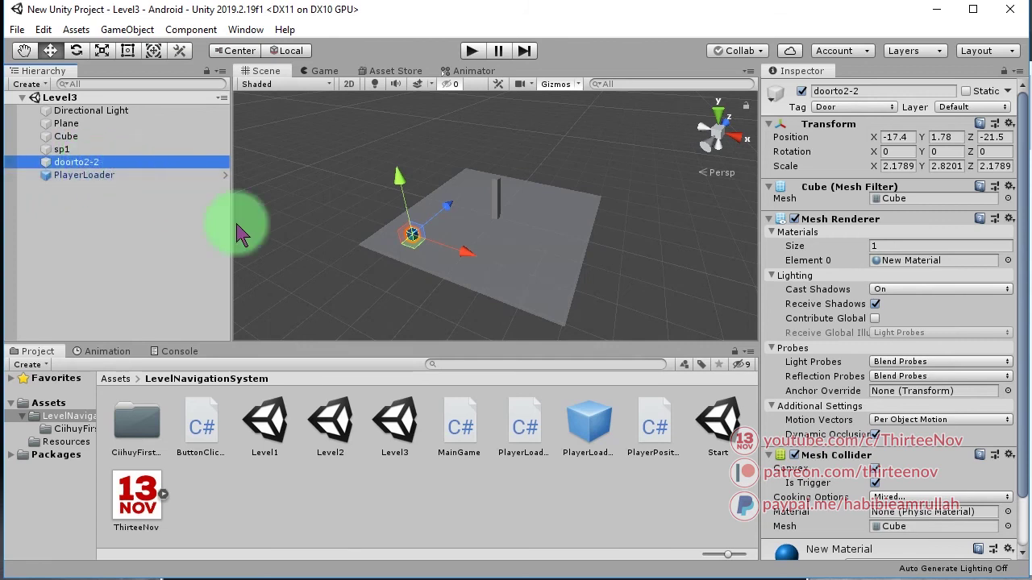
{"action": "left_click", "coordinate": [657, 520]}
- Play from Start through Level1 and Level2 into Level3, now rendering with the player spawned
{"action": "double_click", "coordinate": [718, 411]}
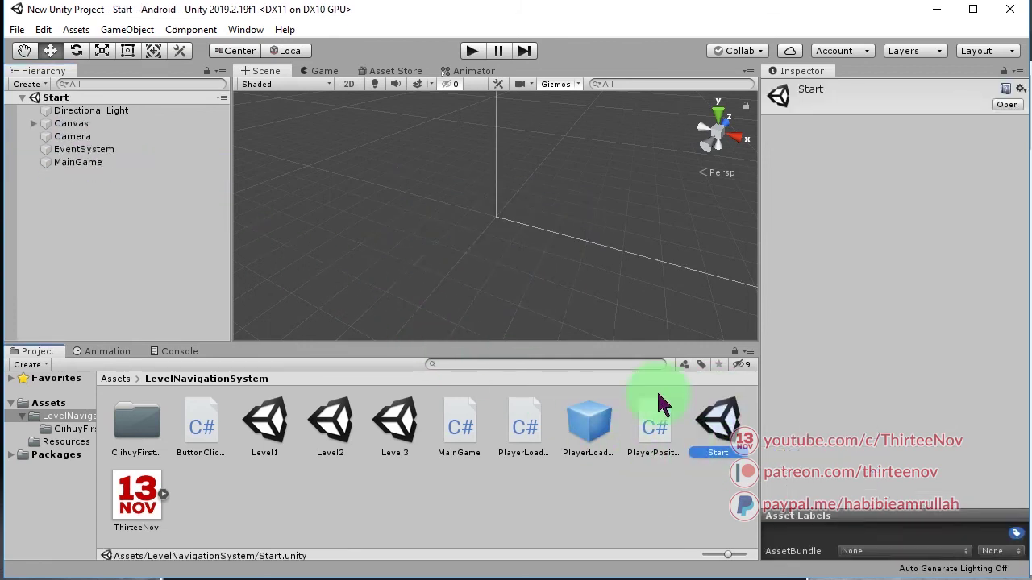
{"action": "left_click", "coordinate": [472, 50]}
{"action": "left_click", "coordinate": [493, 258]}
{"action": "key", "text": "w"}
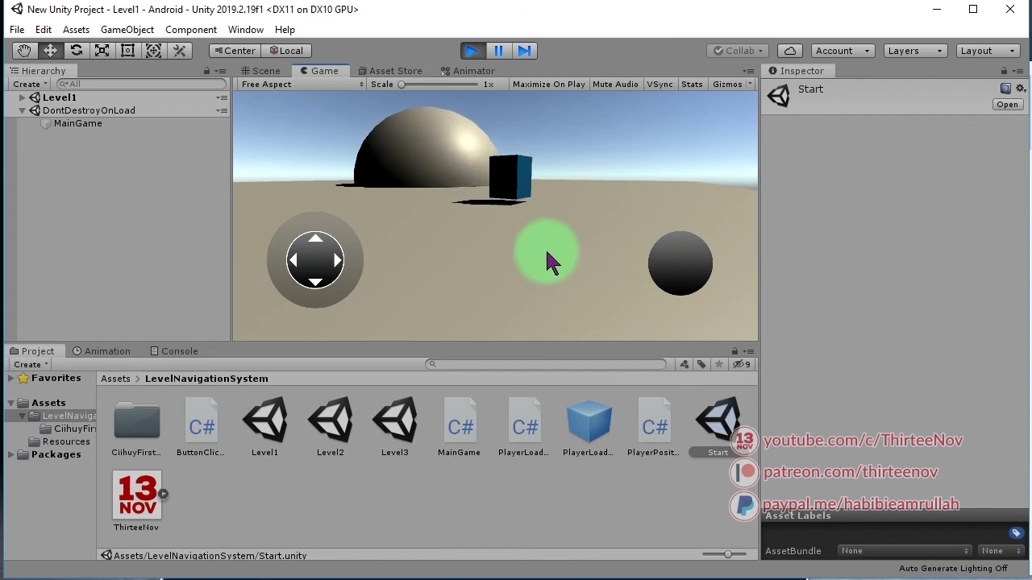
{"action": "left_click", "coordinate": [681, 257]}
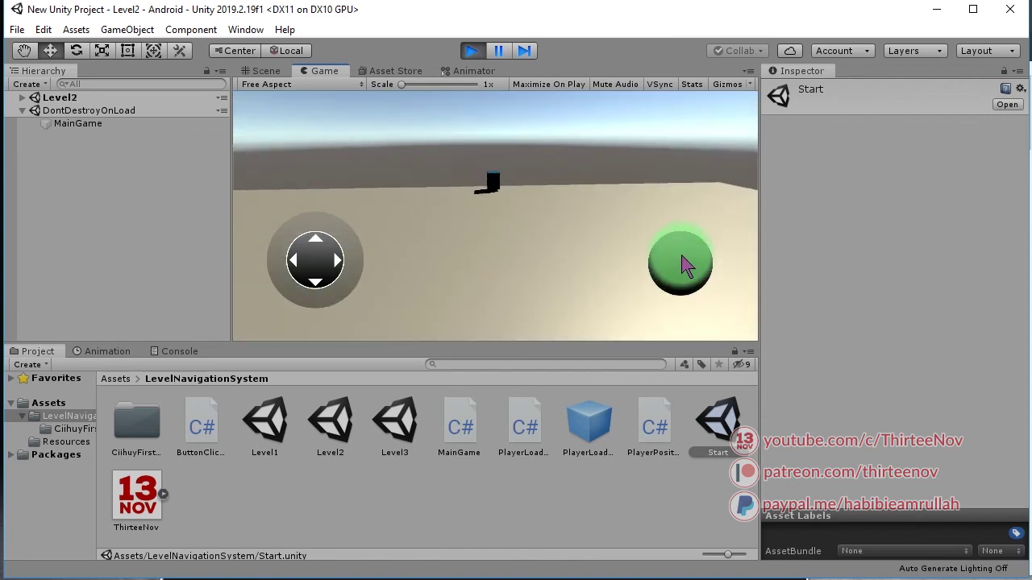
{"action": "mouse_move", "coordinate": [681, 258]}
{"action": "left_mouse_down"}
{"action": "mouse_move", "coordinate": [486, 256]}
{"action": "mouse_move", "coordinate": [495, 221]}
{"action": "left_mouse_up"}
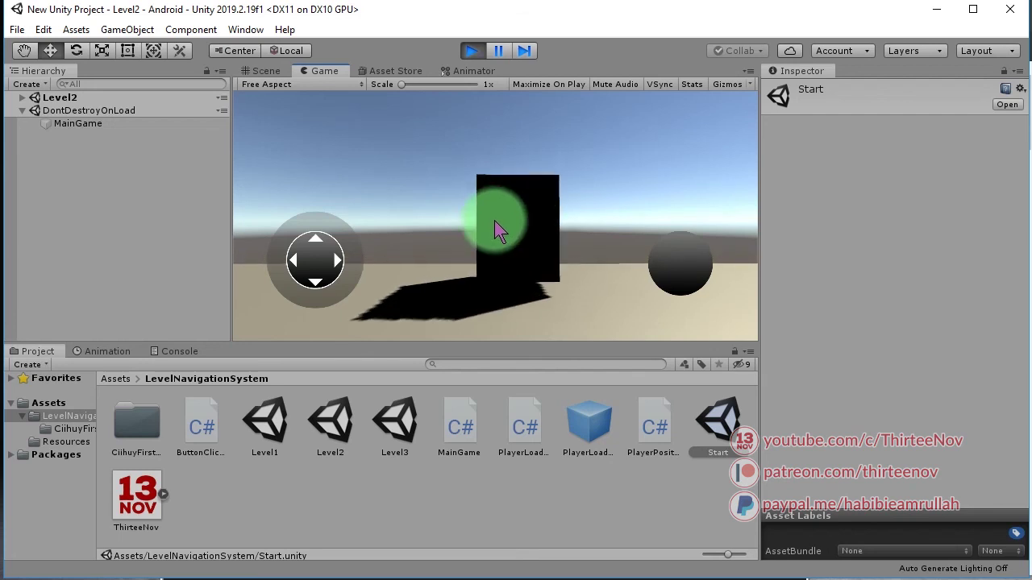
{"action": "mouse_move", "coordinate": [494, 221]}
{"action": "left_mouse_down"}
{"action": "mouse_move", "coordinate": [505, 315]}
{"action": "mouse_move", "coordinate": [573, 203]}
{"action": "mouse_move", "coordinate": [569, 232]}
{"action": "mouse_move", "coordinate": [616, 270]}
{"action": "mouse_move", "coordinate": [579, 254]}
{"action": "mouse_move", "coordinate": [588, 235]}
{"action": "mouse_move", "coordinate": [513, 246]}
{"action": "mouse_move", "coordinate": [531, 257]}
{"action": "left_mouse_up"}
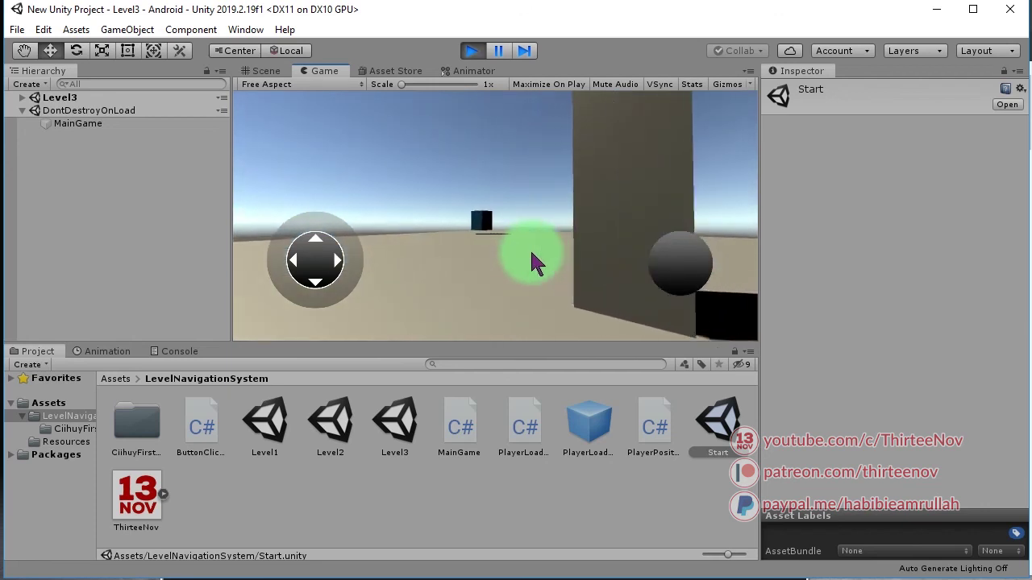
- Keep walking the player through the door triggers between levels, heading toward Level3's door cube
{"action": "mouse_move", "coordinate": [531, 254]}
{"action": "left_mouse_down"}
{"action": "mouse_move", "coordinate": [521, 256]}
{"action": "mouse_move", "coordinate": [577, 240]}
{"action": "mouse_move", "coordinate": [532, 207]}
{"action": "mouse_move", "coordinate": [532, 227]}
{"action": "mouse_move", "coordinate": [547, 225]}
{"action": "left_mouse_up"}
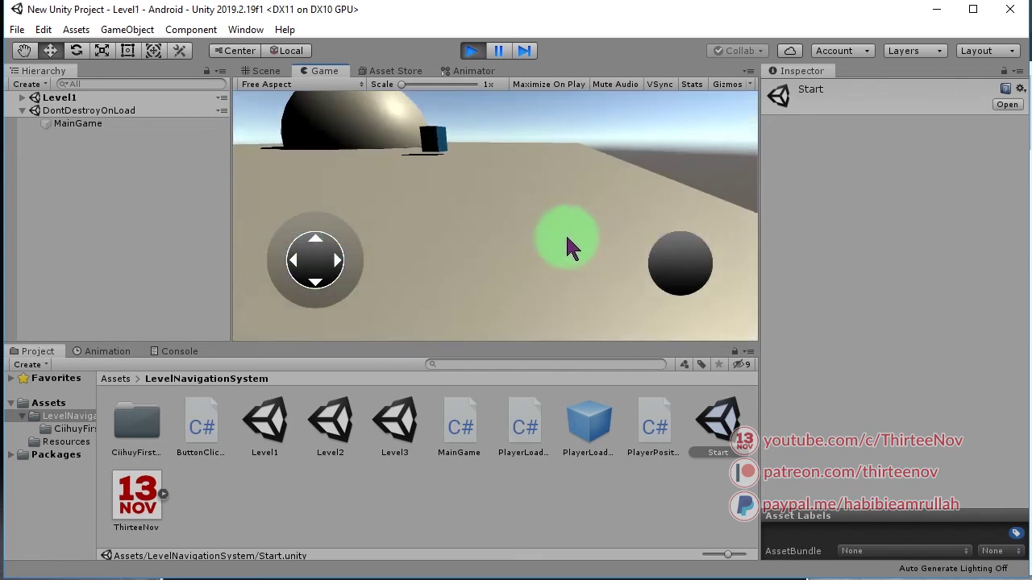
{"action": "mouse_move", "coordinate": [548, 227]}
{"action": "left_mouse_down"}
{"action": "mouse_move", "coordinate": [535, 198]}
{"action": "mouse_move", "coordinate": [454, 213]}
{"action": "mouse_move", "coordinate": [433, 326]}
{"action": "mouse_move", "coordinate": [558, 307]}
{"action": "mouse_move", "coordinate": [523, 298]}
{"action": "mouse_move", "coordinate": [569, 284]}
{"action": "mouse_move", "coordinate": [468, 237]}
{"action": "mouse_move", "coordinate": [553, 256]}
{"action": "mouse_move", "coordinate": [513, 243]}
{"action": "mouse_move", "coordinate": [516, 226]}
{"action": "mouse_move", "coordinate": [526, 281]}
{"action": "mouse_move", "coordinate": [479, 264]}
{"action": "mouse_move", "coordinate": [558, 250]}
{"action": "mouse_move", "coordinate": [541, 238]}
{"action": "mouse_move", "coordinate": [575, 263]}
{"action": "mouse_move", "coordinate": [547, 271]}
{"action": "mouse_move", "coordinate": [541, 297]}
{"action": "mouse_move", "coordinate": [532, 245]}
{"action": "mouse_move", "coordinate": [636, 260]}
{"action": "mouse_move", "coordinate": [564, 237]}
{"action": "mouse_move", "coordinate": [564, 209]}
{"action": "mouse_move", "coordinate": [536, 260]}
{"action": "mouse_move", "coordinate": [564, 260]}
{"action": "mouse_move", "coordinate": [543, 169]}
{"action": "mouse_move", "coordinate": [562, 218]}
{"action": "mouse_move", "coordinate": [592, 224]}
{"action": "mouse_move", "coordinate": [577, 227]}
{"action": "mouse_move", "coordinate": [560, 261]}
{"action": "mouse_move", "coordinate": [575, 263]}
{"action": "mouse_move", "coordinate": [559, 244]}
{"action": "left_mouse_up"}
{"action": "left_click_drag", "start_coordinate": [577, 259], "coordinate": [581, 279]}
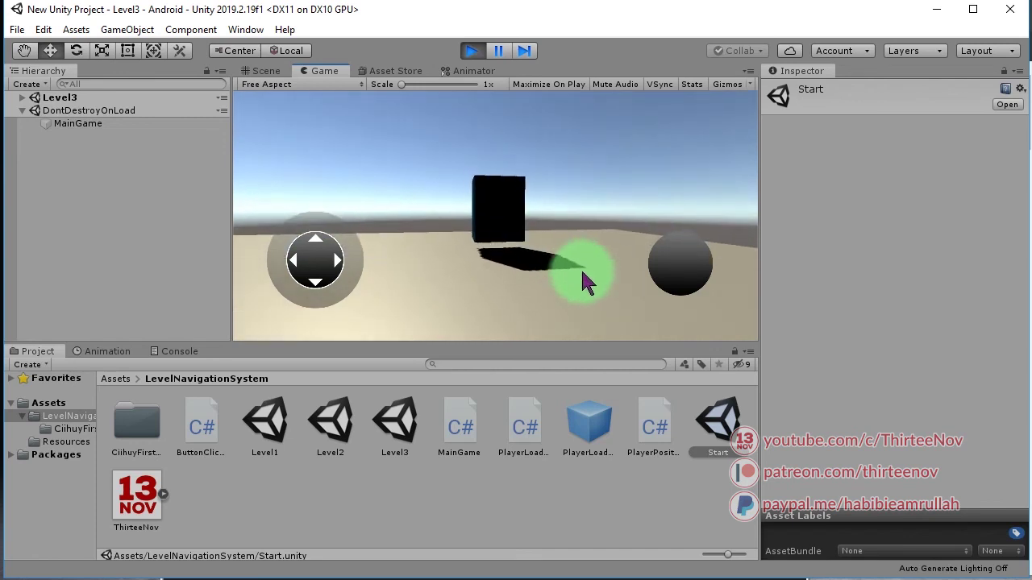